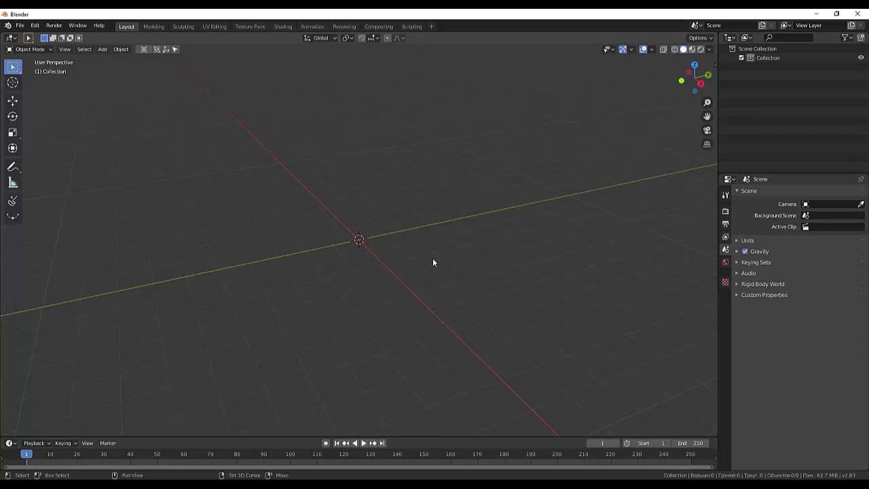
Add a cube mesh at the origin and zoom the viewport in and out around it
key(shift+a)
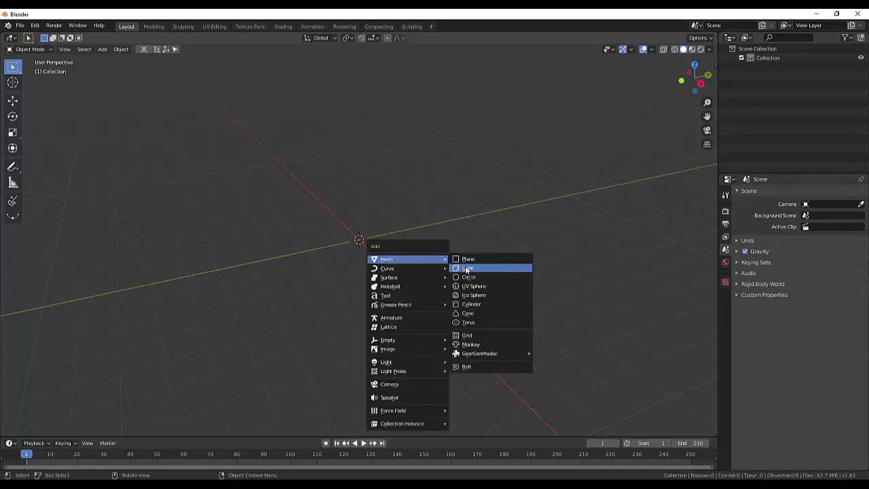
click(467, 268)
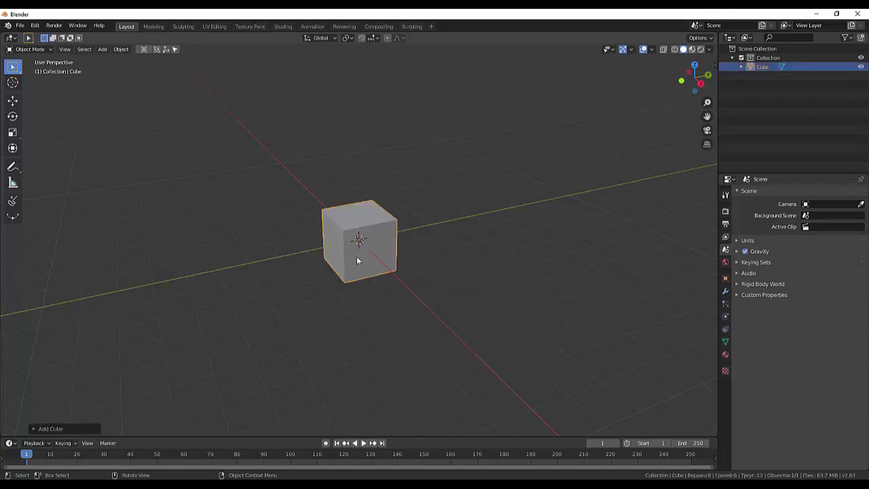
scroll(356, 256, up, 3)
scroll(356, 256, up, 3)
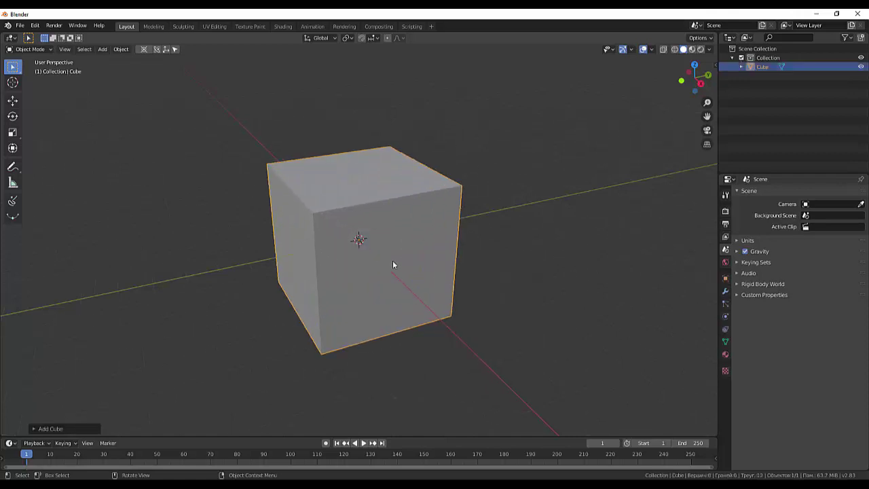
scroll(392, 260, down, 1)
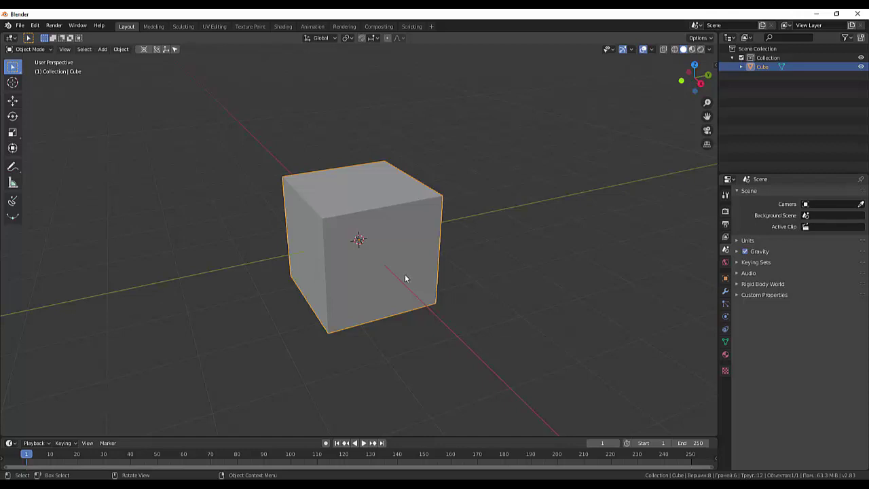
scroll(405, 278, down, 1)
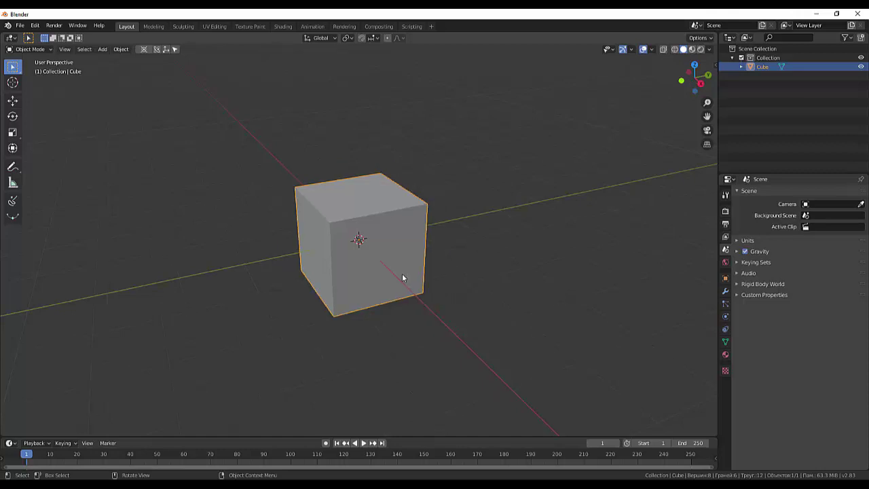
scroll(402, 277, up, 2)
scroll(401, 277, down, 1)
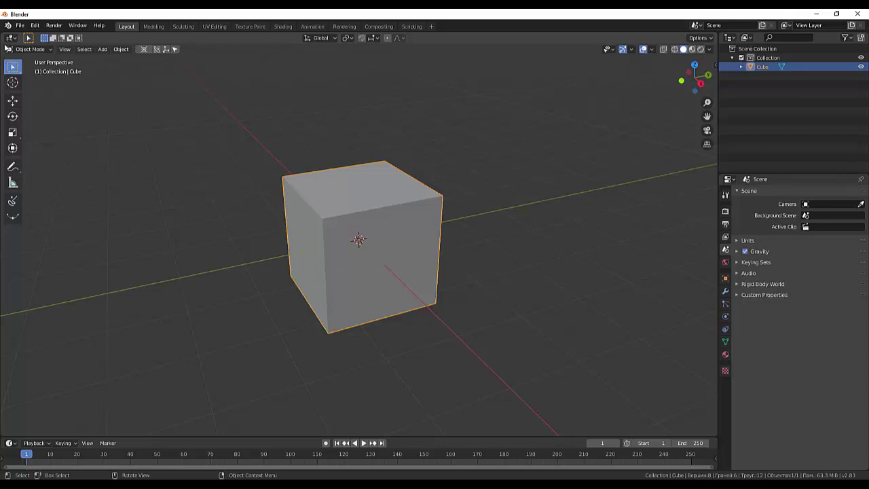
Split off a left area and make it an Image Editor
drag(6, 47, 268, 127)
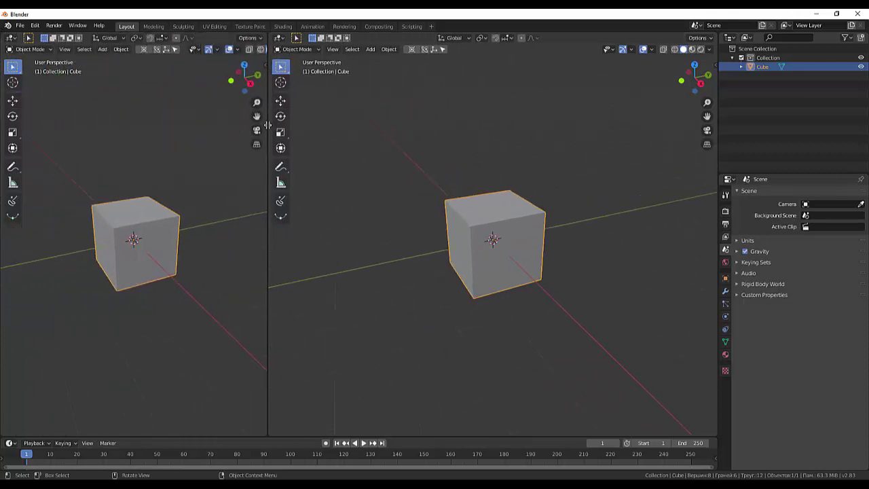
click(13, 38)
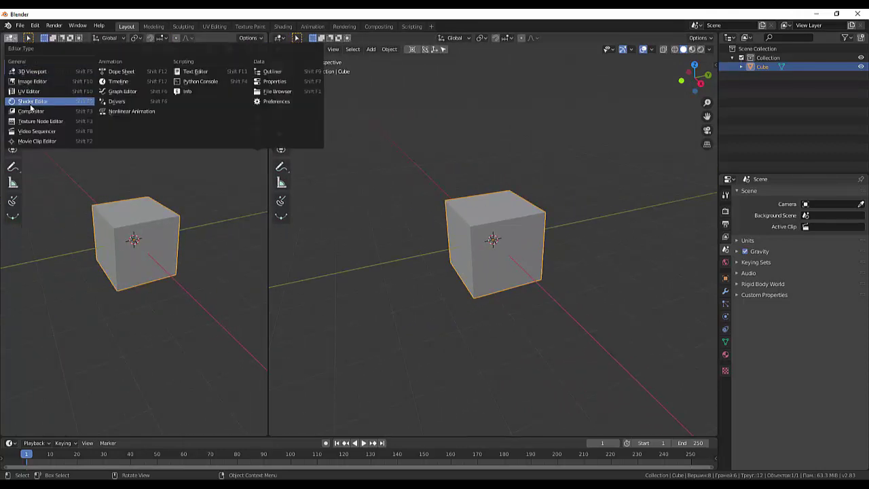
click(31, 93)
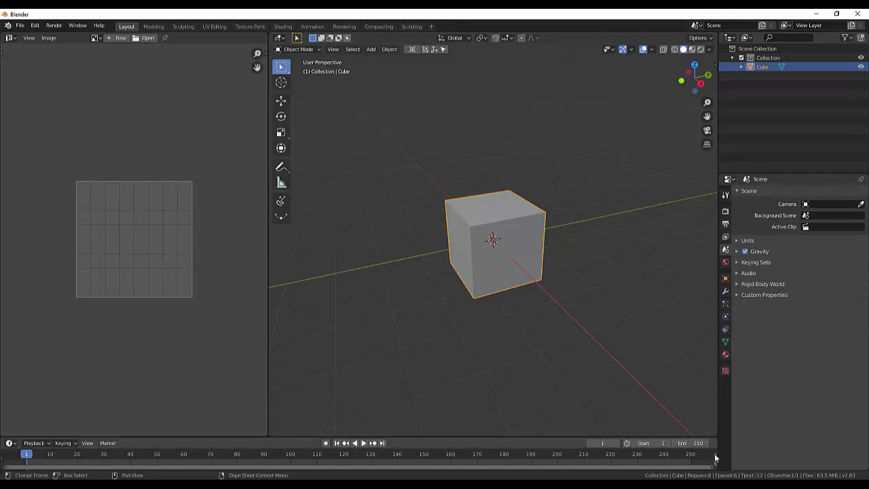
Split the right area horizontally and make the lower part a Shader Editor
mouse_move(716, 435)
mouse_down()
mouse_move(691, 364)
mouse_move(686, 219)
mouse_up()
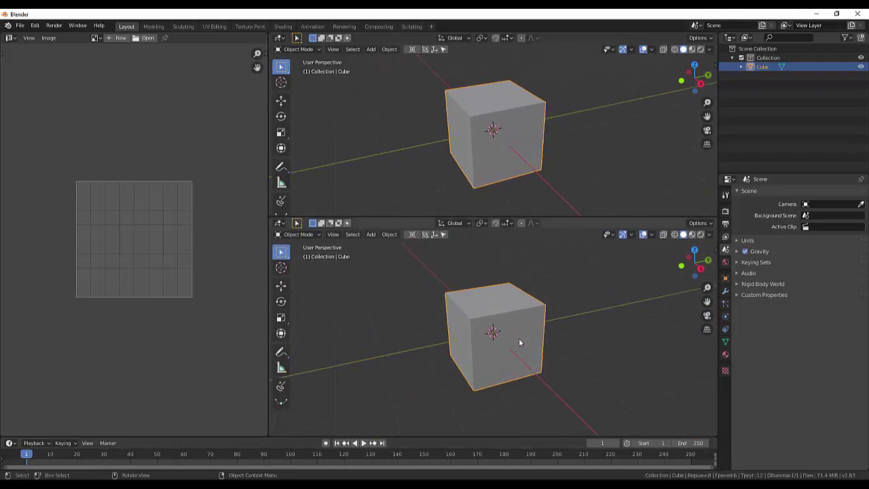
click(296, 234)
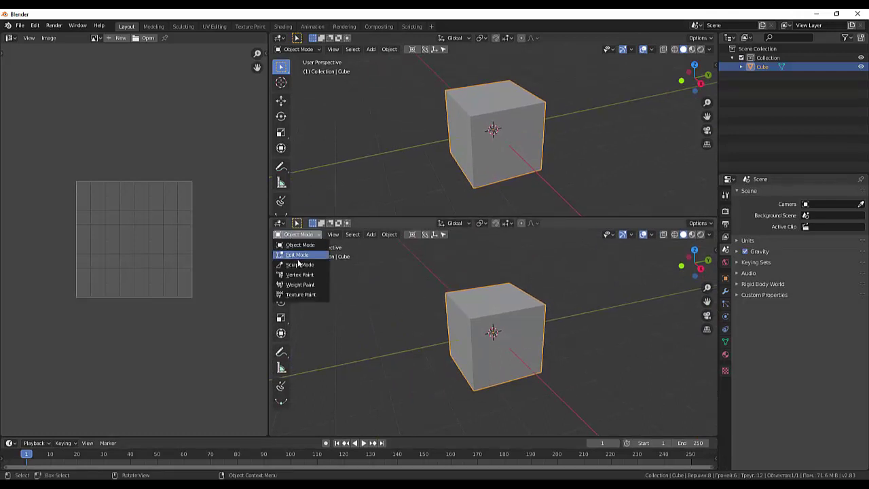
click(280, 224)
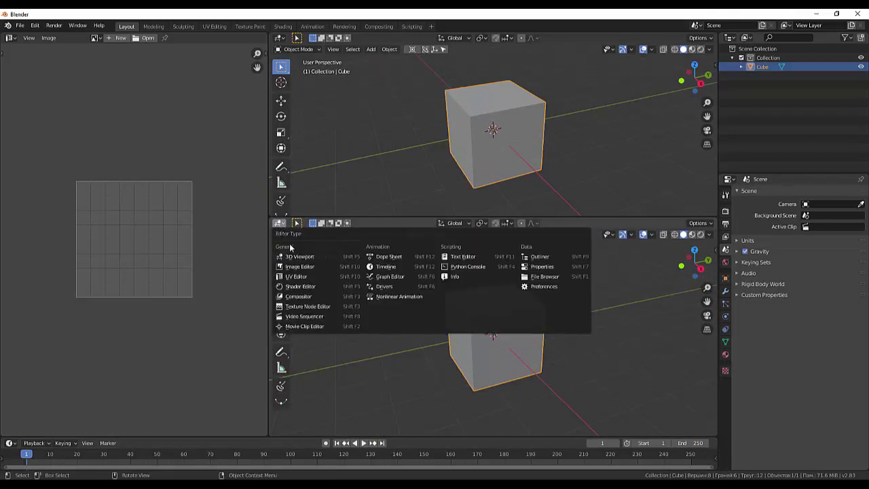
click(300, 266)
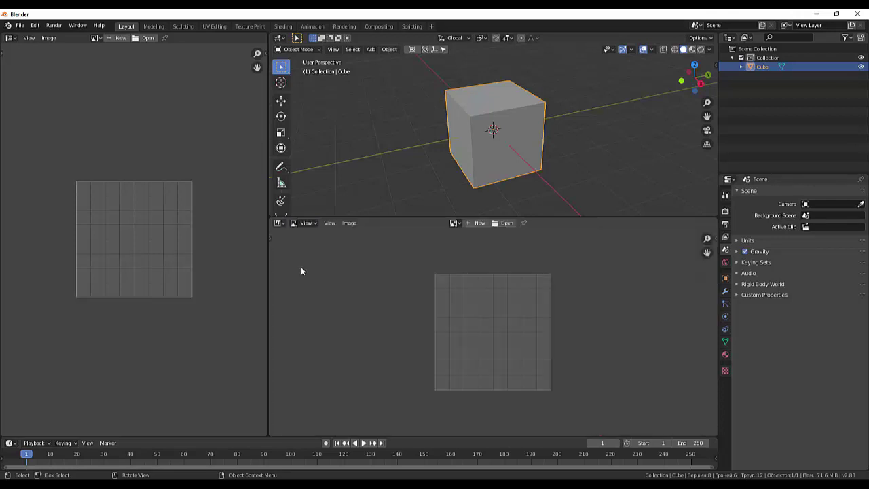
click(280, 224)
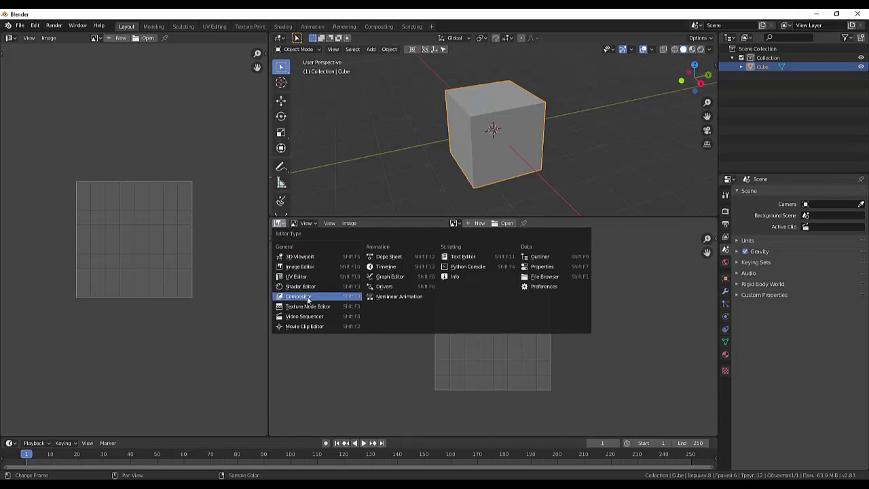
click(299, 297)
click(279, 224)
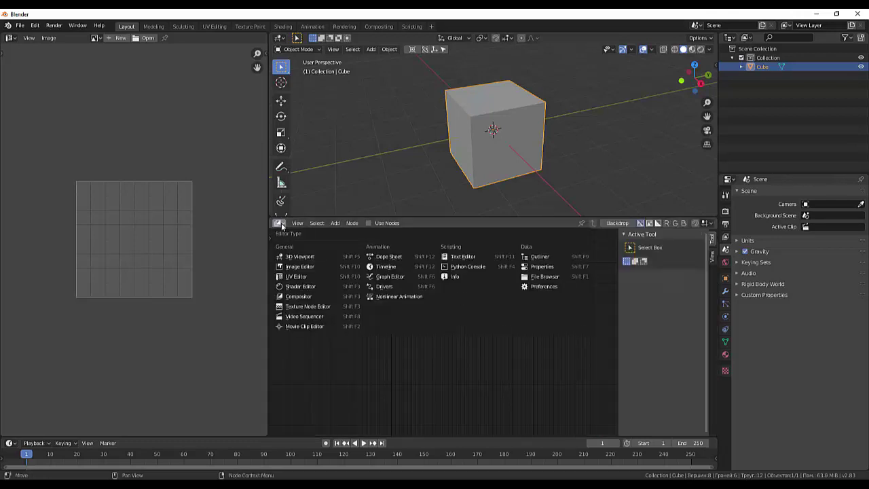
click(304, 287)
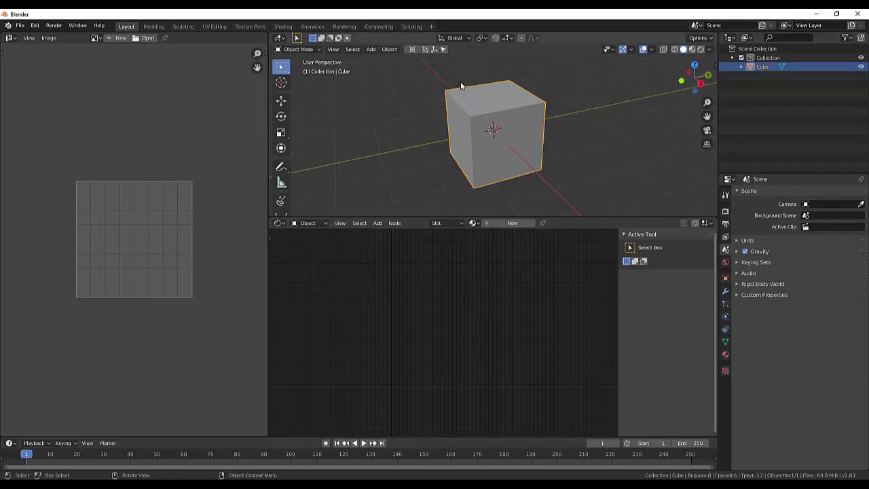
Enter Edit Mode and unwrap the cube with Smart UV Project
click(299, 49)
click(293, 69)
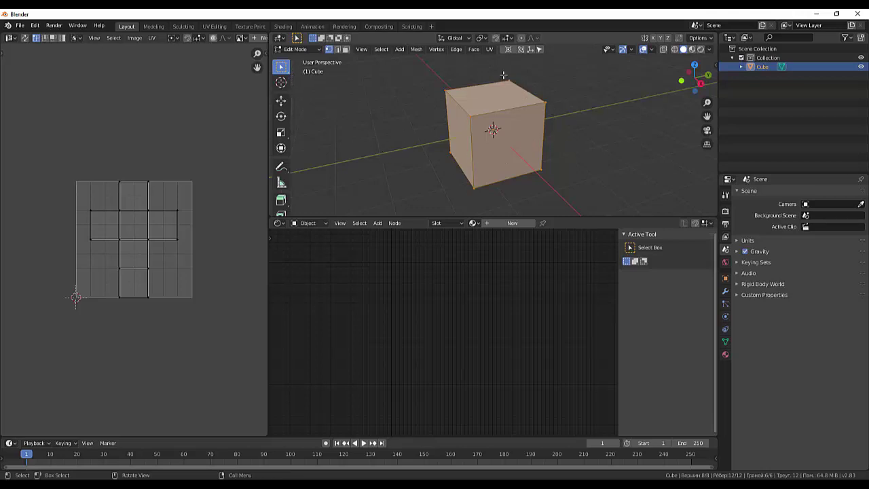
click(489, 49)
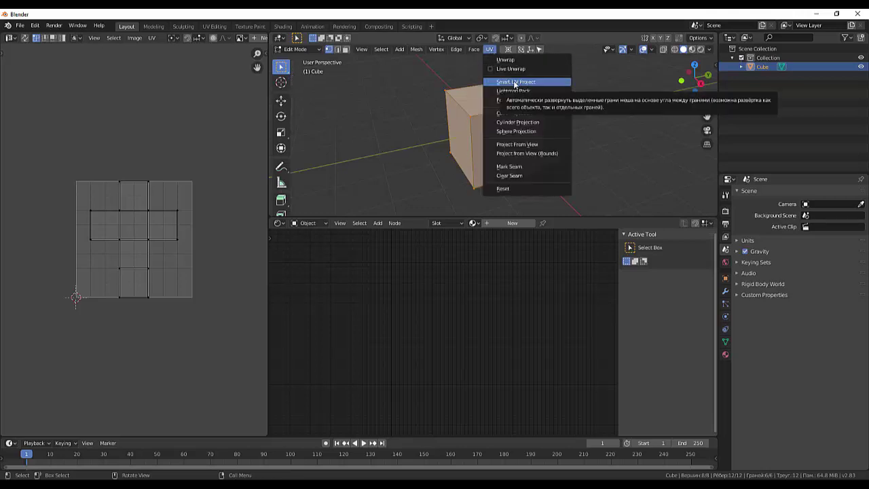
click(515, 82)
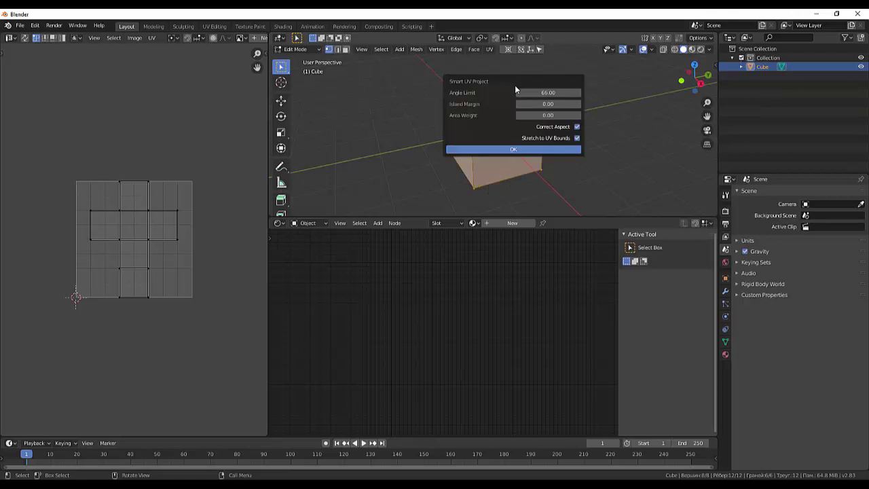
click(514, 151)
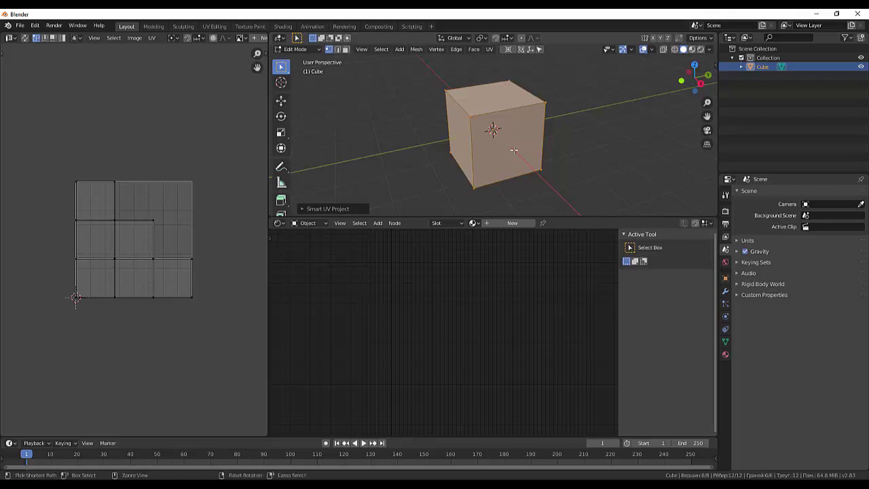
Select the entire cube mesh to show its full UV layout
click(611, 122)
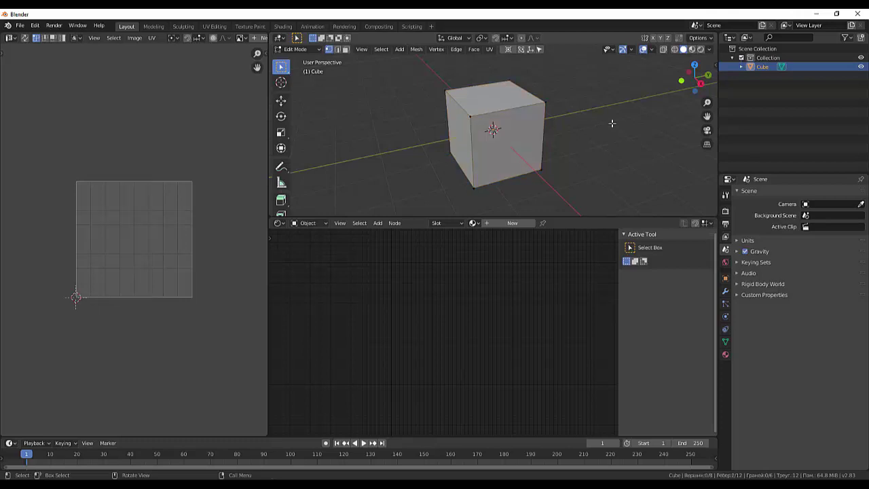
click(544, 103)
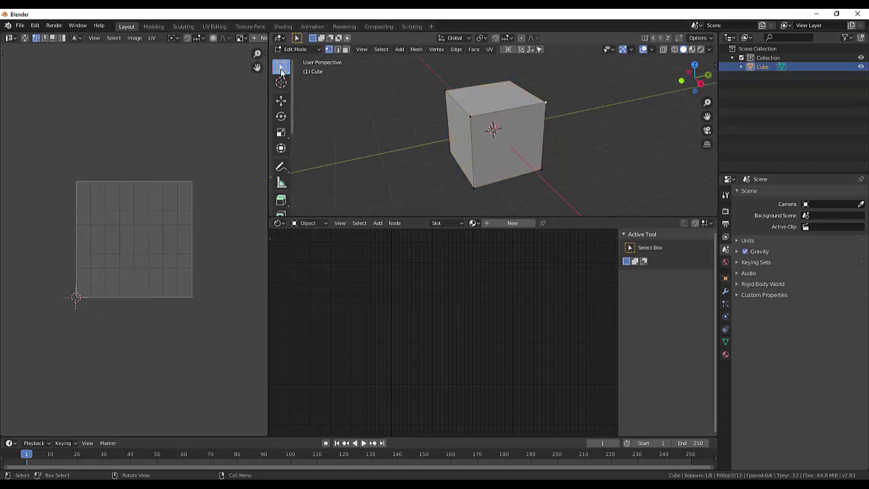
key(a)
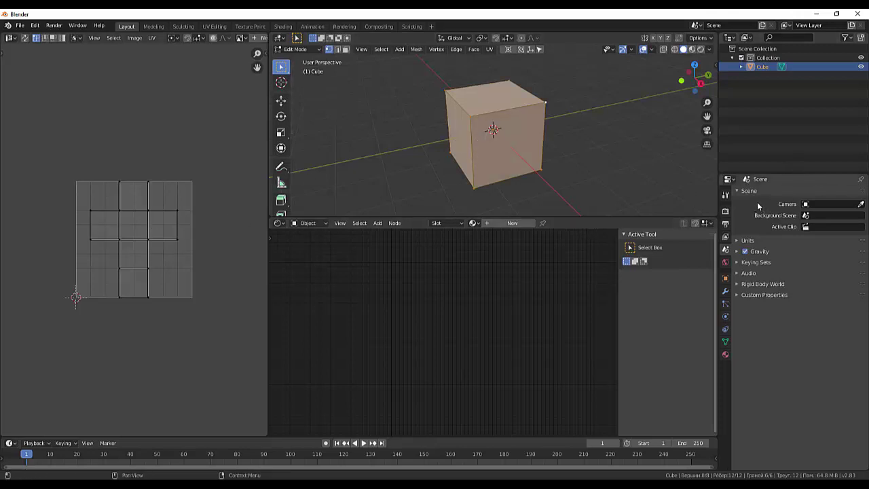
Create a new material and spread out the Principled BSDF and Material Output nodes
click(512, 223)
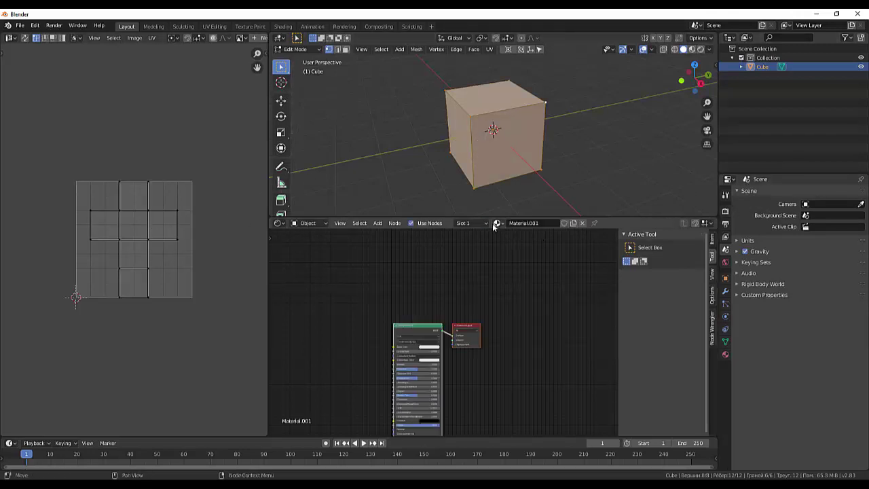
middle_drag(422, 305, 452, 234)
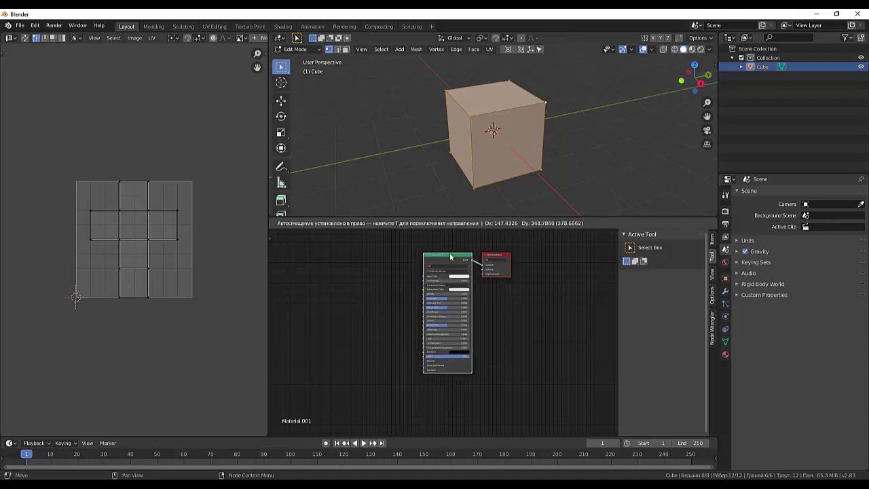
drag(515, 259, 601, 284)
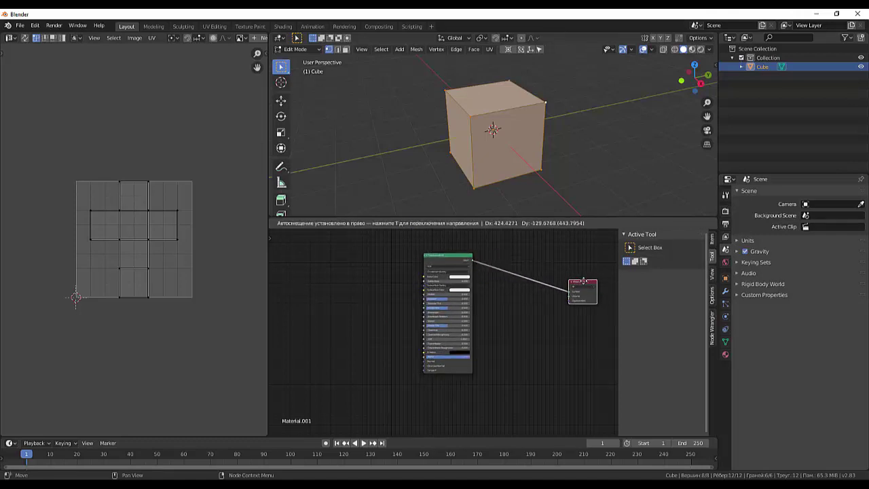
drag(464, 256, 485, 249)
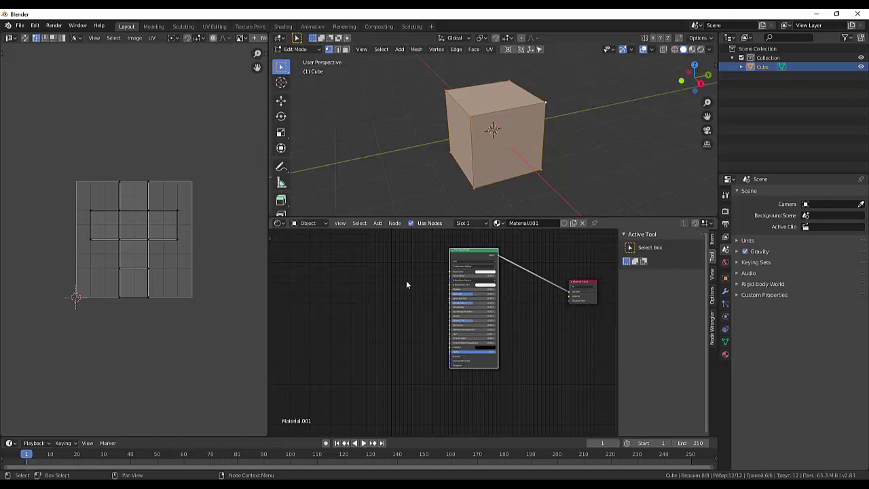
Add an Image Texture node left of the shader and browse the D: drive for an image
click(377, 223)
mouse_move(393, 273)
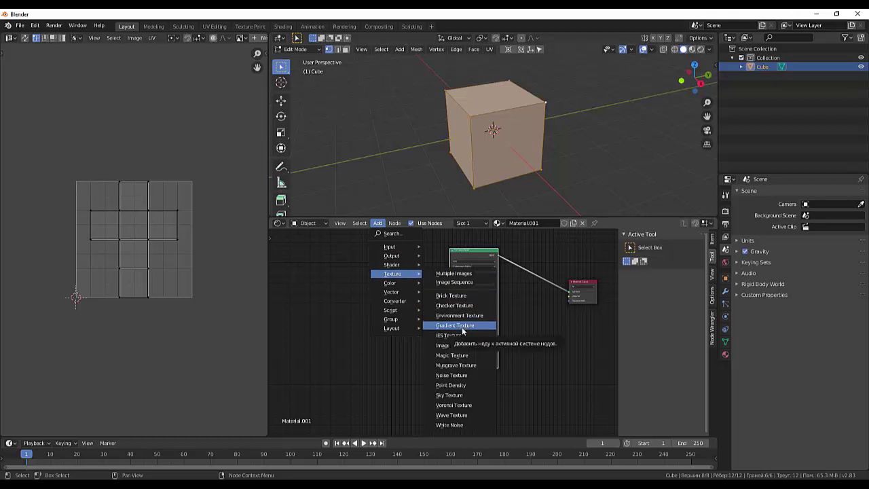
click(459, 345)
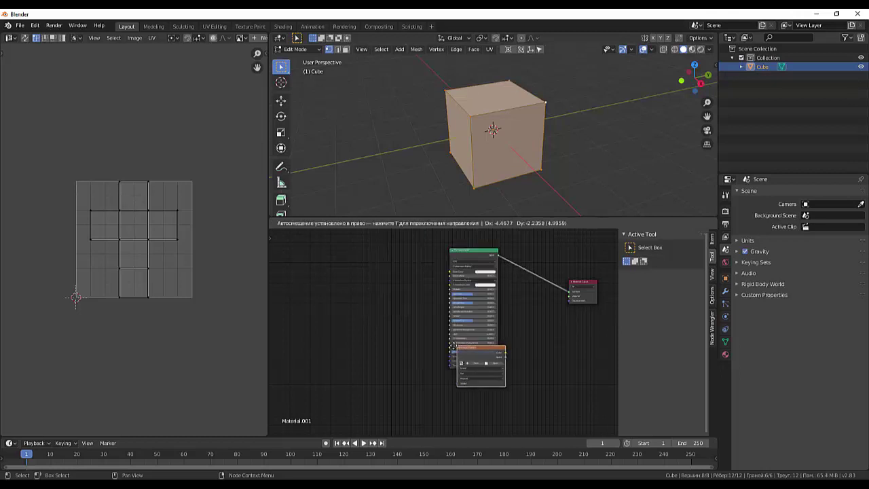
click(401, 296)
scroll(401, 297, up, 2)
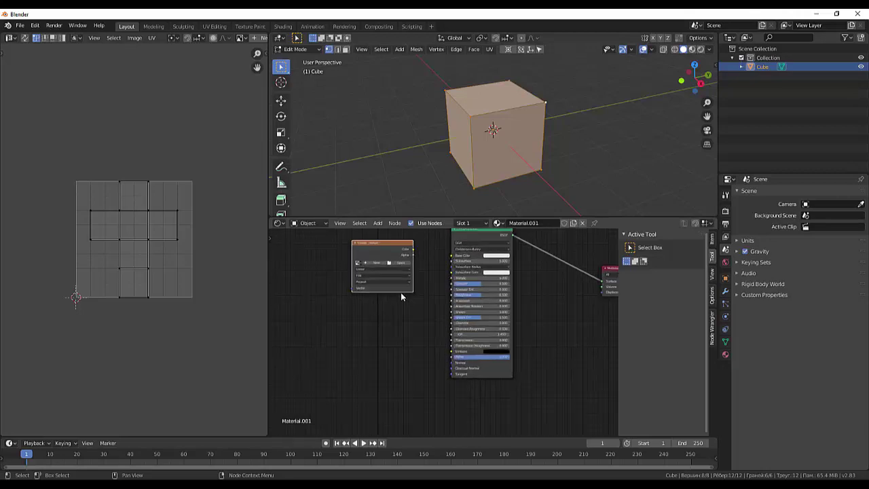
click(390, 263)
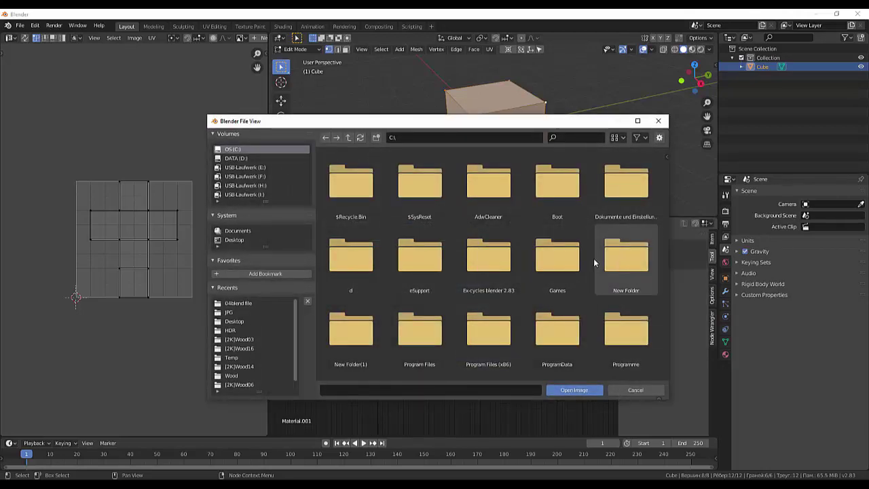
Navigate to D: Blender > 05texture > Extreme_PBR_LIB > Metal > [2K]Metal22
click(239, 159)
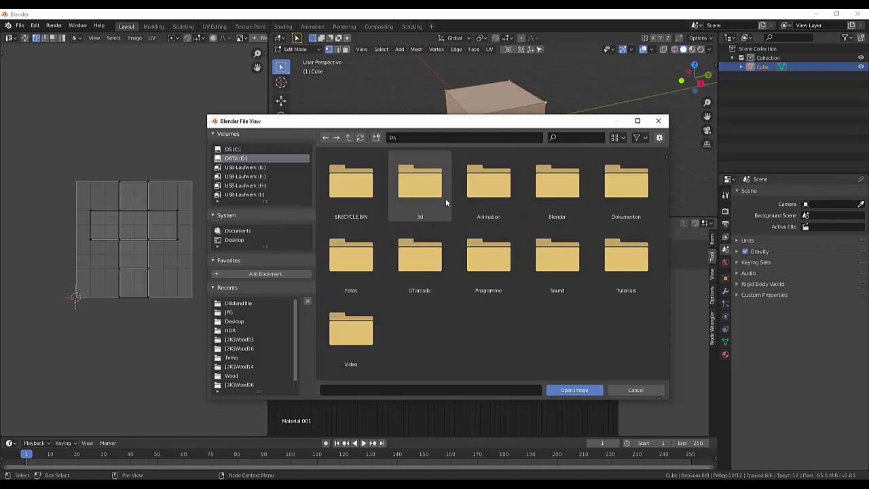
double_click(551, 194)
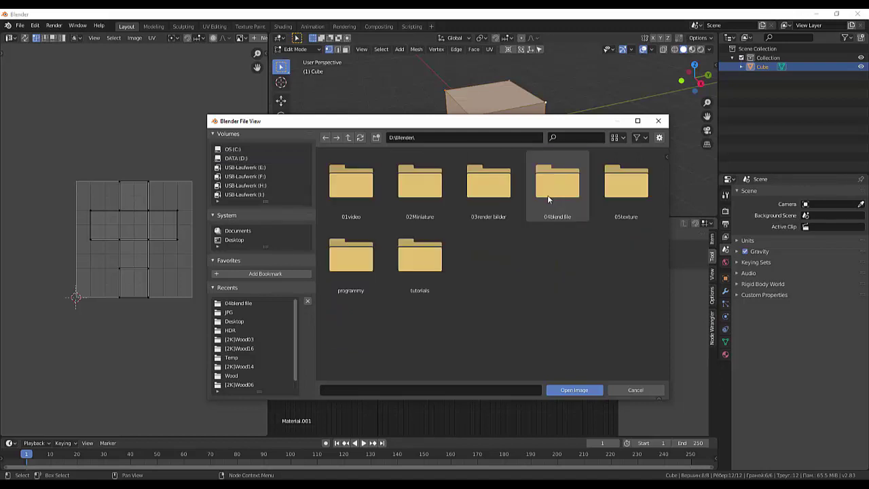
double_click(600, 198)
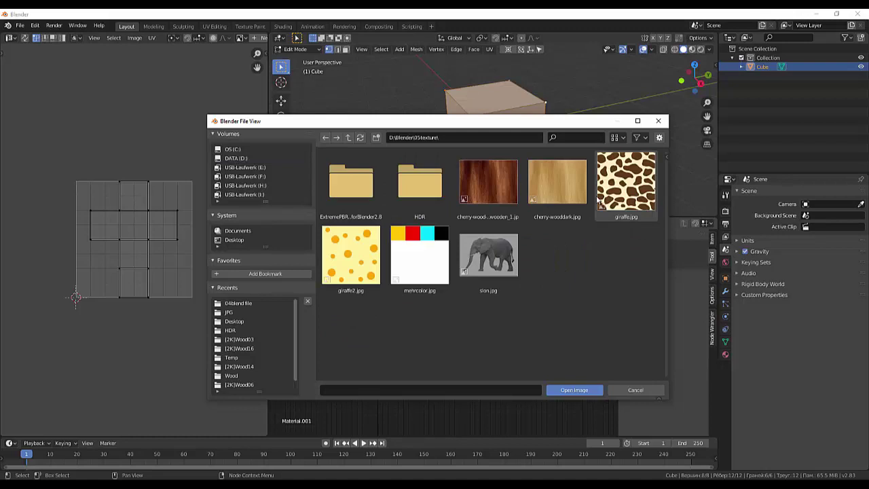
double_click(353, 190)
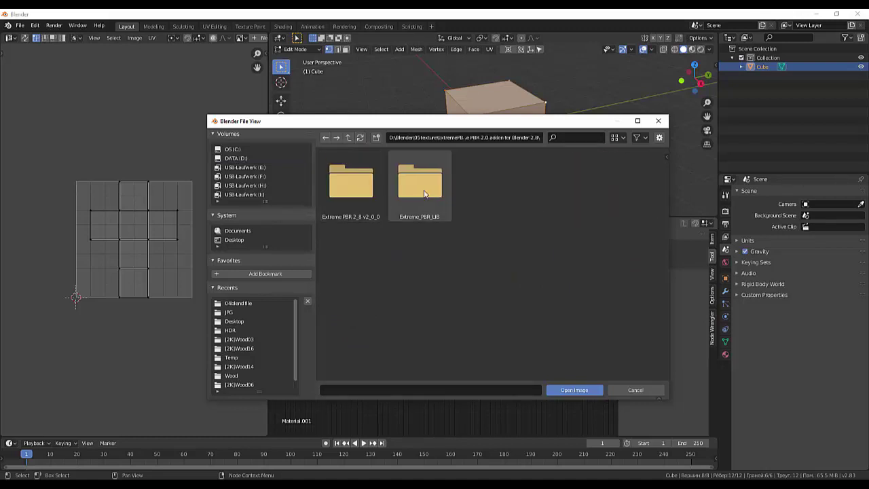
double_click(422, 193)
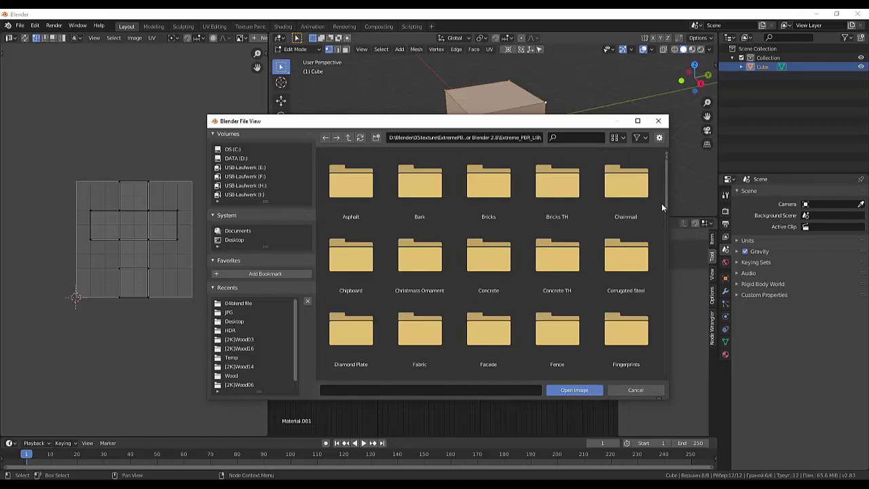
mouse_move(666, 196)
mouse_down()
mouse_move(655, 296)
mouse_move(652, 277)
mouse_up()
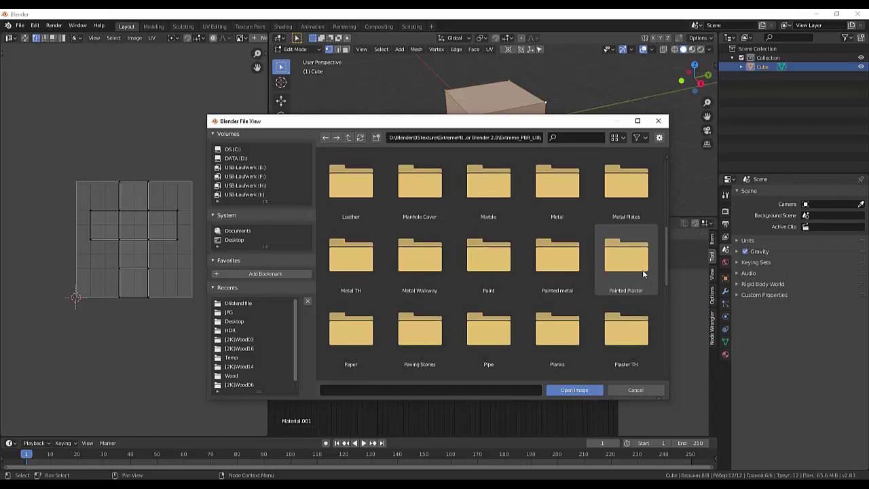
double_click(562, 200)
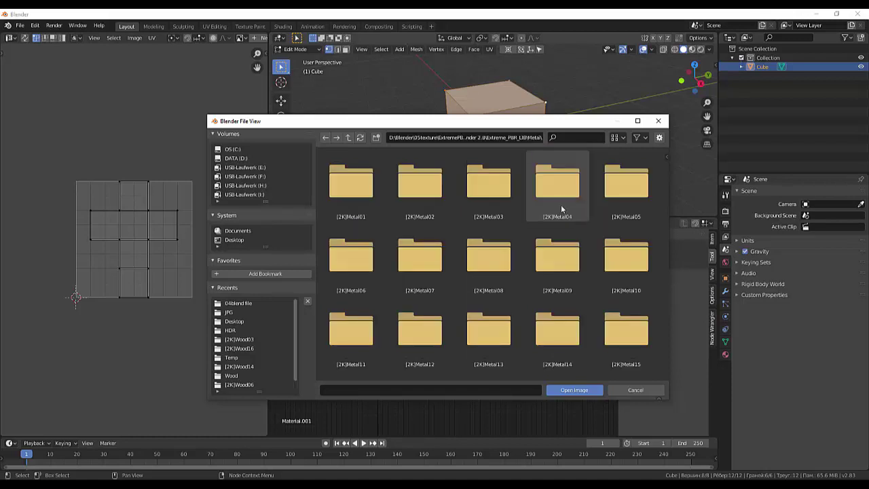
scroll(561, 204, down, 2)
scroll(553, 231, down, 3)
scroll(544, 262, down, 3)
scroll(544, 265, down, 2)
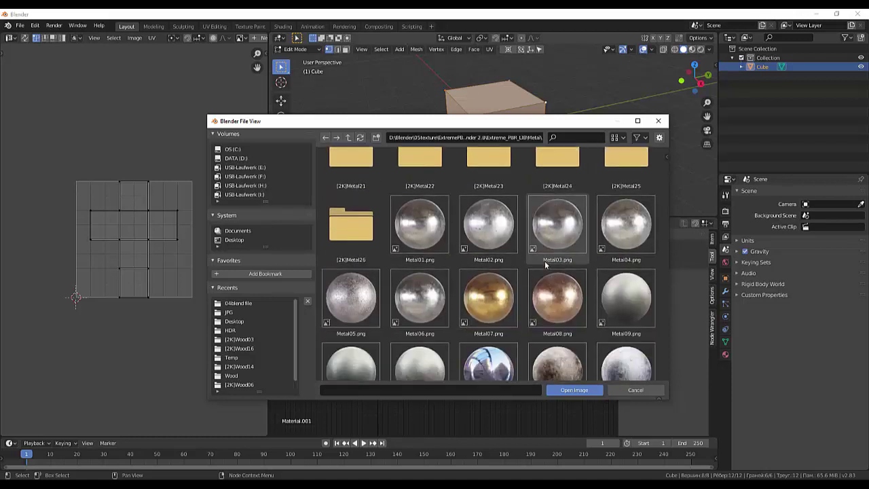
scroll(544, 265, down, 1)
scroll(544, 265, down, 2)
scroll(544, 265, down, 1)
scroll(545, 264, down, 1)
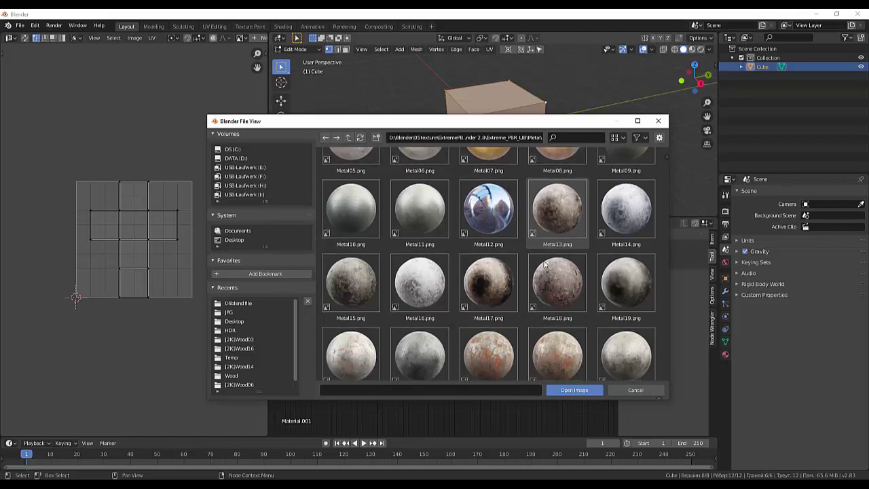
scroll(544, 265, down, 1)
scroll(544, 264, down, 1)
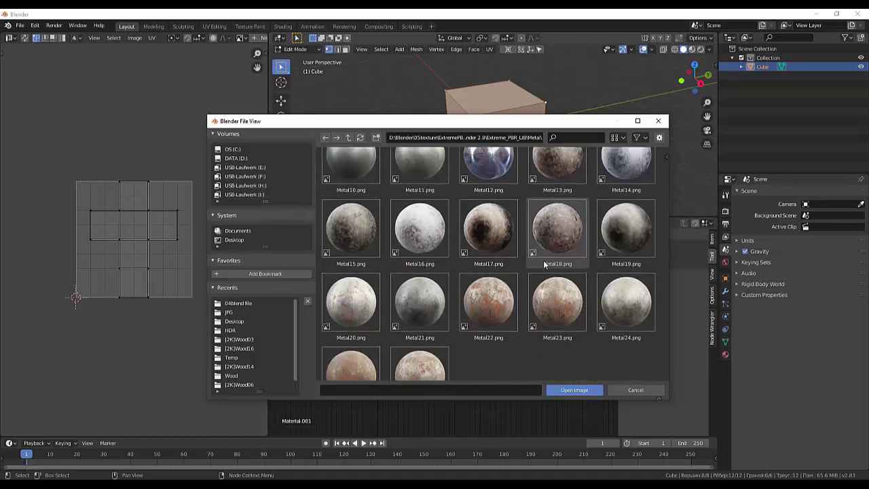
scroll(545, 265, down, 1)
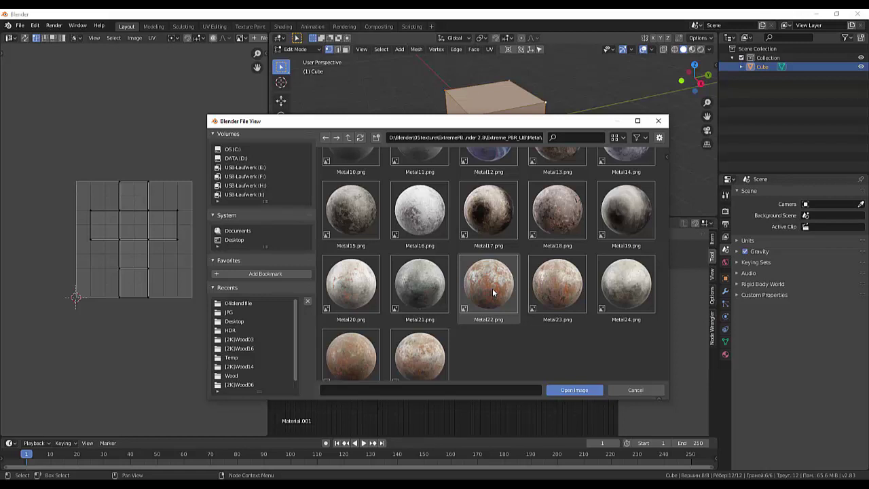
scroll(494, 290, up, 1)
scroll(493, 288, up, 1)
scroll(494, 285, up, 4)
scroll(494, 288, up, 1)
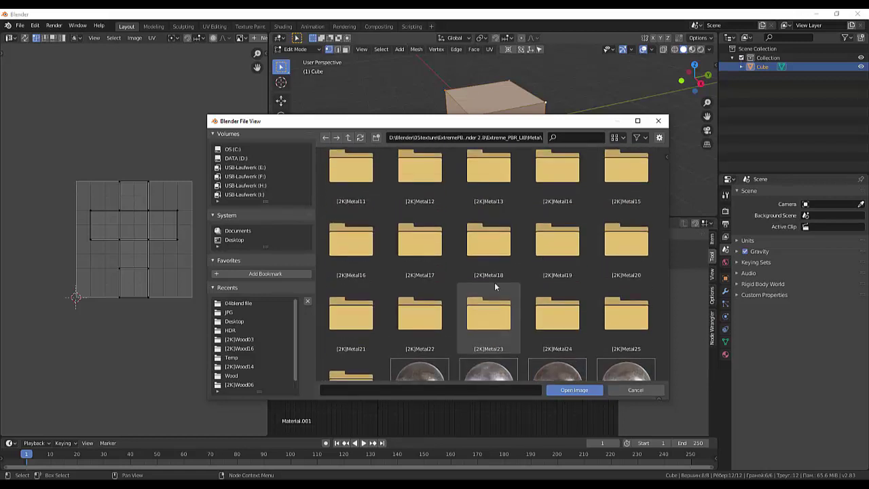
scroll(494, 284, down, 1)
scroll(492, 286, down, 1)
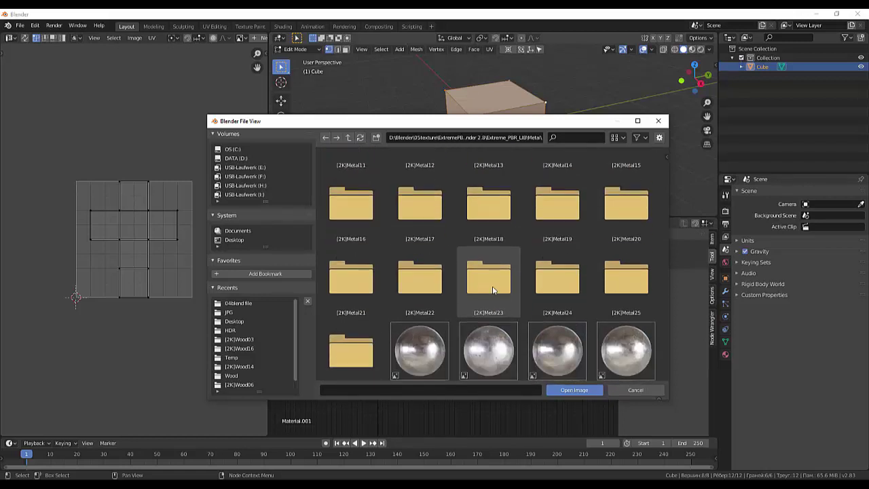
double_click(413, 290)
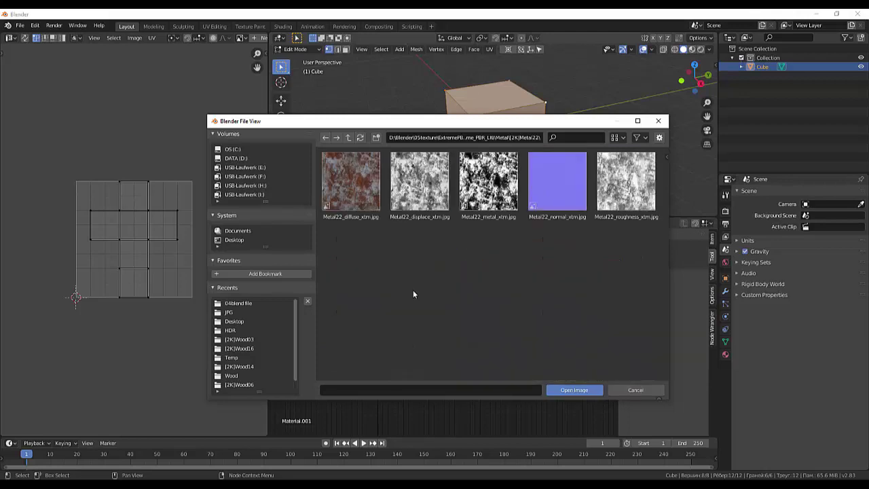
Add the Metal22 diffuse, normal and roughness images as nodes, then close the browser
click(359, 183)
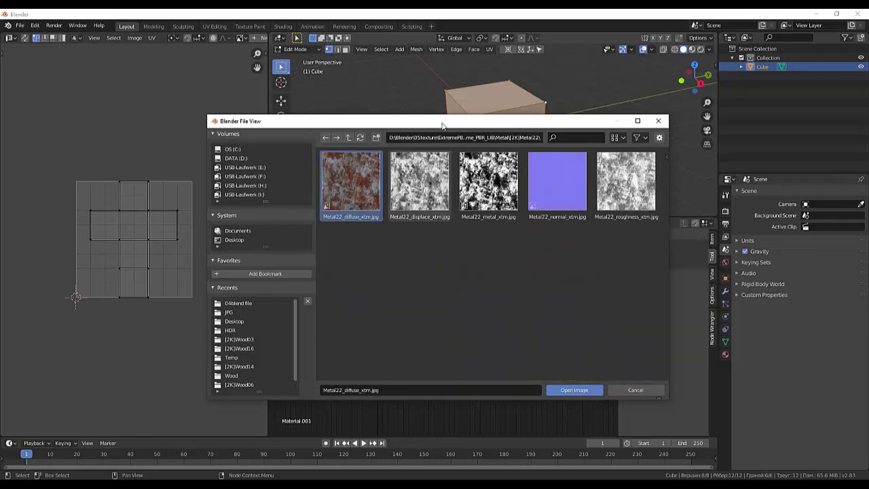
mouse_move(456, 119)
mouse_down()
mouse_move(528, 89)
mouse_move(552, 45)
mouse_up()
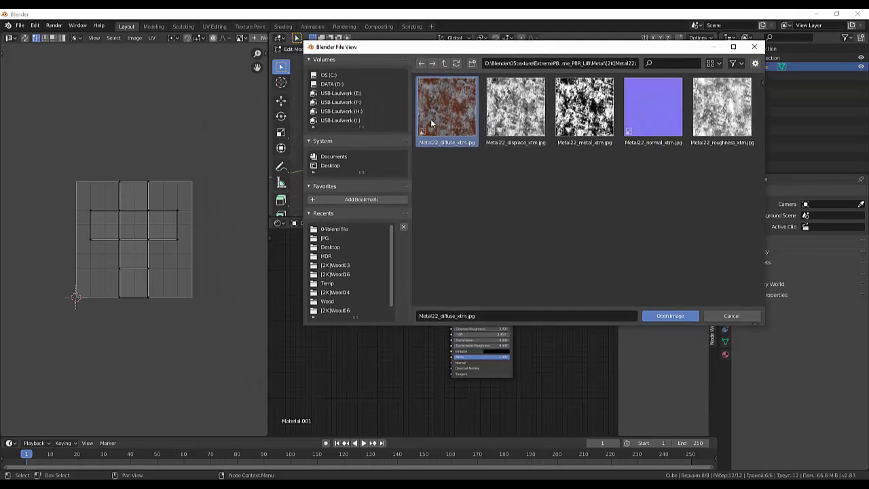
mouse_move(447, 106)
mouse_down()
mouse_move(355, 403)
mouse_move(345, 389)
mouse_up()
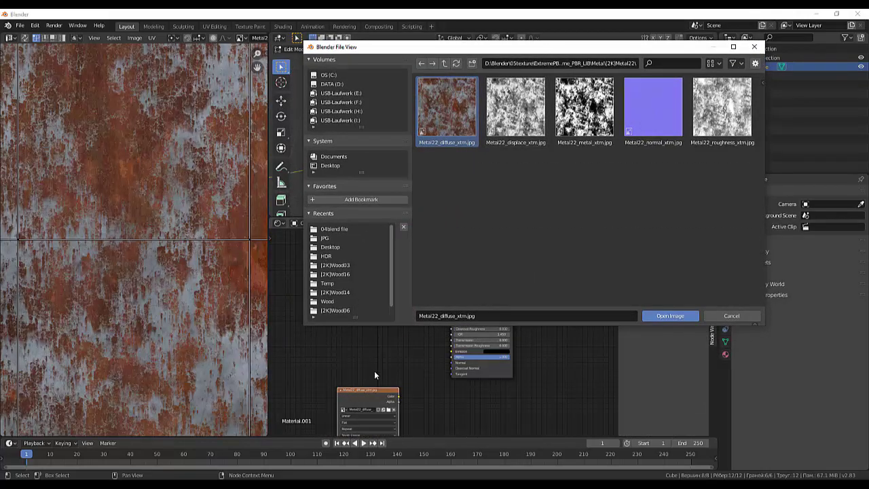
drag(371, 389, 380, 330)
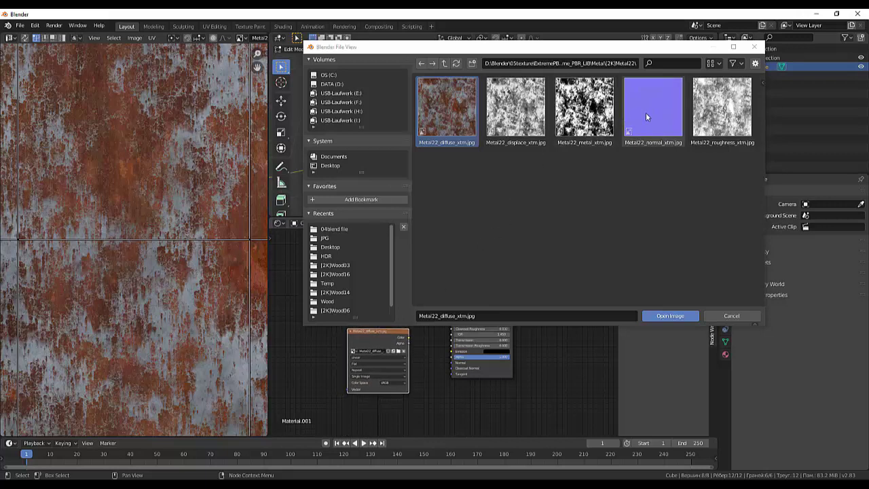
drag(648, 118, 433, 404)
drag(286, 384, 310, 377)
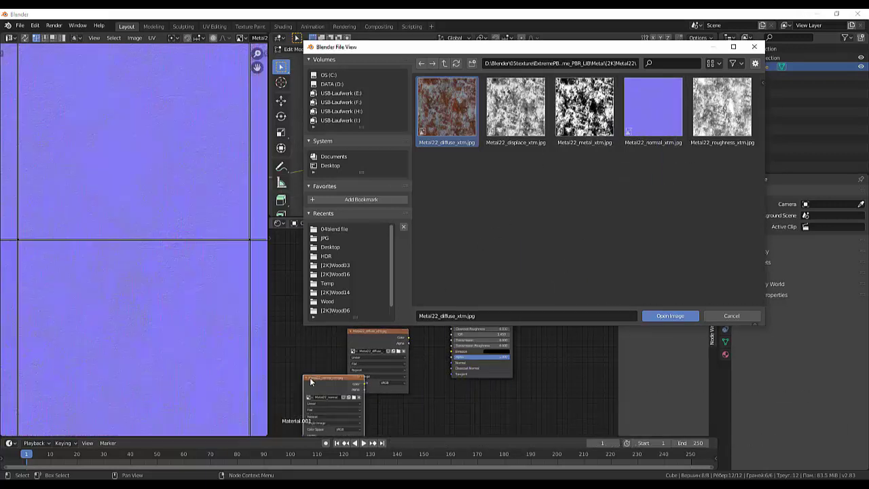
drag(716, 112, 555, 396)
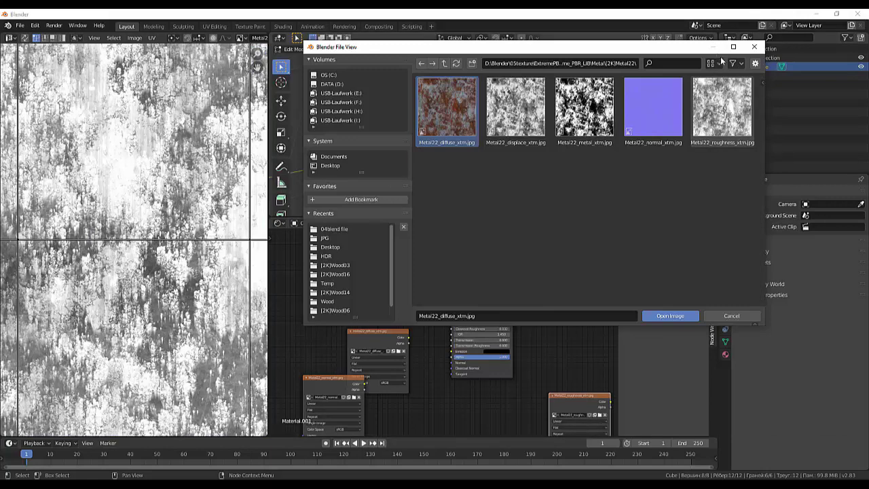
click(733, 315)
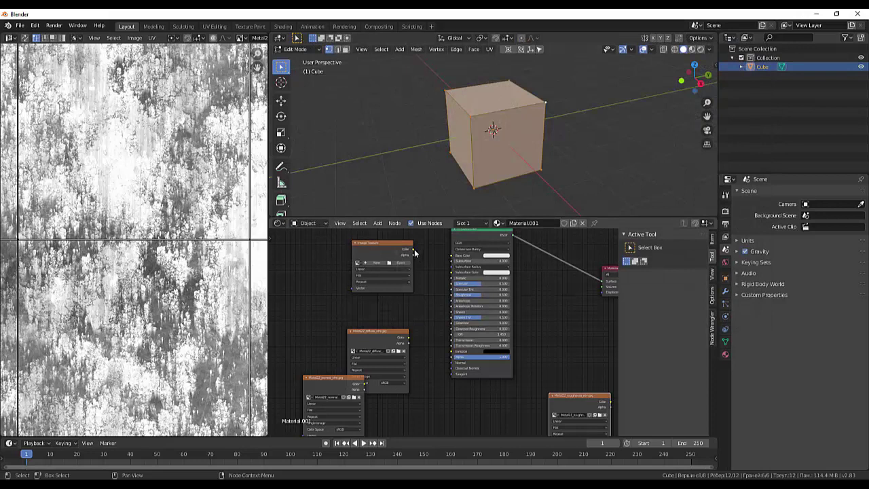
Move the diffuse node aside and delete the empty Image Texture node
drag(412, 250, 452, 258)
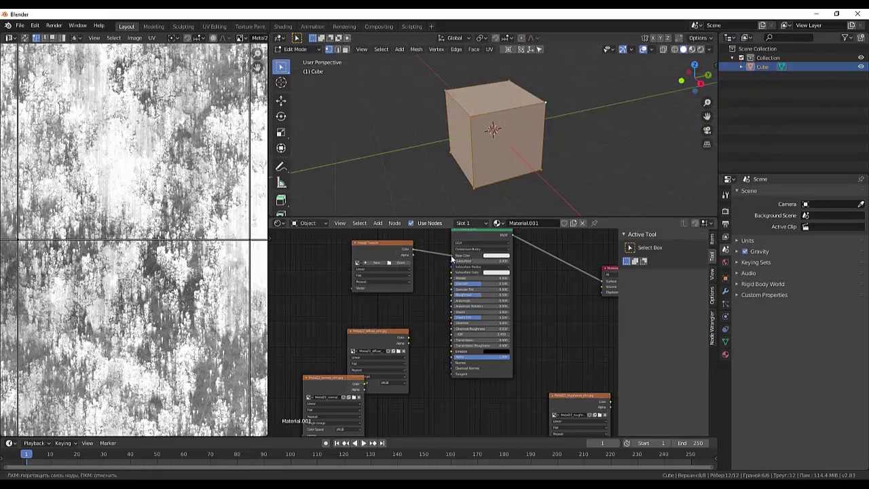
drag(452, 259, 452, 260)
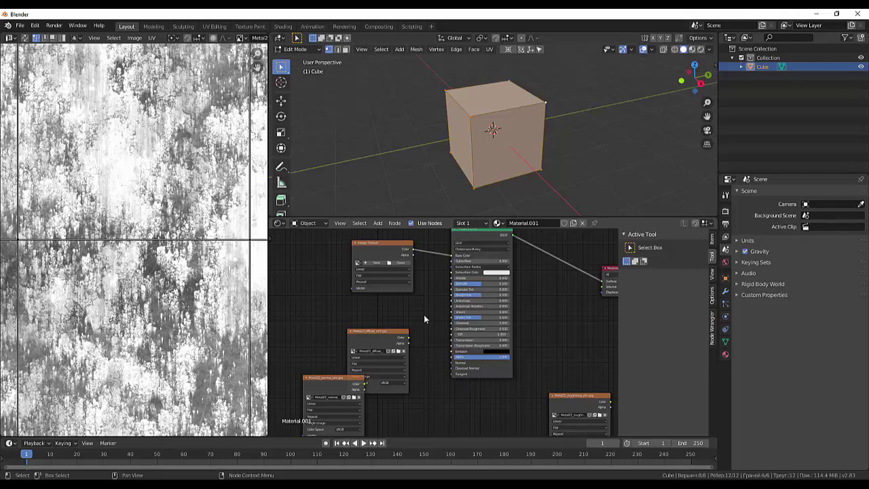
click(397, 334)
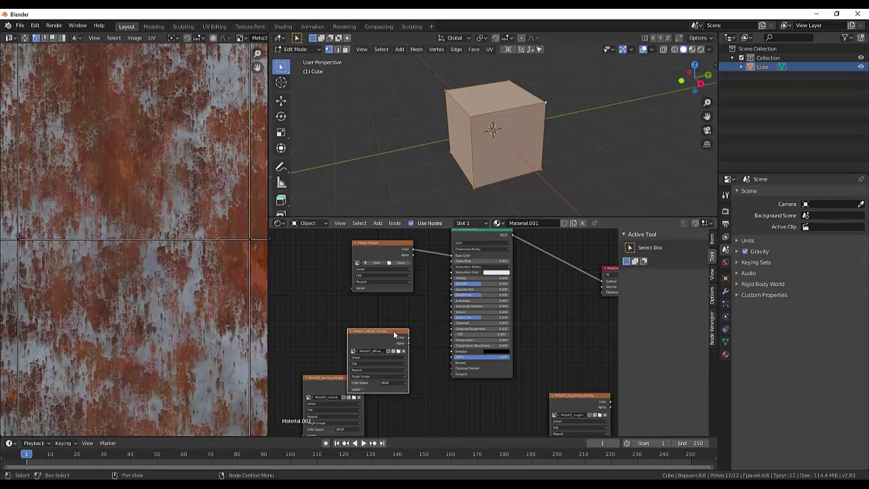
mouse_move(389, 335)
mouse_down()
mouse_move(338, 300)
mouse_move(321, 266)
mouse_up()
click(388, 242)
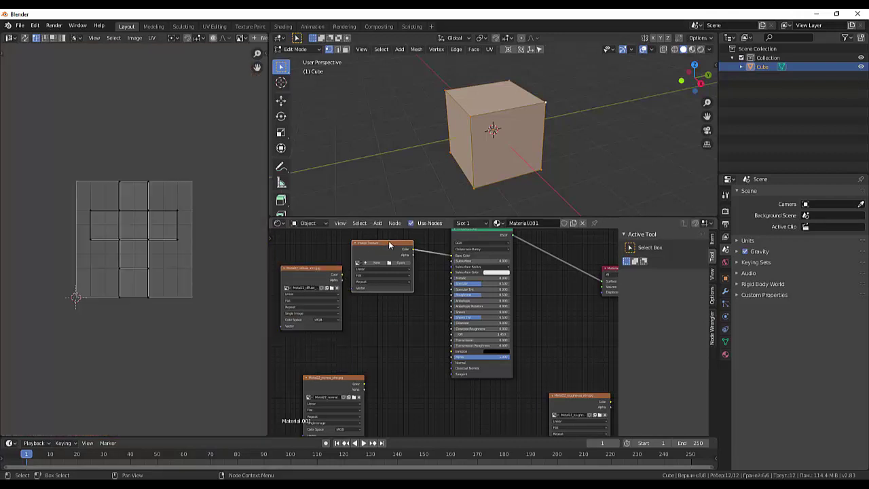
key(x)
Gather the texture nodes and connect the diffuse Color to Base Color
drag(327, 267, 383, 249)
drag(340, 384, 351, 339)
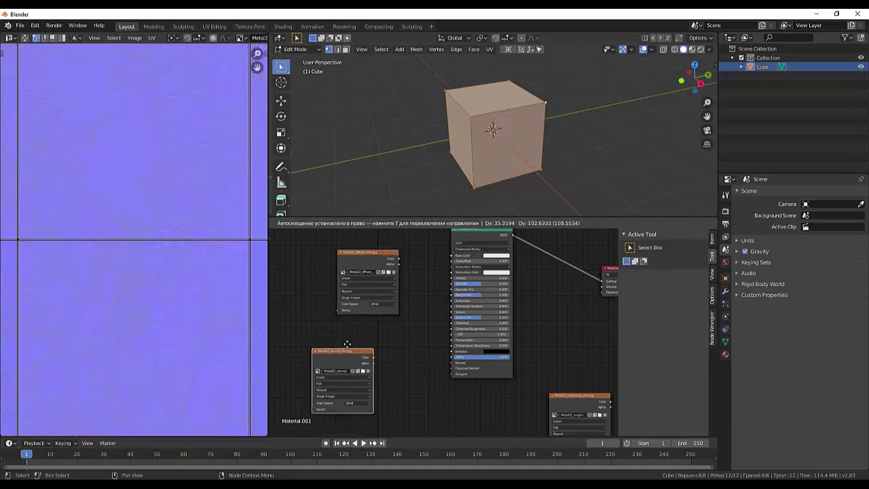
drag(578, 395, 412, 374)
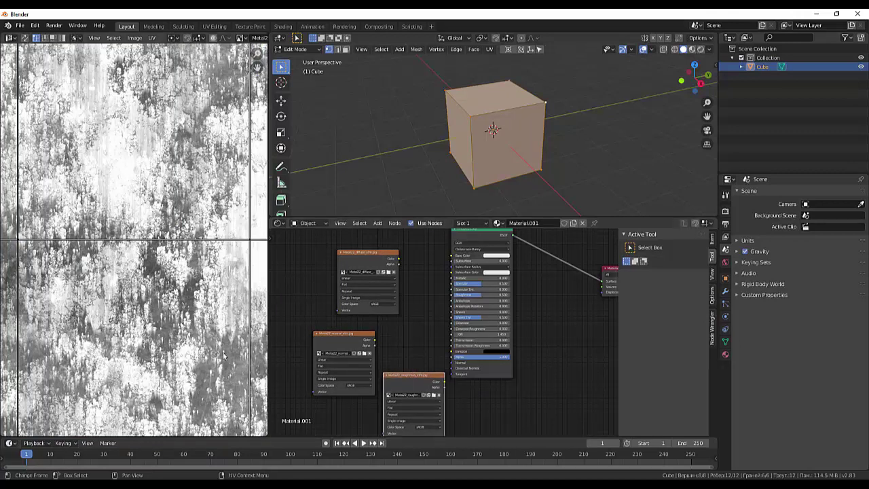
drag(399, 259, 450, 260)
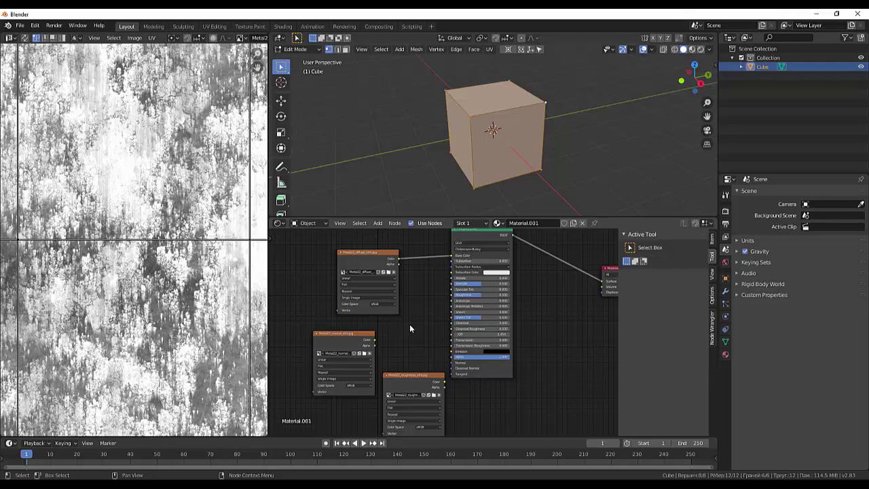
Reposition the roughness node below the Principled BSDF
click(373, 251)
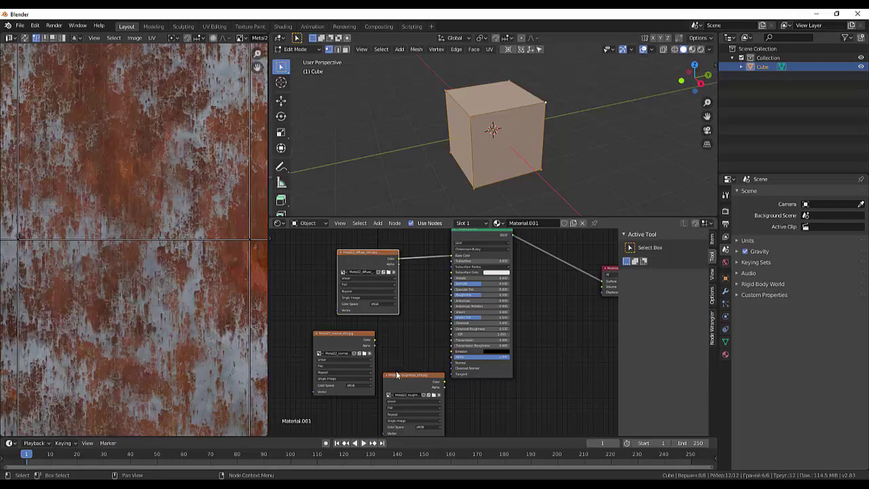
click(399, 375)
mouse_move(438, 380)
mouse_down()
mouse_move(448, 367)
mouse_move(541, 383)
mouse_up()
click(360, 253)
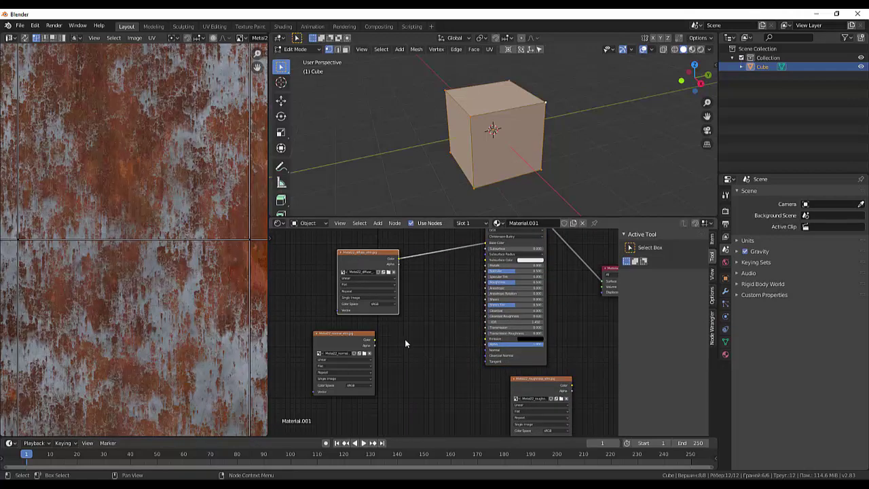
scroll(163, 262, down, 3)
scroll(160, 254, down, 5)
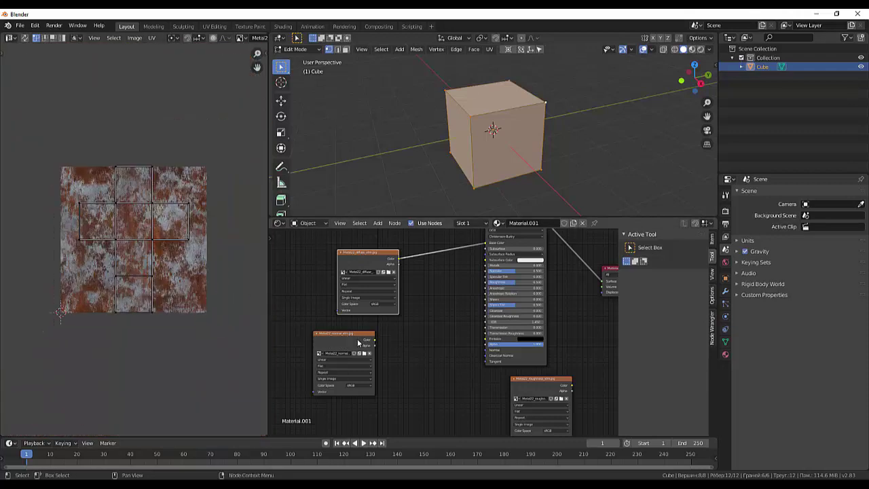
Add a Normal Map node beside the normal texture and set that texture to Non-Color
right_click(418, 349)
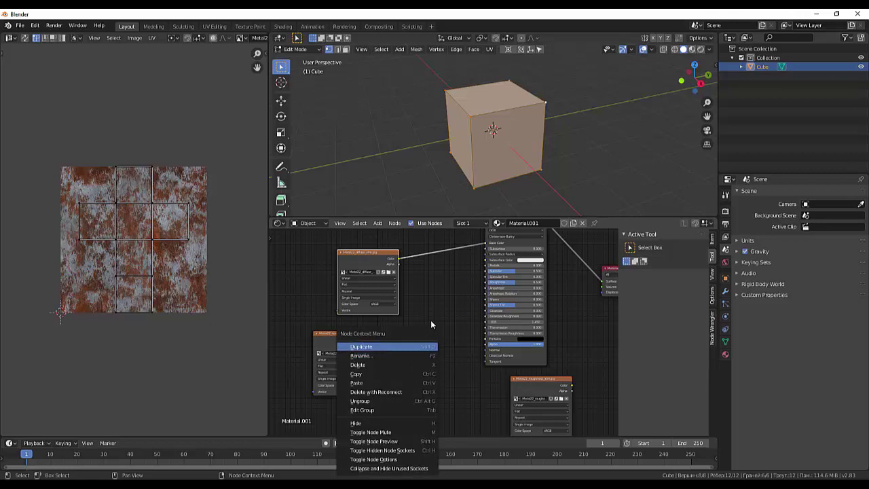
key(Escape)
key(shift+a)
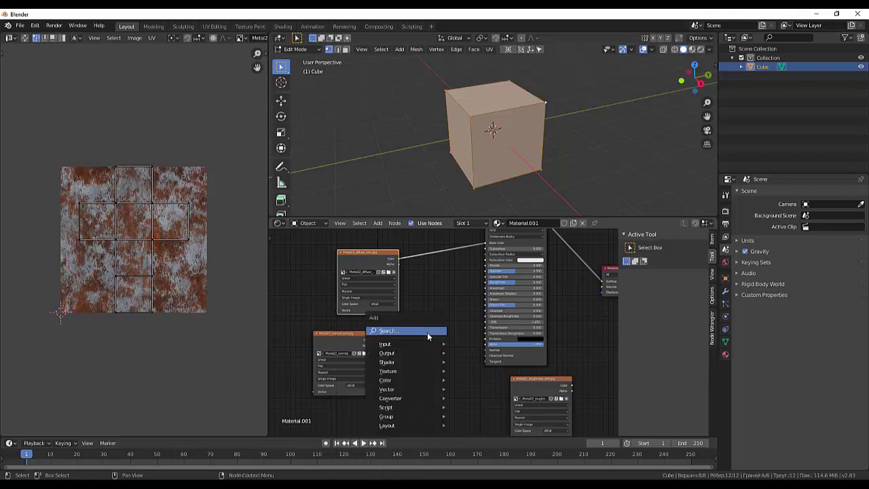
key(Escape)
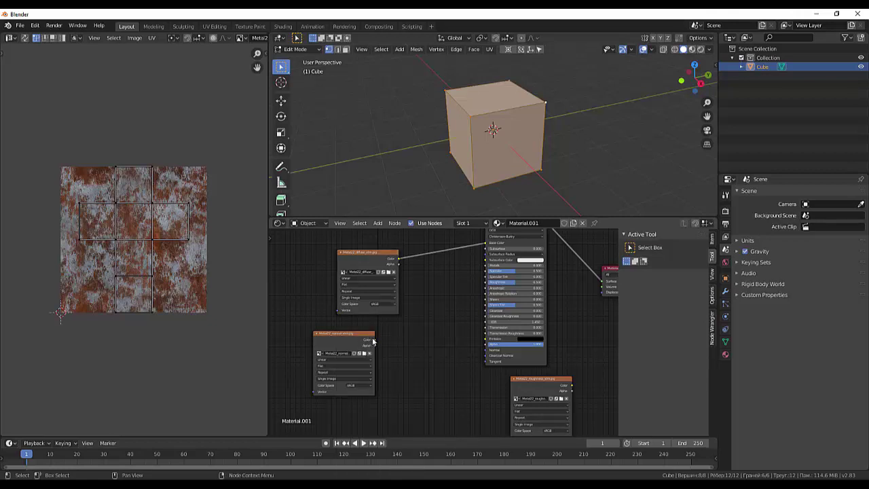
key(shift+a)
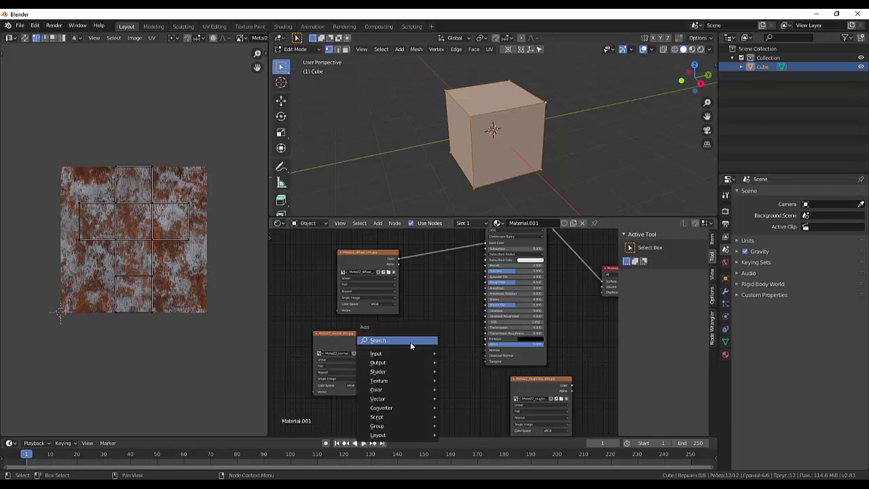
click(408, 340)
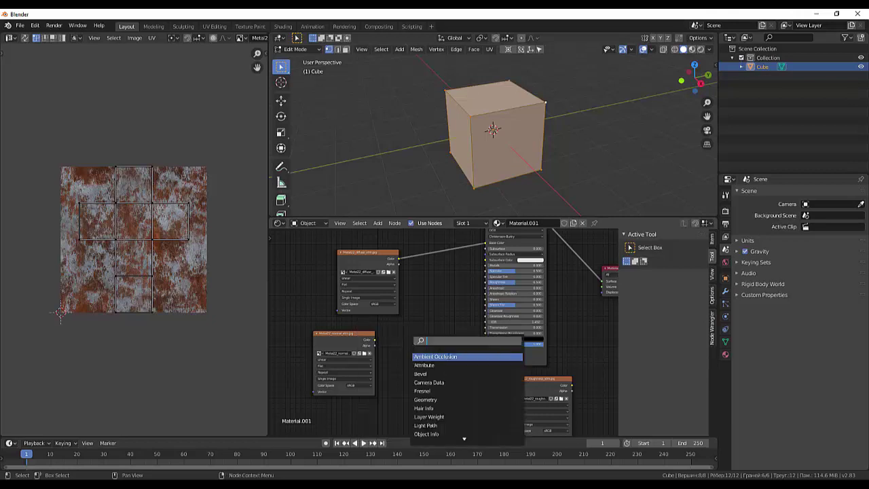
text(no)
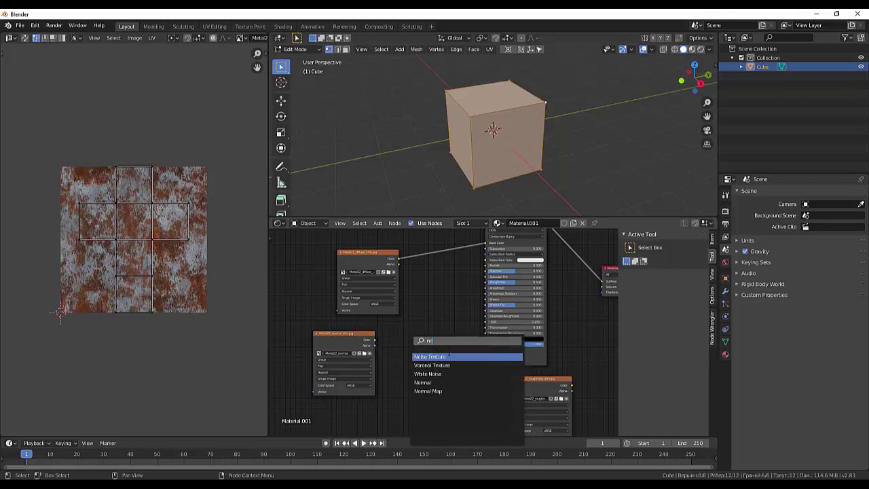
text(r)
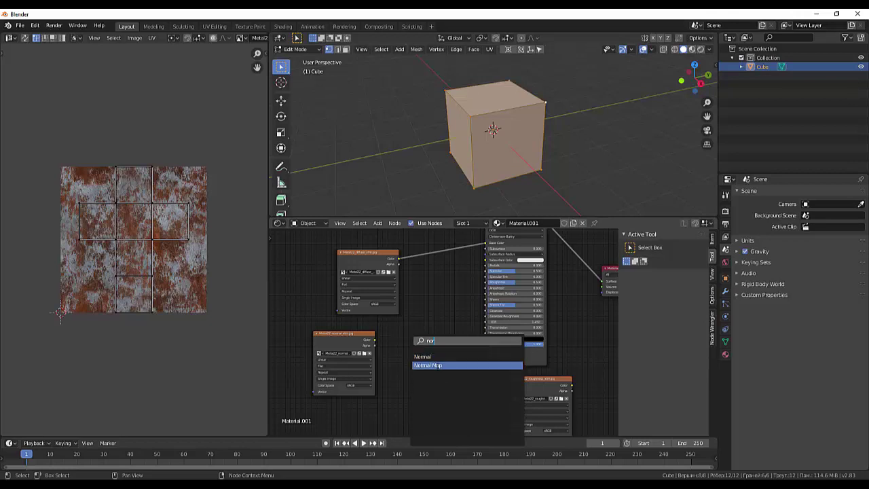
click(442, 365)
click(397, 325)
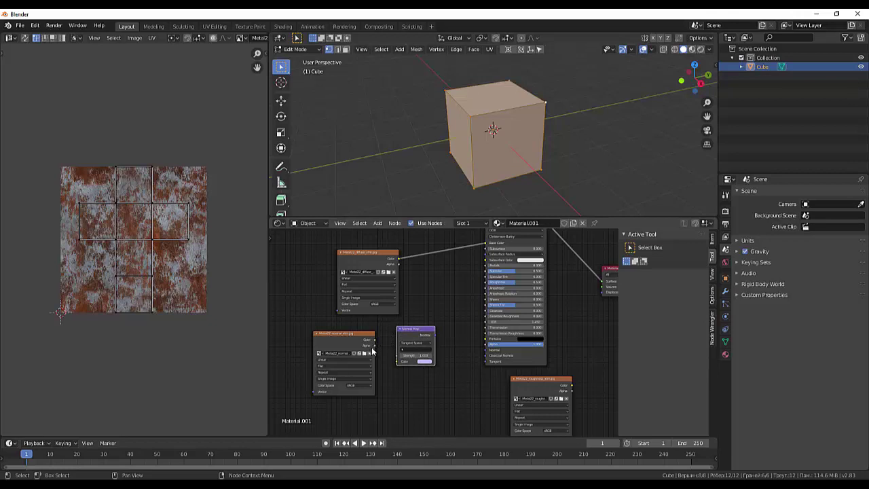
click(358, 385)
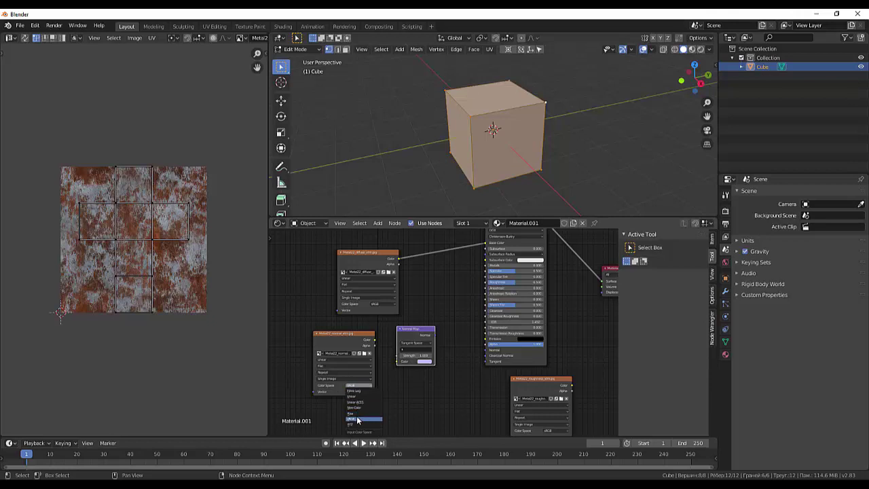
click(356, 407)
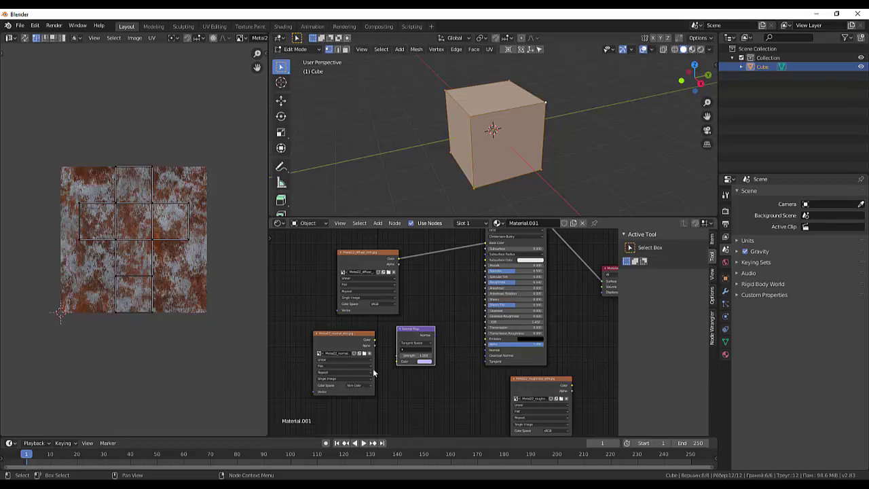
Link normal texture → Normal Map → shader Normal, and roughness texture → Roughness
drag(375, 341, 392, 365)
drag(435, 335, 483, 354)
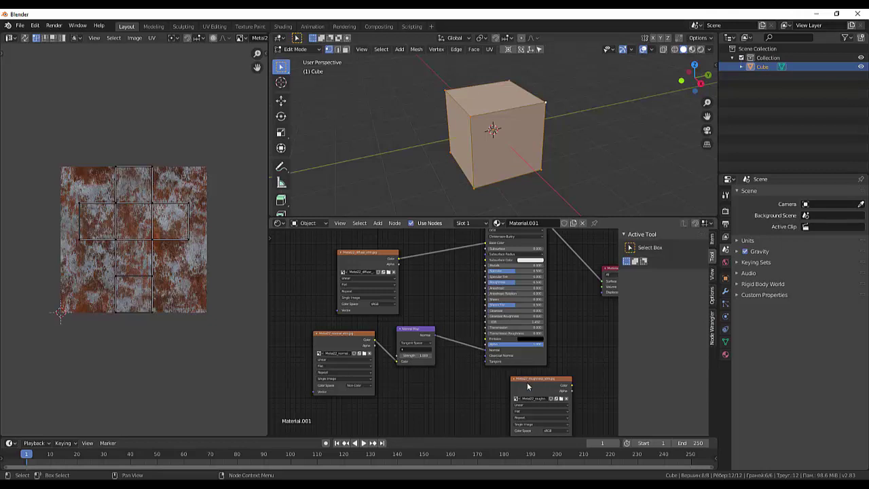
drag(530, 384, 414, 378)
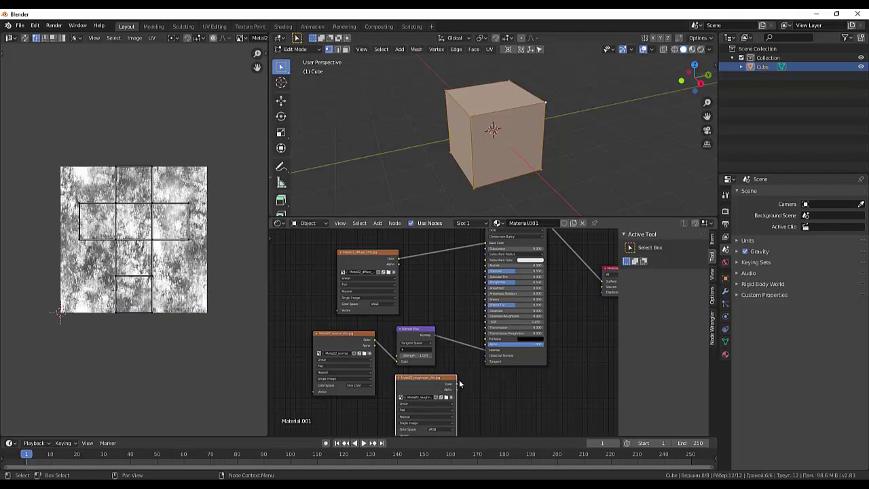
drag(456, 387, 486, 287)
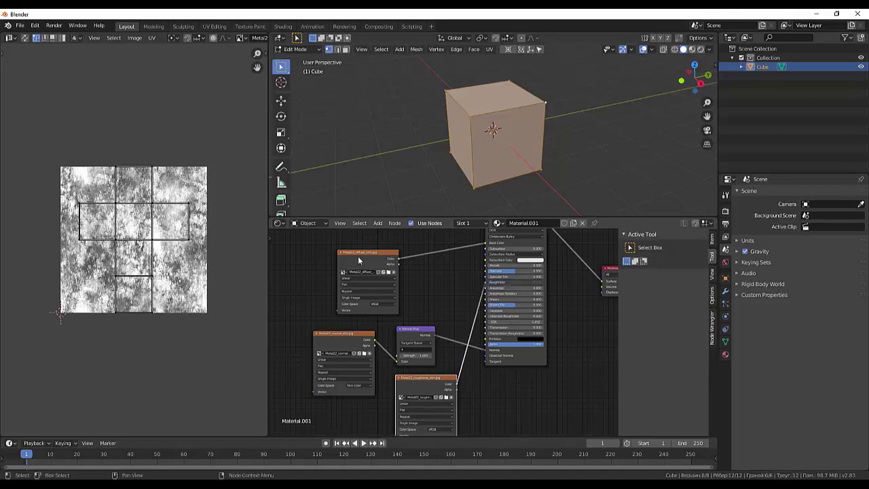
Rearrange the diffuse, normal, Normal Map and roughness nodes into a tidy layout
drag(358, 255, 300, 245)
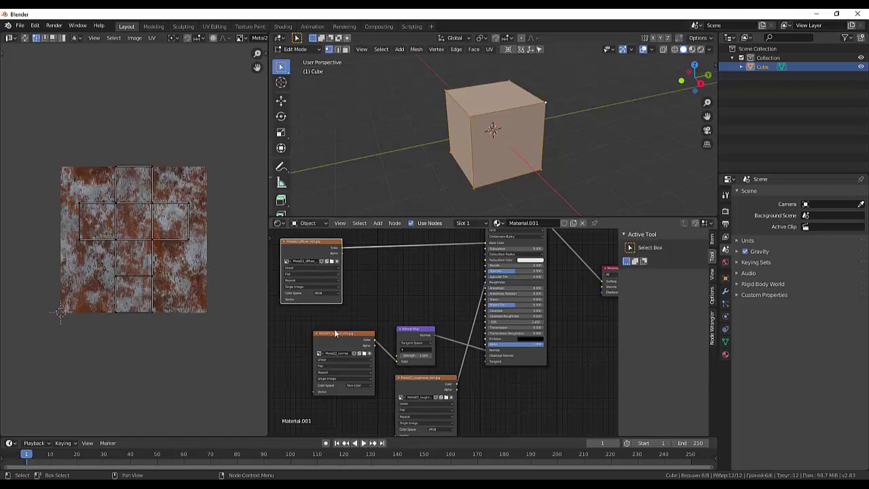
drag(335, 333, 303, 318)
mouse_move(412, 337)
mouse_down()
mouse_move(386, 312)
mouse_move(375, 271)
mouse_up()
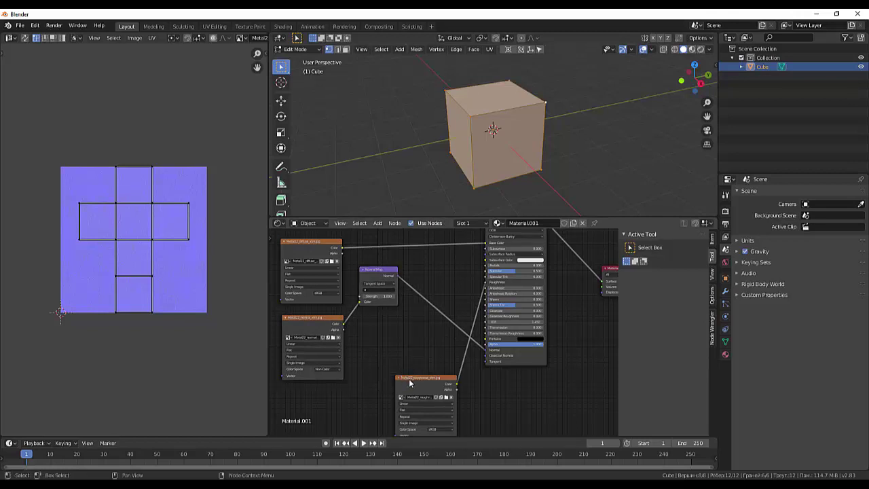
drag(409, 383, 367, 370)
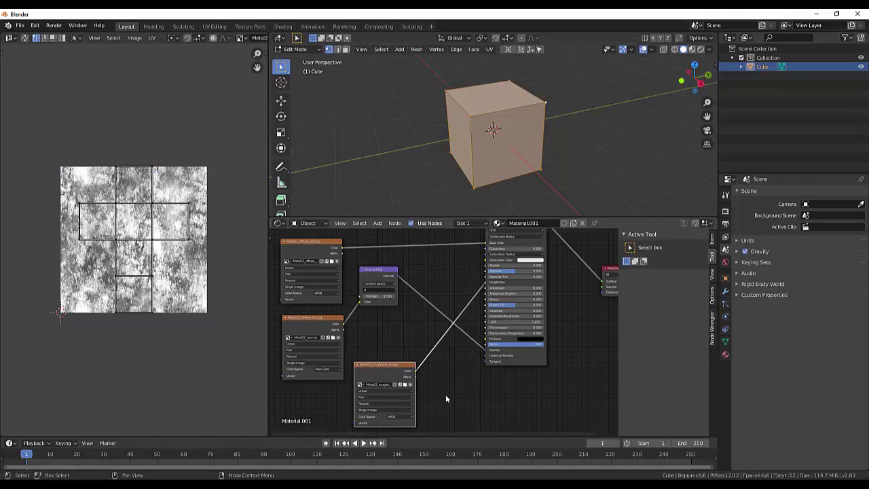
right_click(446, 397)
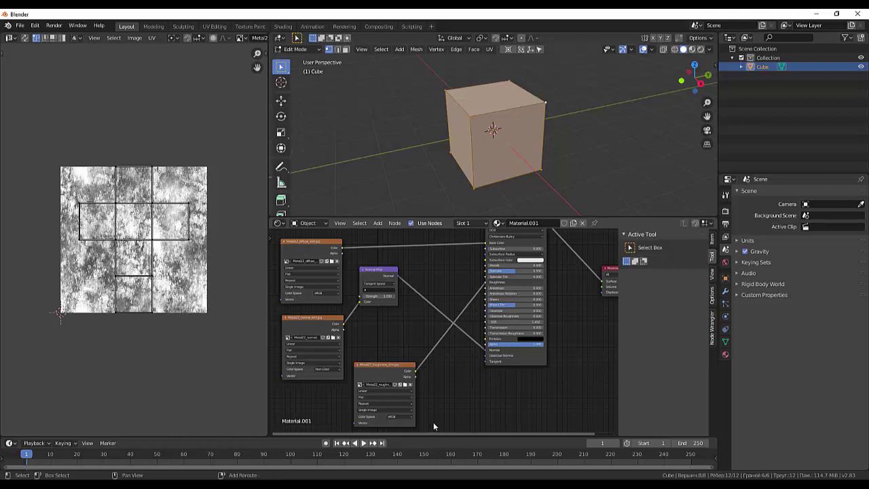
Insert a ColorRamp on the roughness link with its black stop at ~0.13, then deselect all
key(shift+a)
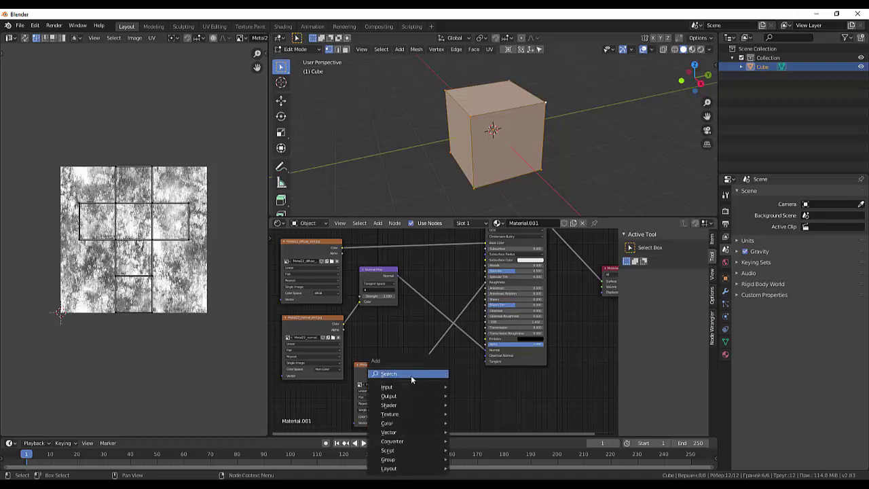
click(411, 375)
text(co)
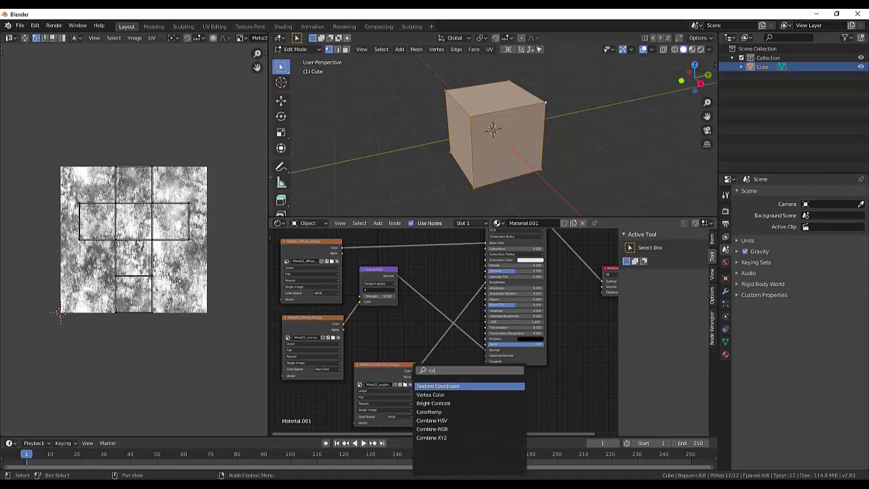
text(l)
click(429, 395)
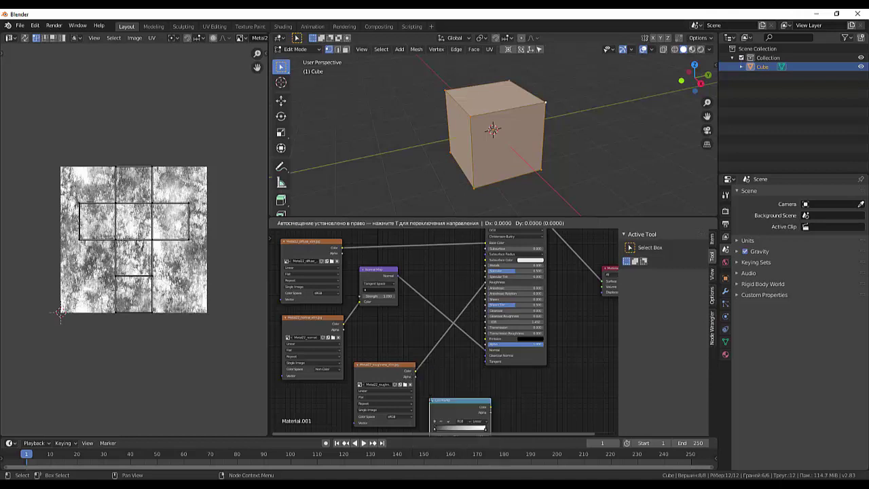
click(422, 341)
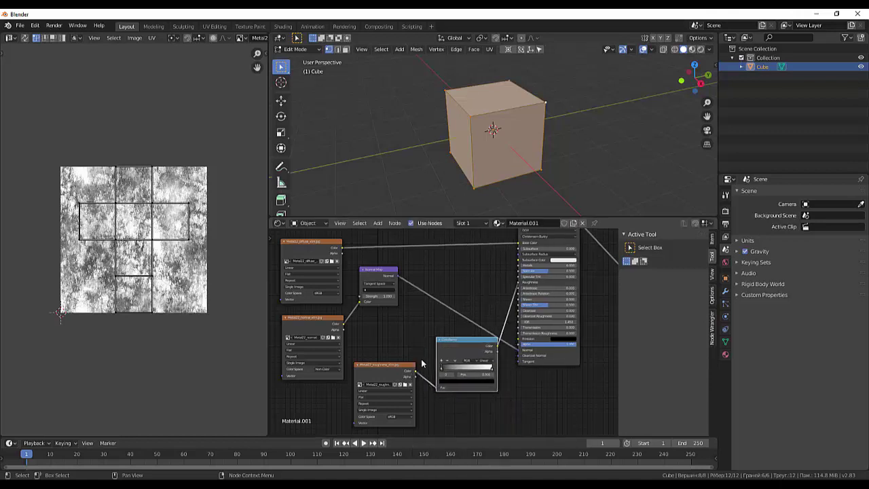
drag(442, 371, 455, 373)
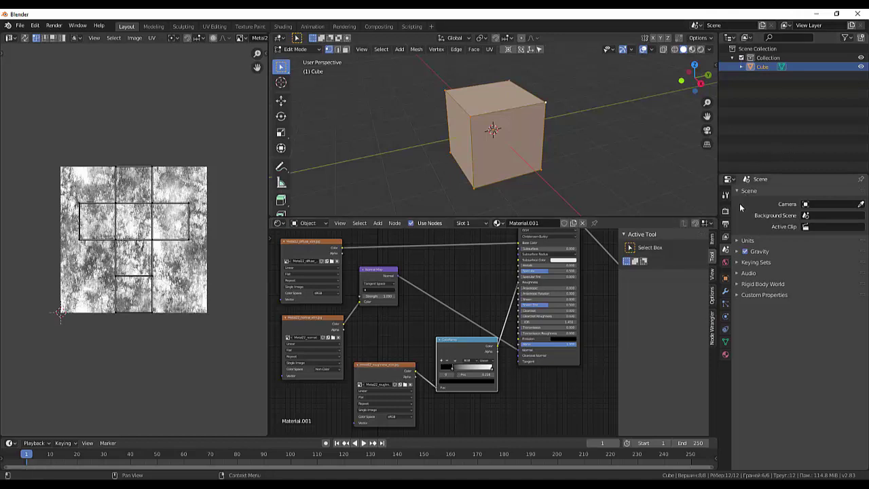
key(alt+a)
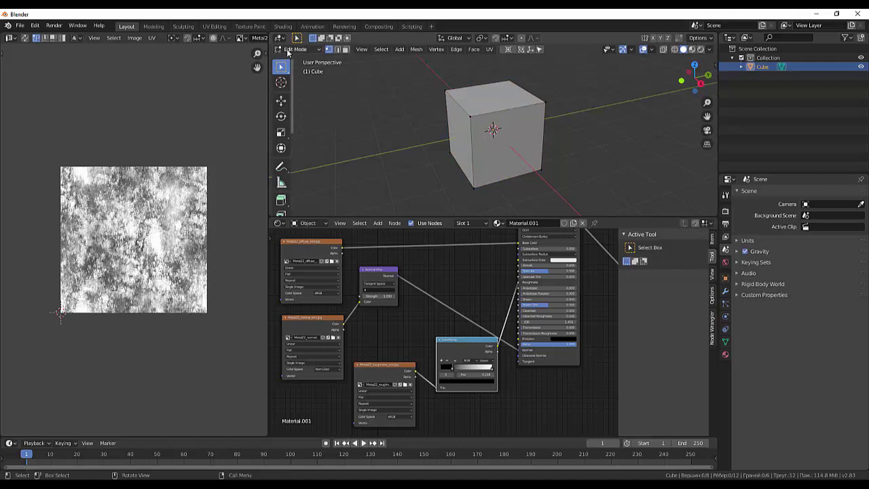
Return to Object Mode and view the cube in Material Preview from an angle
click(295, 50)
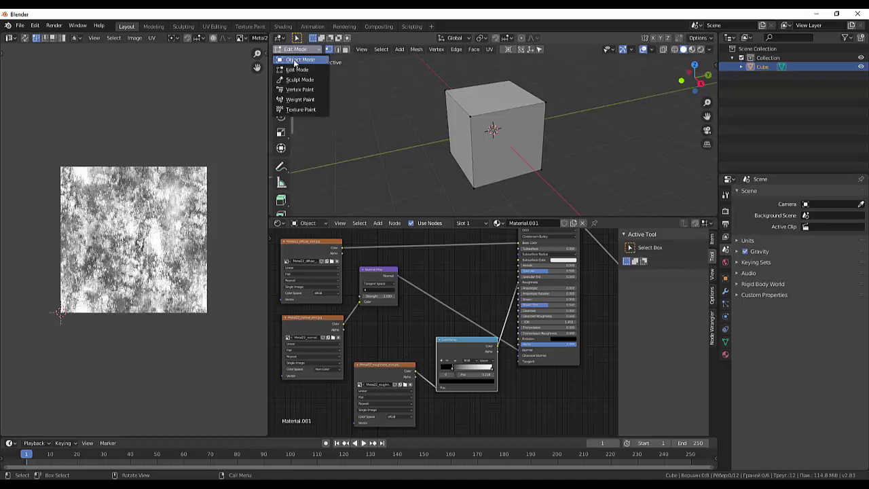
click(297, 59)
click(691, 49)
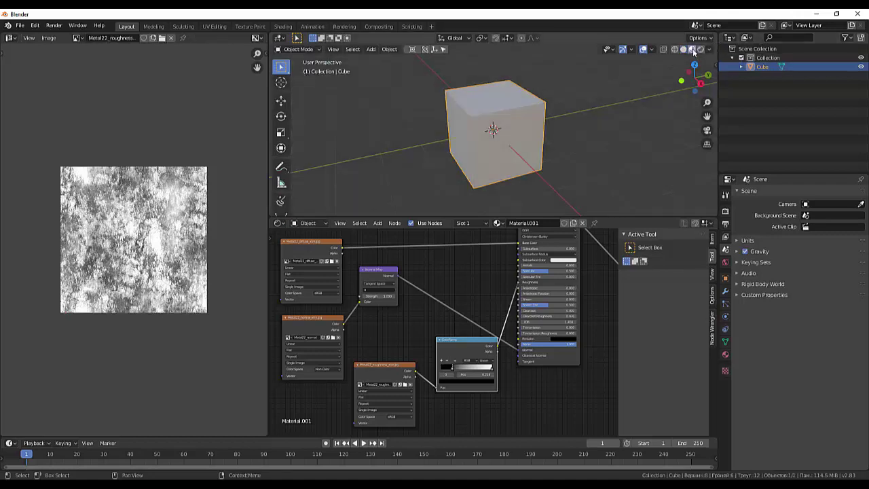
middle_drag(598, 108, 621, 123)
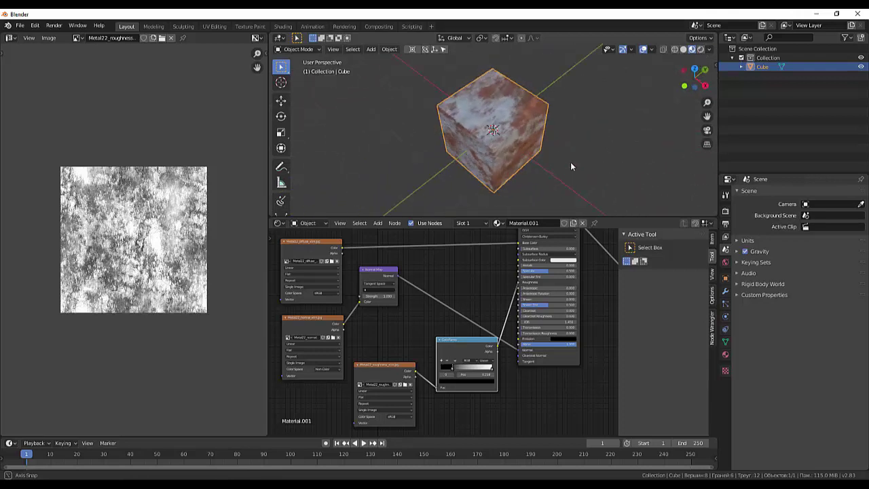
middle_drag(620, 123, 555, 131)
scroll(519, 137, up, 3)
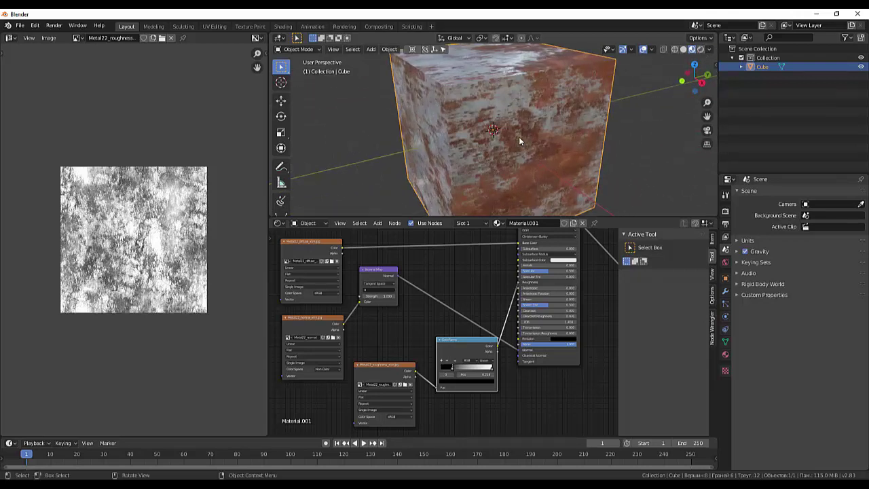
scroll(518, 137, up, 2)
scroll(520, 132, down, 2)
scroll(520, 133, down, 2)
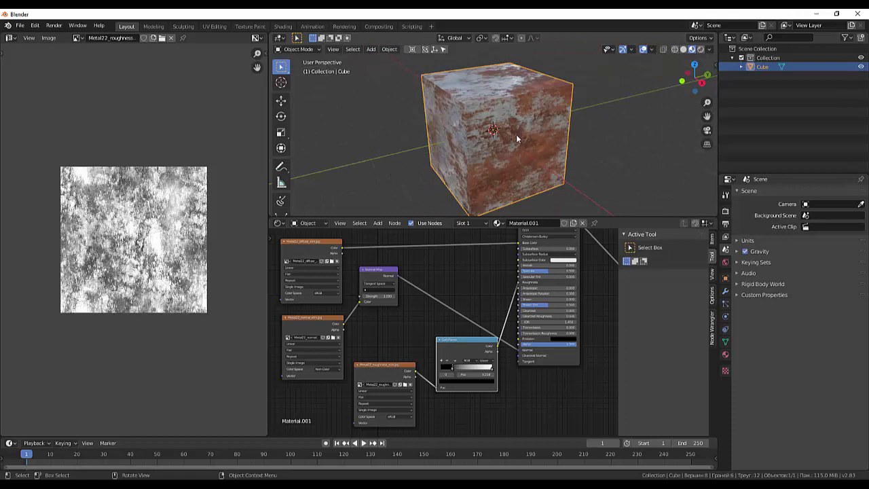
Nudge the Normal Map node down and enlarge the 3D viewport
mouse_move(386, 270)
mouse_down()
mouse_move(391, 297)
mouse_move(405, 284)
mouse_move(405, 311)
mouse_up()
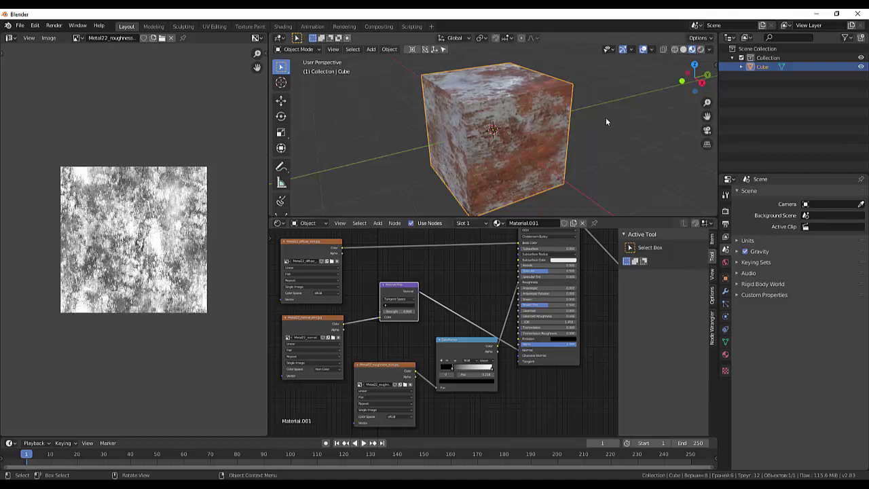
scroll(591, 123, down, 2)
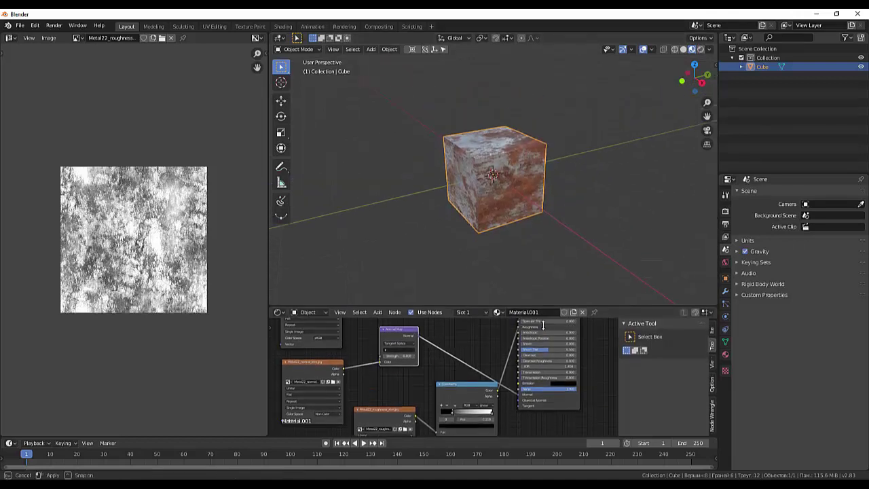
drag(547, 217, 556, 340)
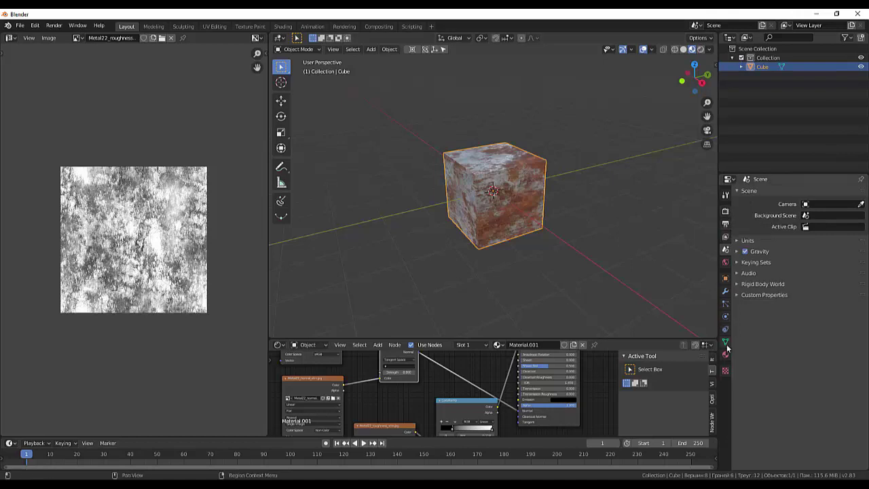
Add a Bevel modifier to the cube and reduce its offset to 0.02 m
click(725, 291)
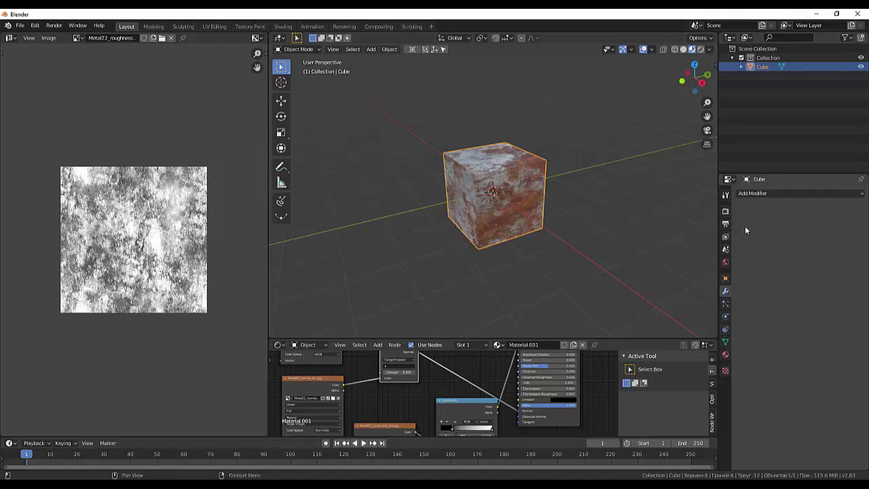
click(751, 193)
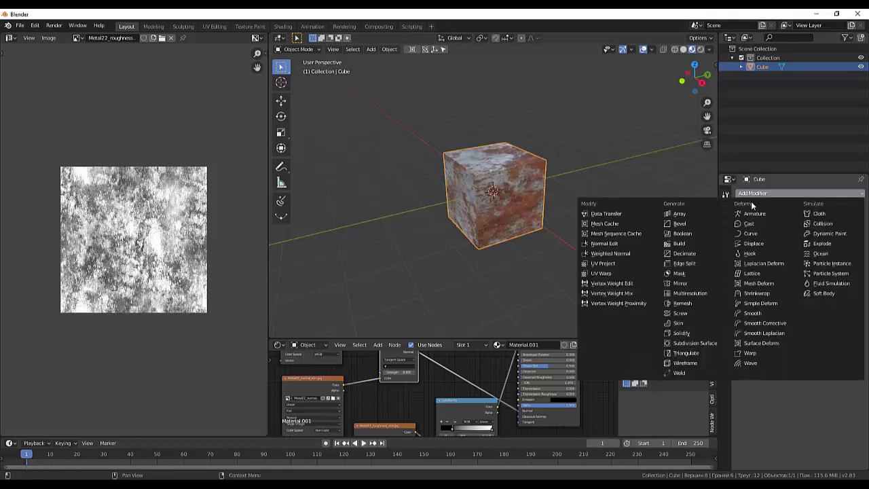
click(683, 224)
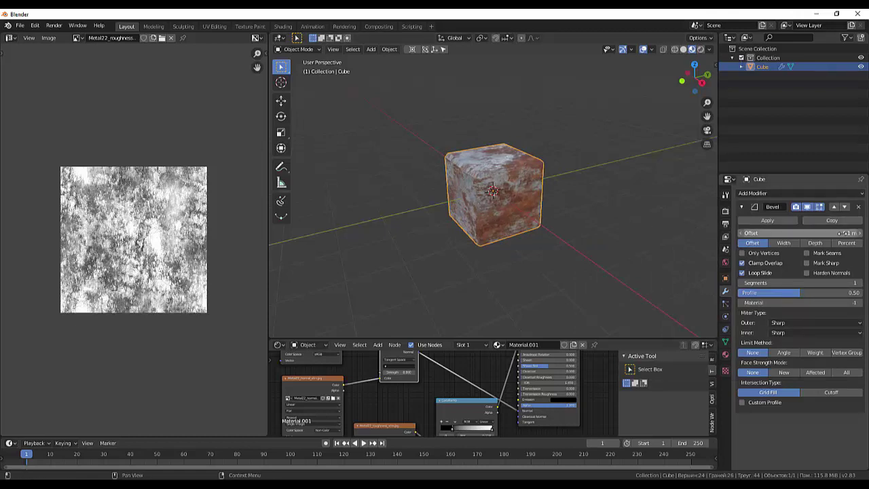
drag(839, 232, 837, 236)
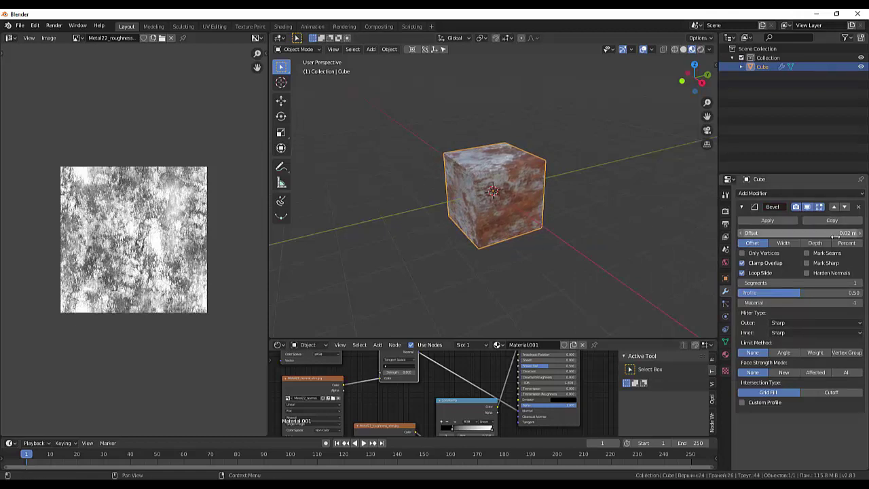
Deselect the cube and orbit from a low angle and from above to check the bevel
click(634, 246)
middle_drag(630, 246, 568, 221)
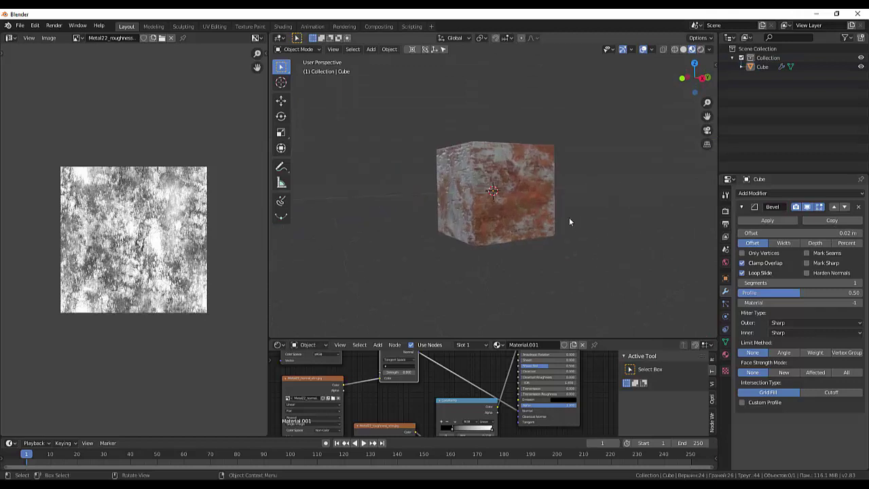
scroll(569, 221, up, 2)
scroll(558, 203, up, 1)
middle_drag(526, 192, 539, 214)
Nudge the ColorRamp node right and drag the border up to enlarge the node editor
drag(471, 401, 498, 405)
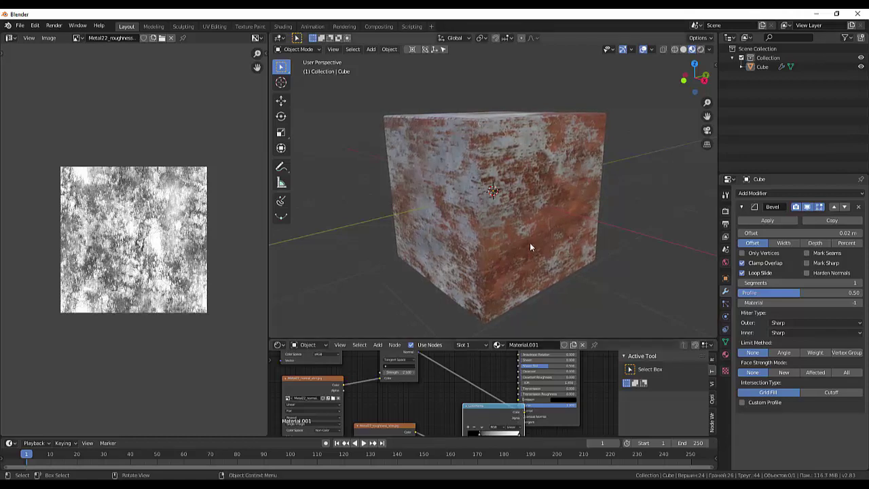
mouse_move(534, 221)
middle_down()
mouse_move(526, 275)
mouse_move(491, 297)
mouse_move(515, 222)
middle_up()
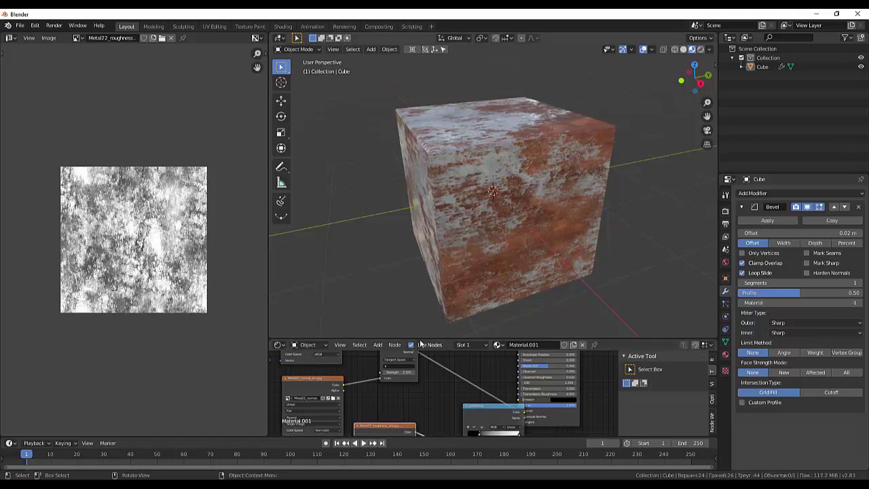
drag(422, 339, 426, 170)
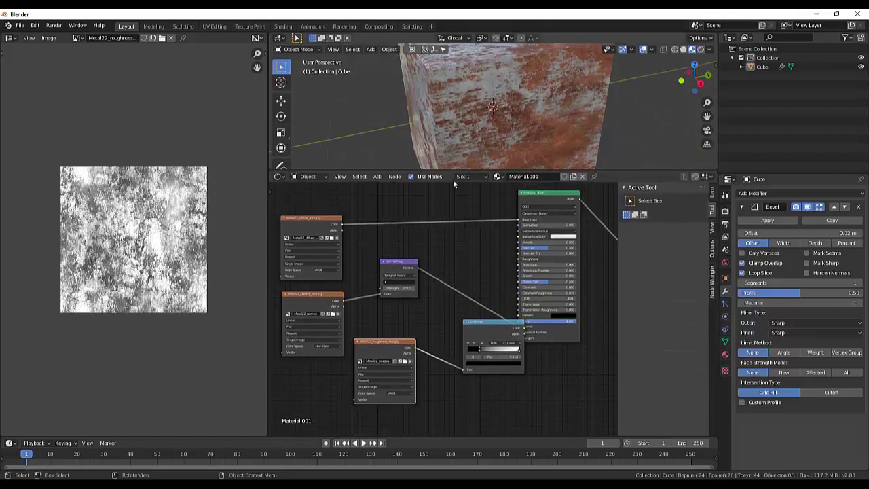
Set the roughness image to Non-Color and shift the ColorRamp's black stop to about 0.52
click(400, 393)
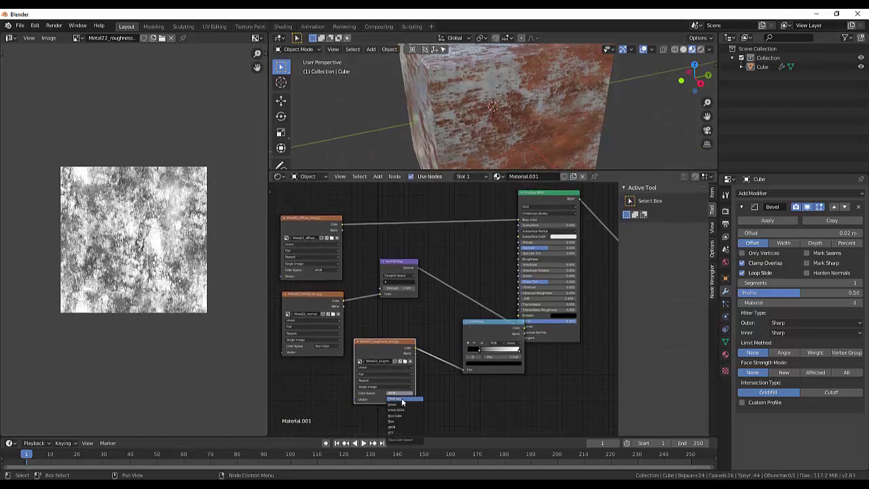
click(402, 416)
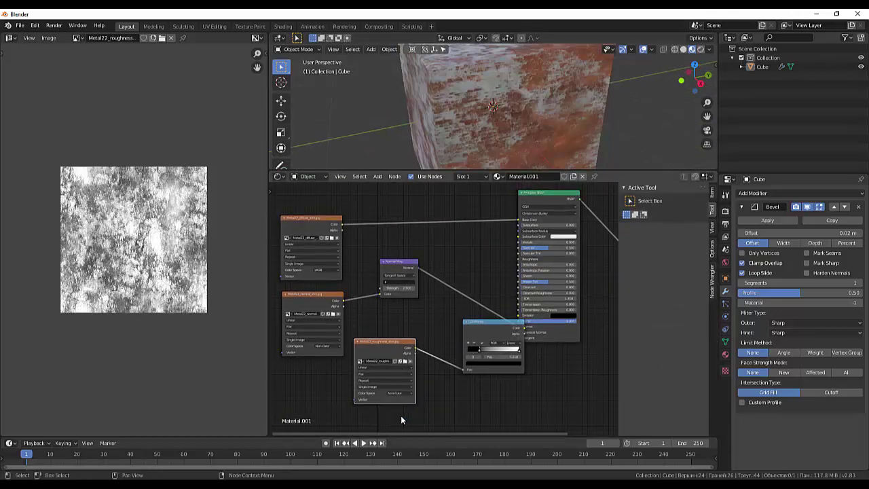
mouse_move(485, 360)
mouse_down()
mouse_move(461, 358)
mouse_move(492, 354)
mouse_up()
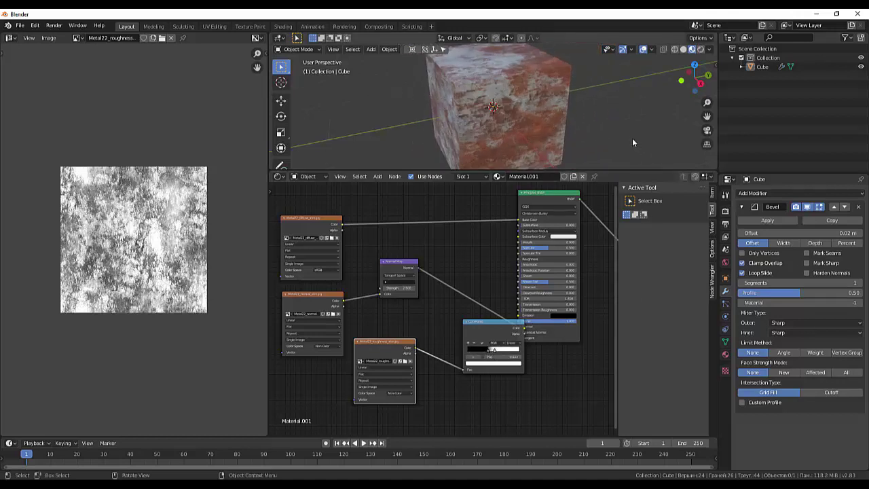
scroll(631, 137, down, 3)
Set the material's Metallic to 0.600 and Specular to 0.255, then give the 3D view more height
click(725, 357)
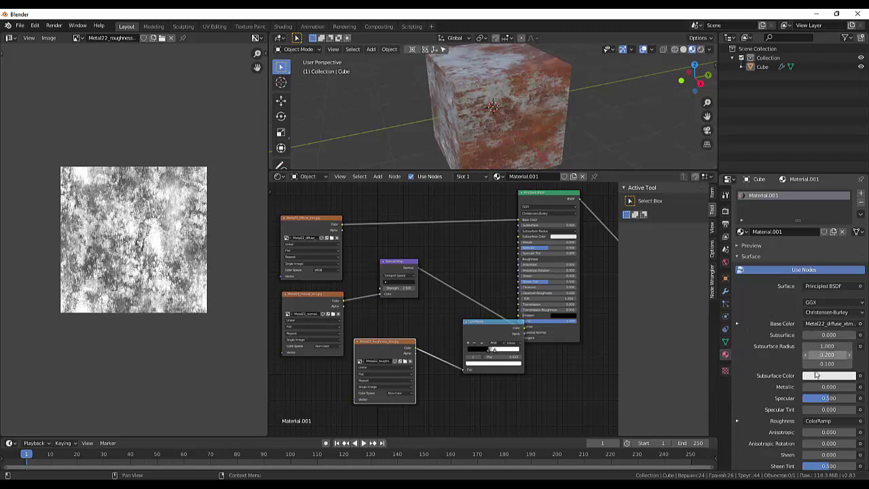
mouse_move(805, 388)
mouse_down()
mouse_move(854, 387)
mouse_move(826, 387)
mouse_move(849, 386)
mouse_move(835, 387)
mouse_up()
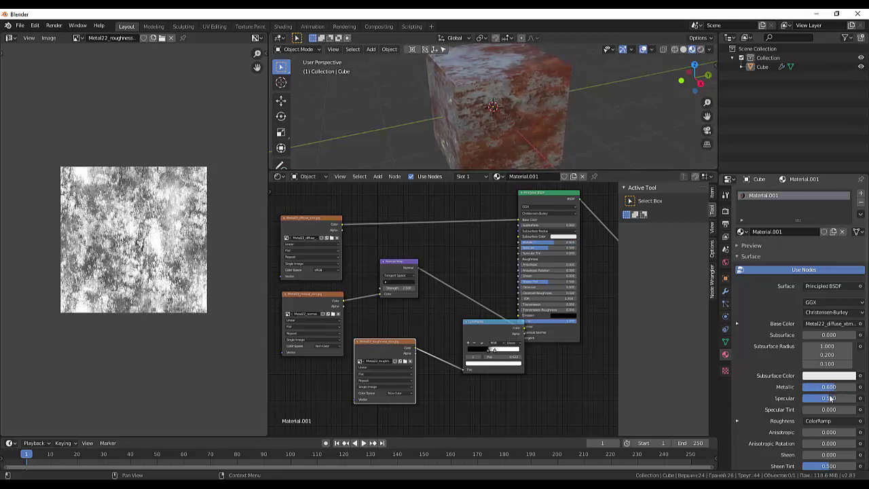
drag(831, 400, 815, 398)
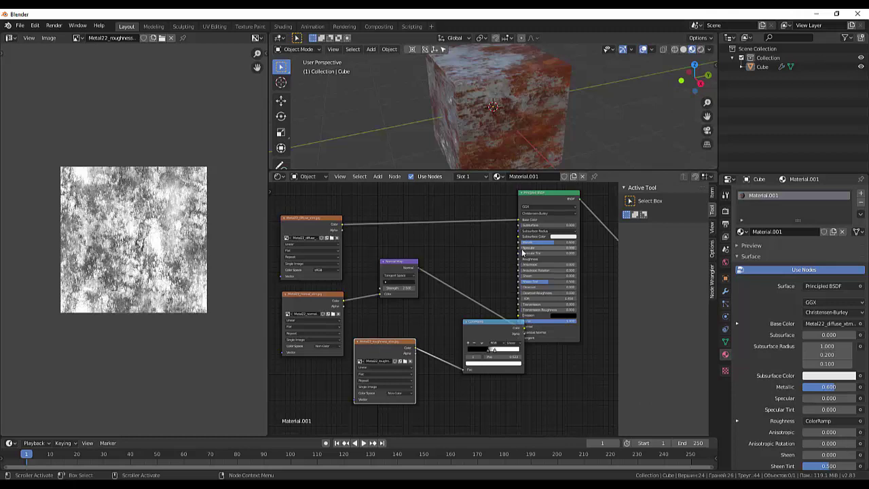
drag(536, 248, 550, 248)
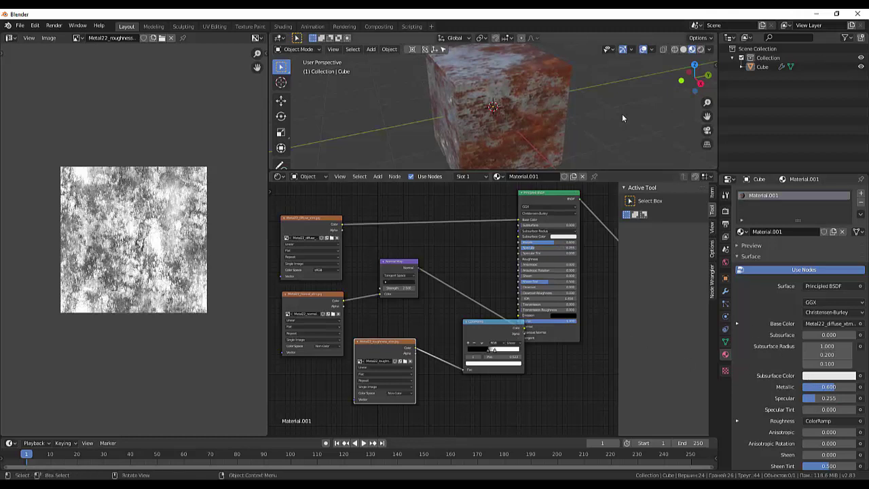
scroll(619, 117, down, 5)
scroll(617, 123, up, 2)
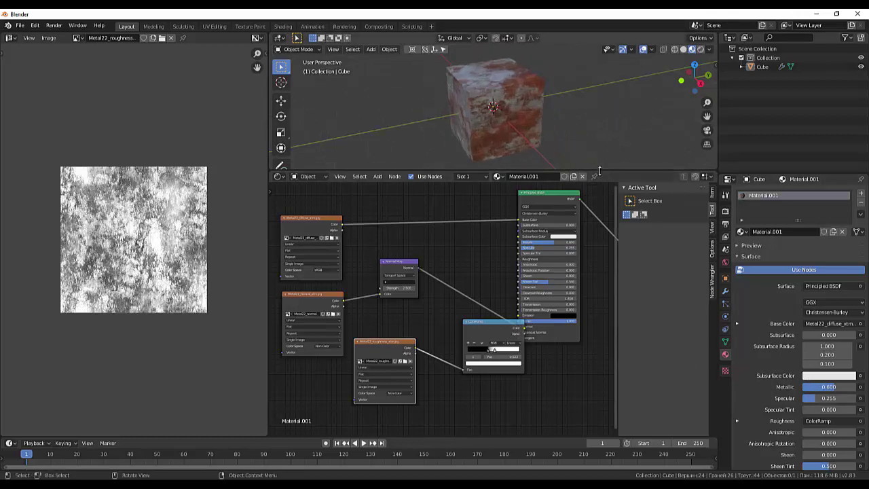
drag(601, 171, 679, 206)
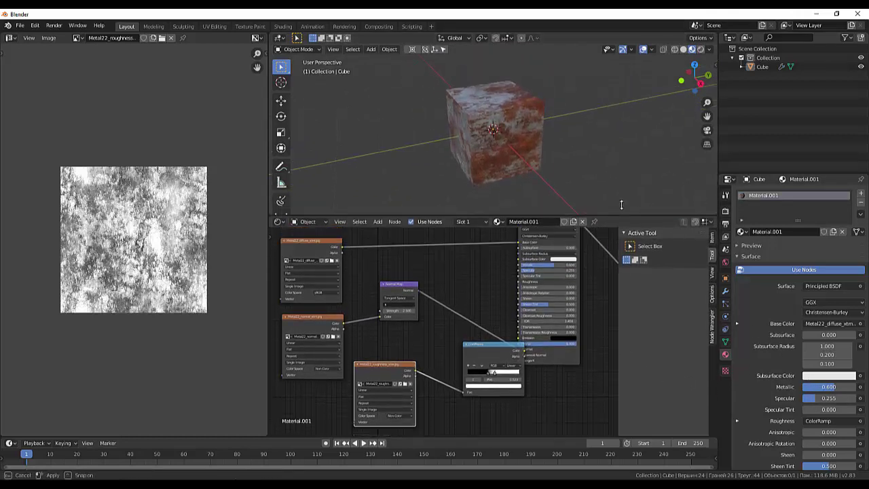
Hide the node sidebar, move the ColorRamp node up beside the Principled BSDF, and switch to Modeling
key(n)
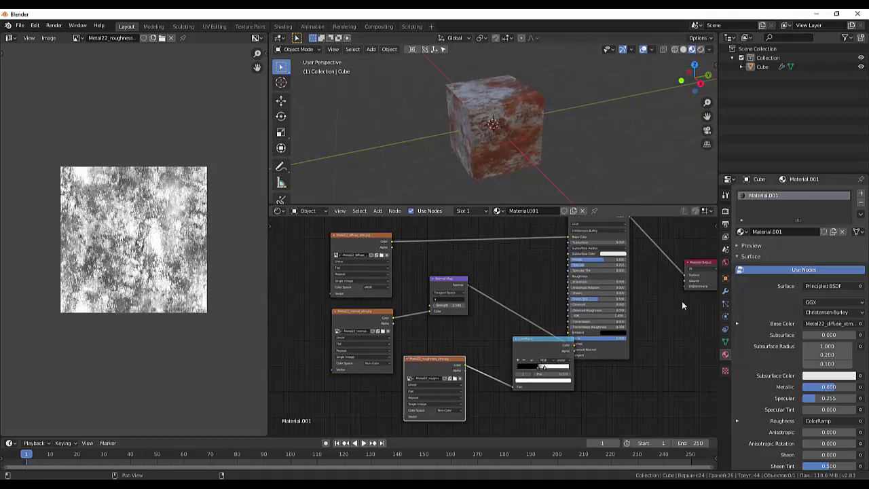
scroll(646, 272, up, 2)
scroll(645, 275, down, 1)
mouse_move(549, 343)
mouse_down()
mouse_move(536, 364)
mouse_move(517, 334)
mouse_up()
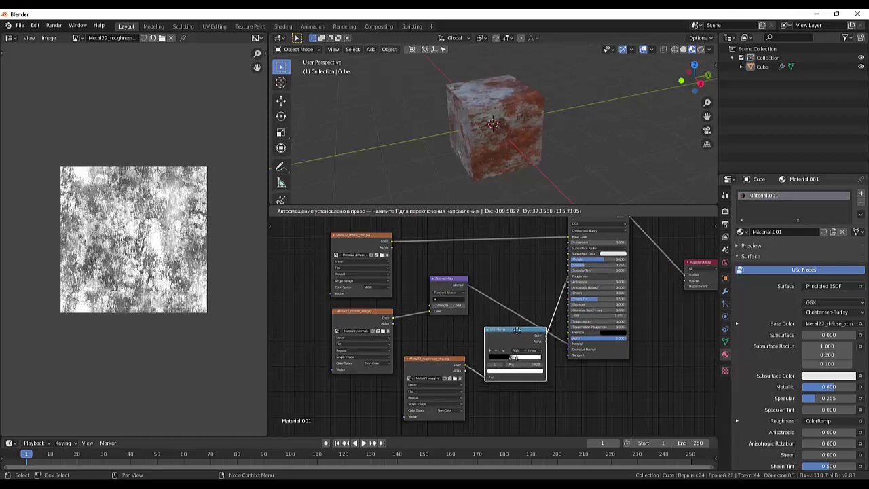
mouse_move(516, 334)
mouse_down()
mouse_move(527, 251)
mouse_move(529, 269)
mouse_up()
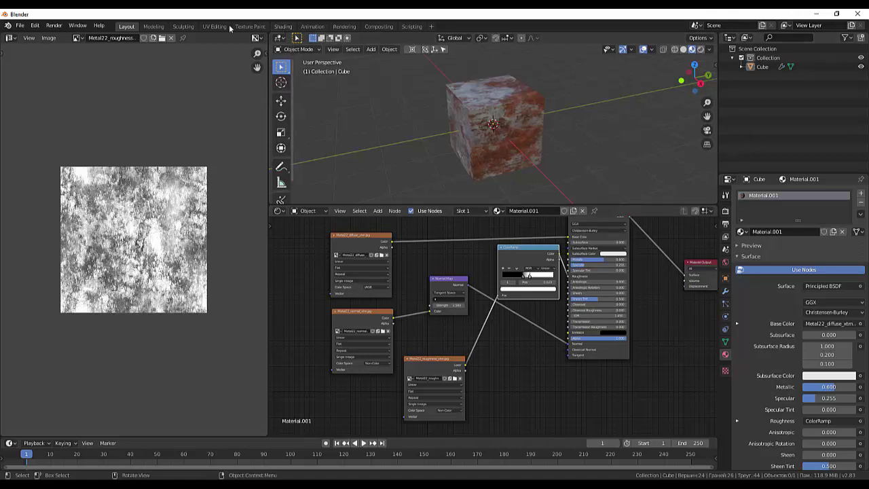
click(156, 28)
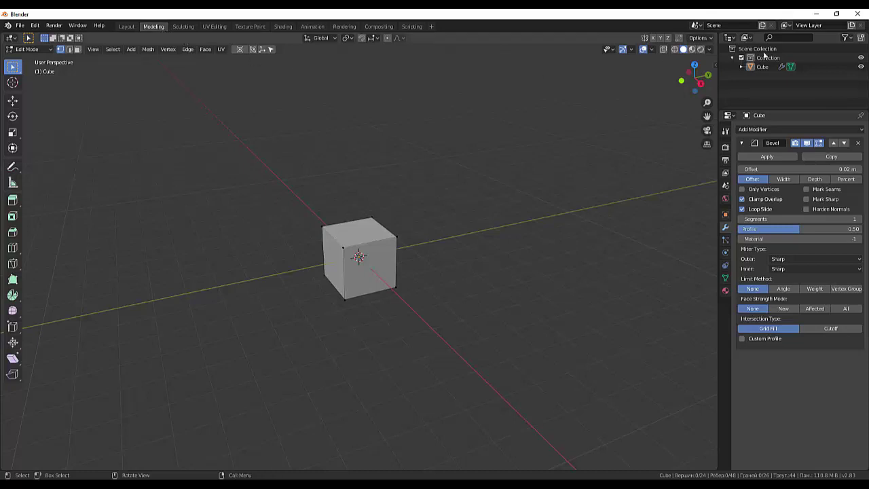
Switch the viewport to Rendered shading and orbit around the cube
click(698, 48)
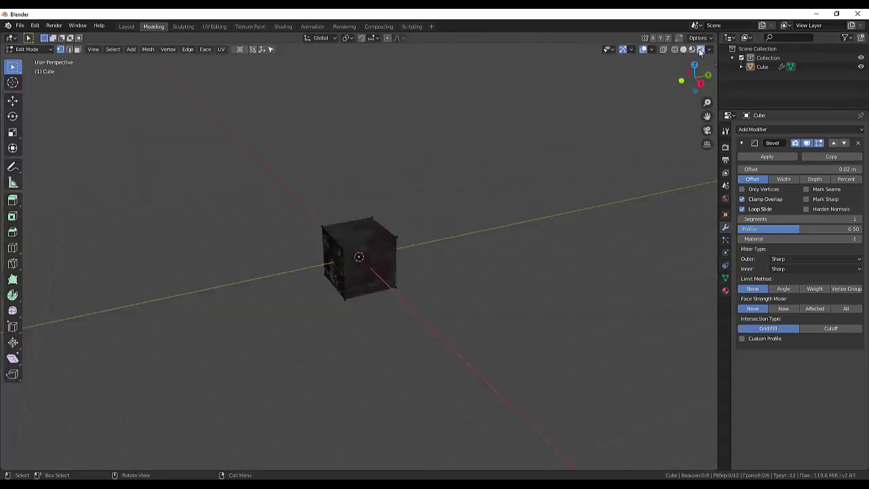
scroll(425, 259, up, 2)
scroll(363, 254, up, 2)
scroll(369, 248, down, 2)
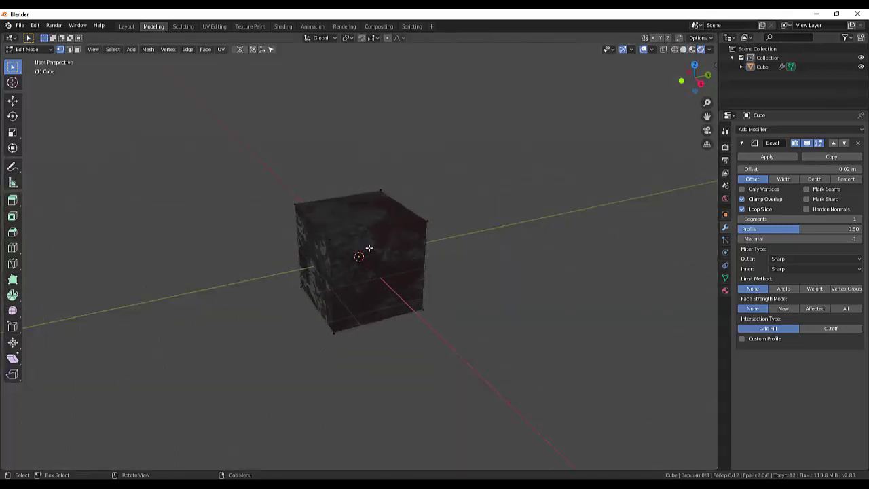
mouse_move(369, 248)
middle_down()
mouse_move(520, 194)
mouse_move(496, 207)
mouse_move(467, 204)
middle_up()
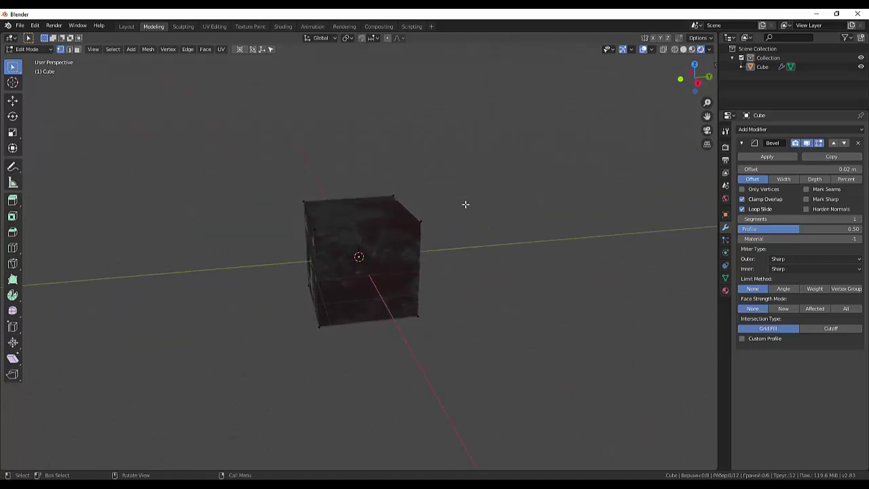
Add a plane to the mesh and scale it into a wide floor, then deselect all
key(shift+a)
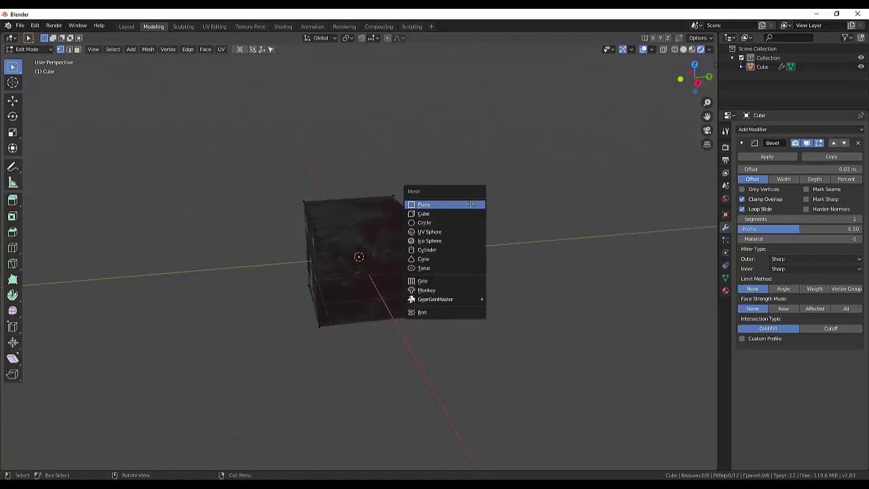
click(467, 203)
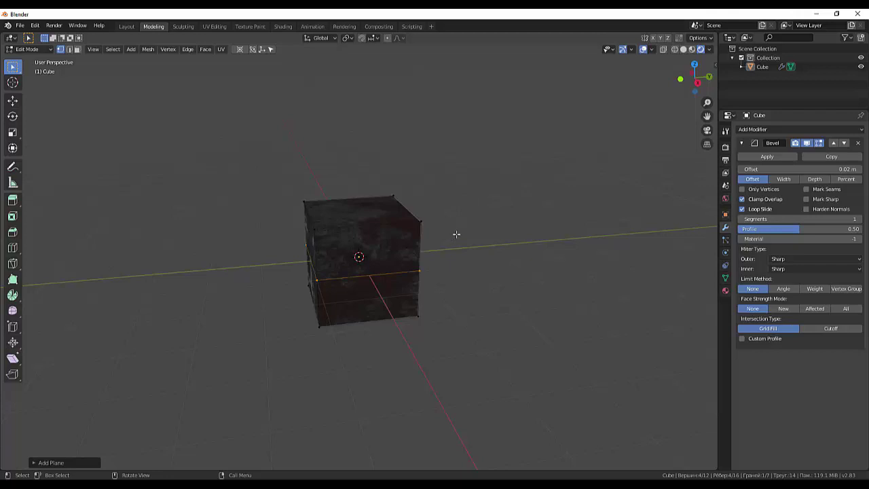
key(s)
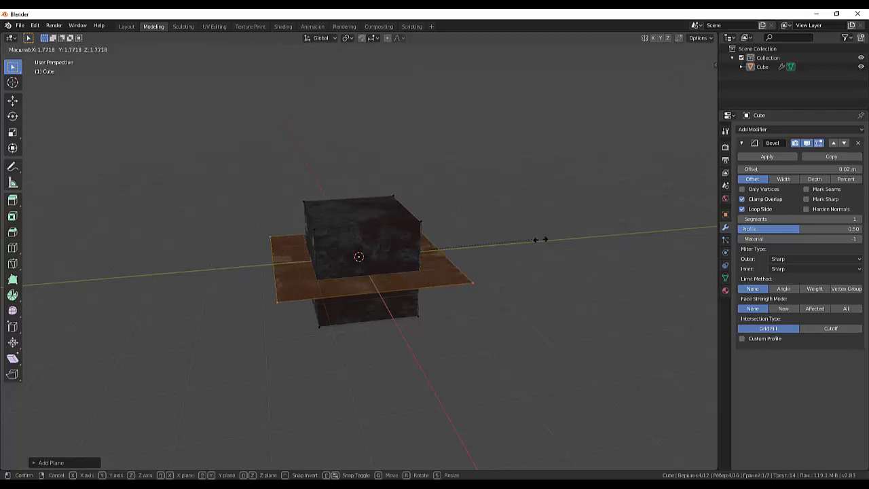
click(171, 258)
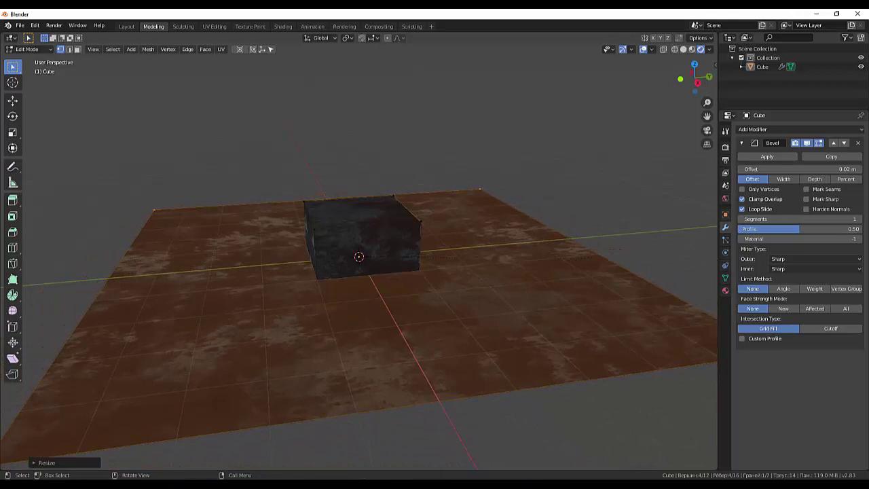
click(248, 355)
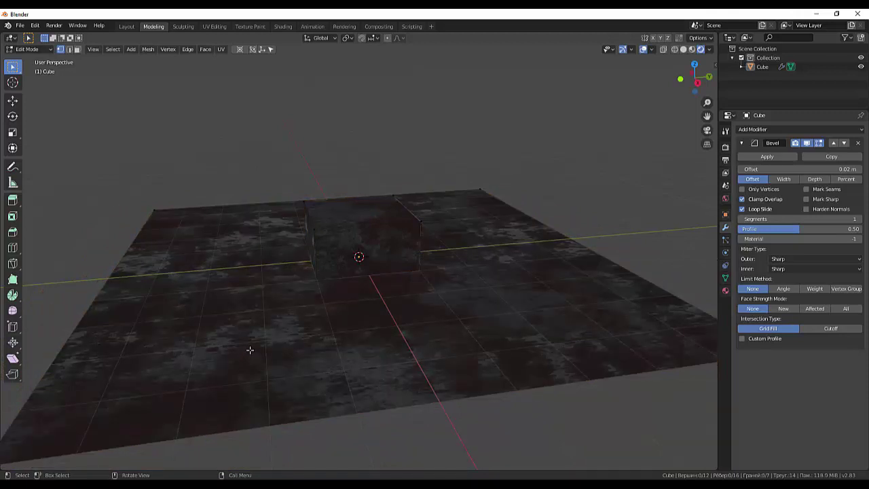
Return to Object Mode and show the object's material settings
click(26, 49)
click(29, 69)
click(27, 48)
click(26, 59)
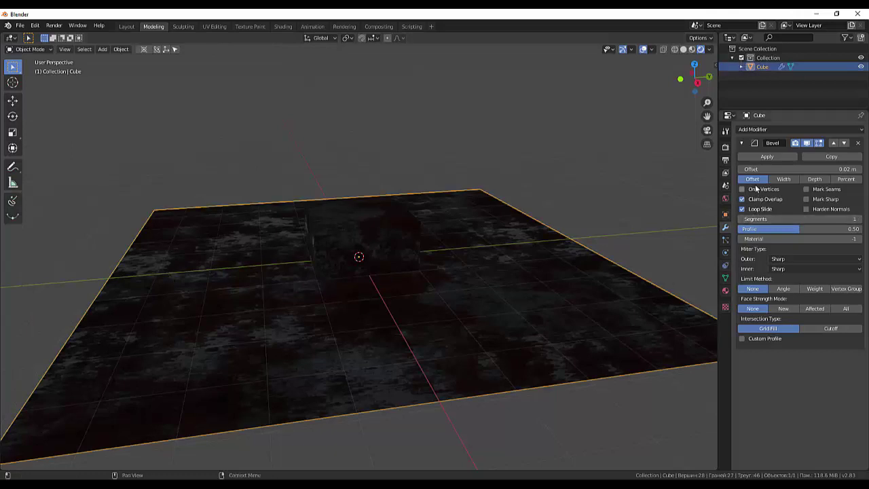
click(725, 290)
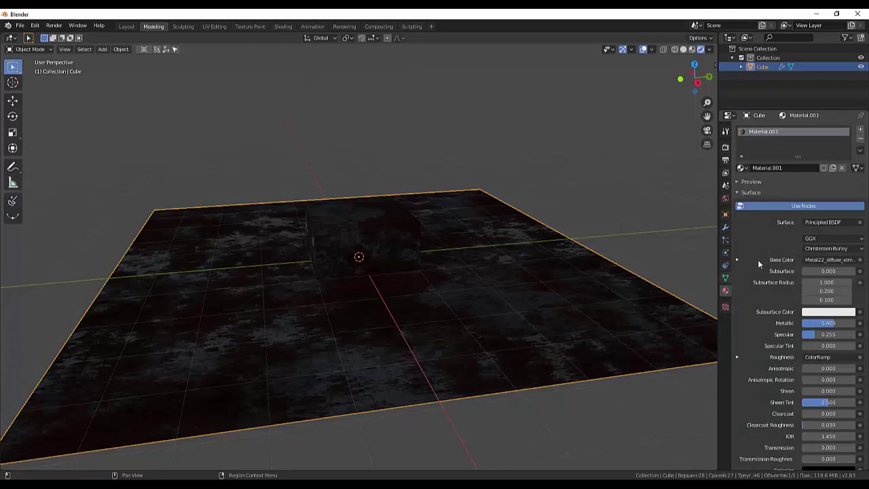
Try removing the material slot and deleting the object, undoing both
click(861, 140)
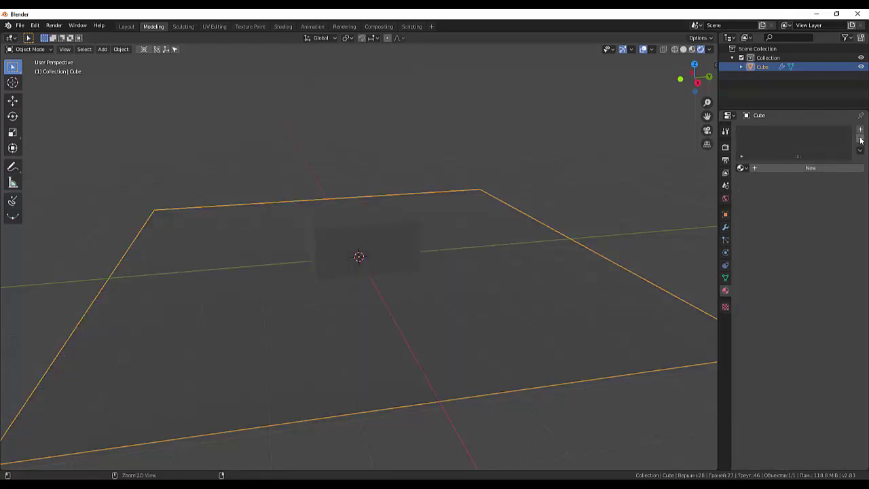
key(ctrl+z)
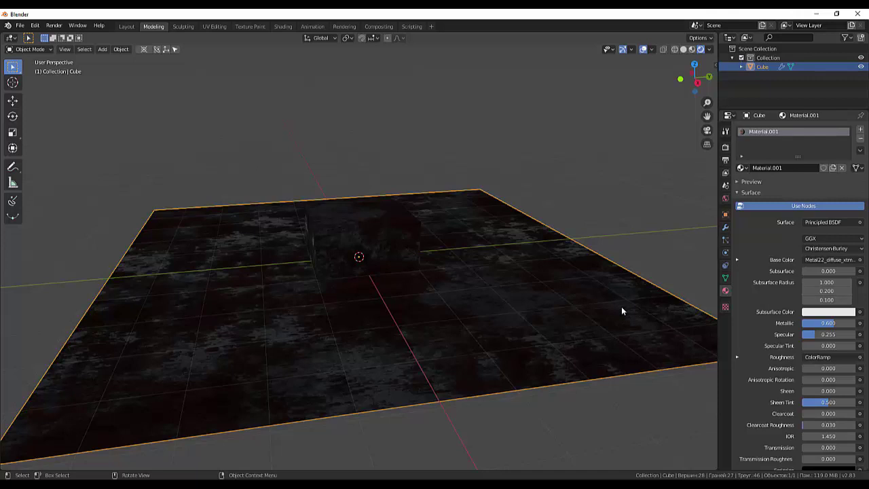
key(Delete)
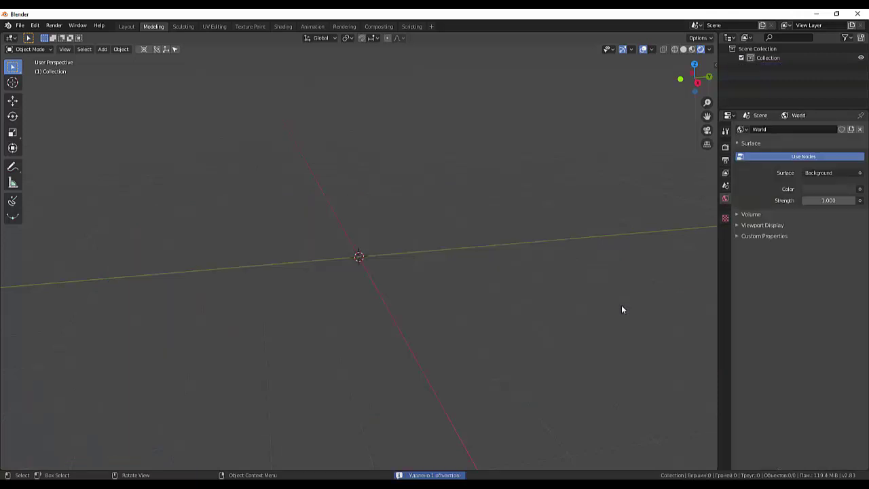
key(ctrl+z)
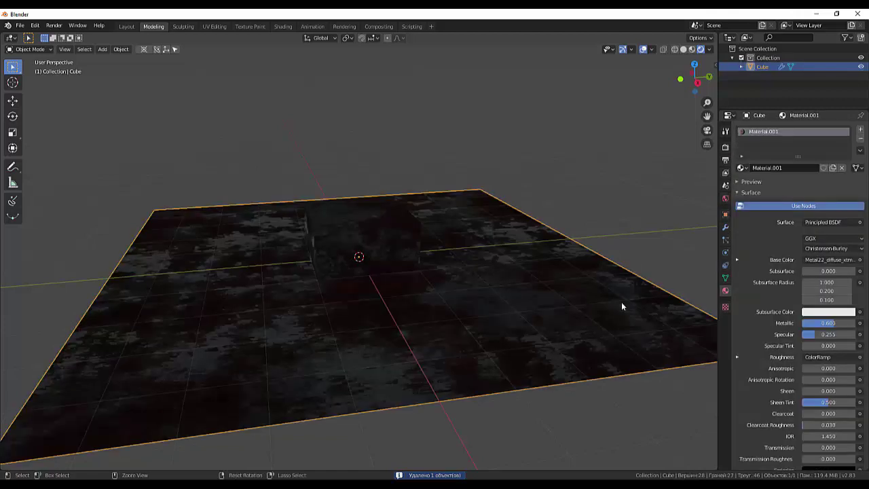
Select the textured object, remove the floor plane's vertices in Edit Mode, and return to Object Mode
click(29, 49)
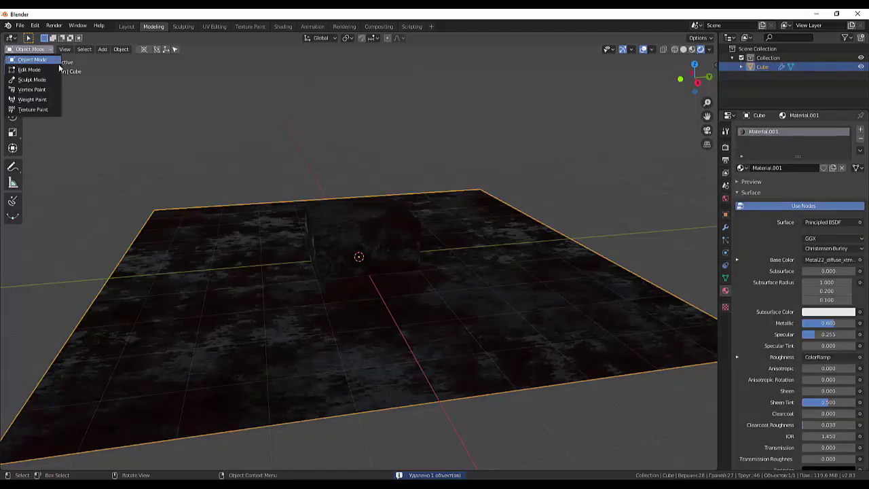
click(227, 95)
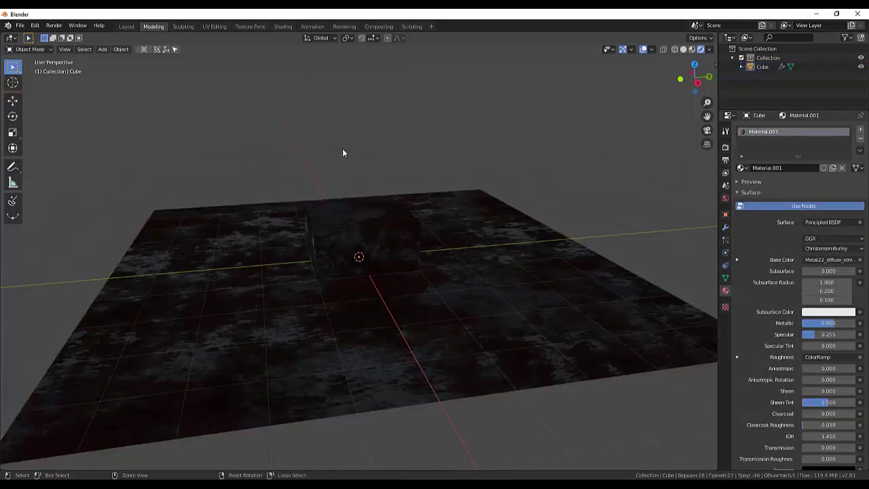
click(518, 345)
key(Tab)
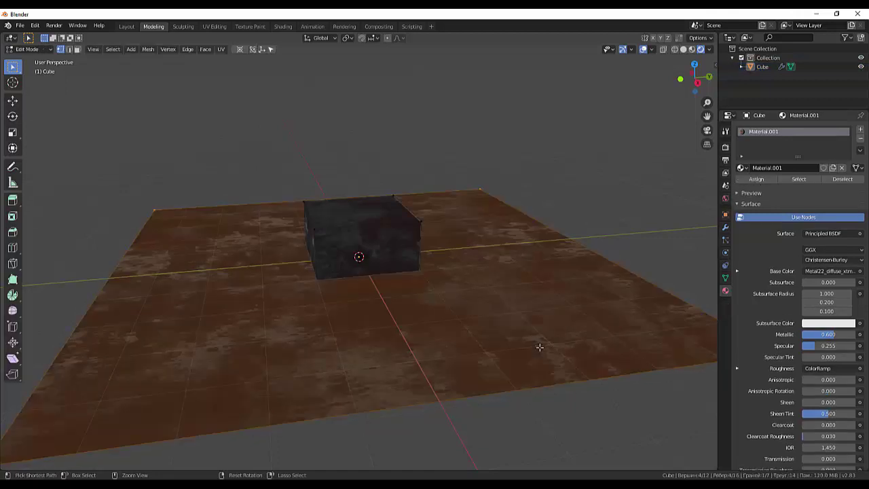
key(ctrl+z)
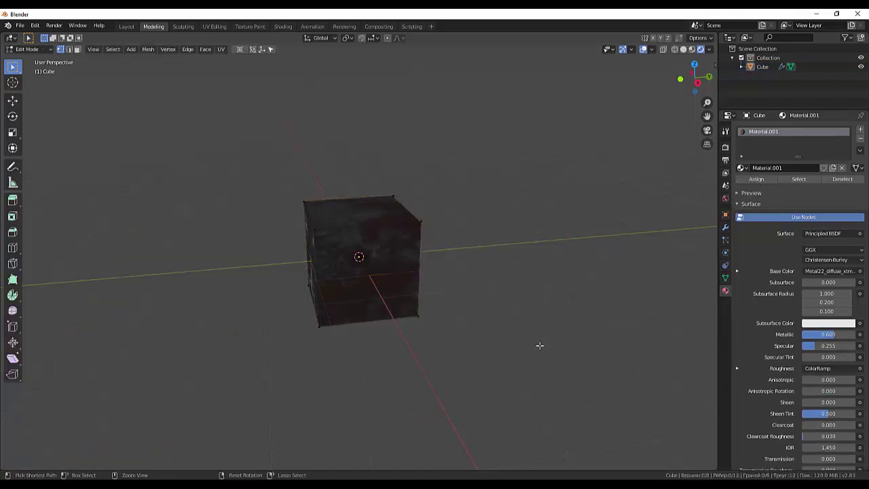
click(31, 49)
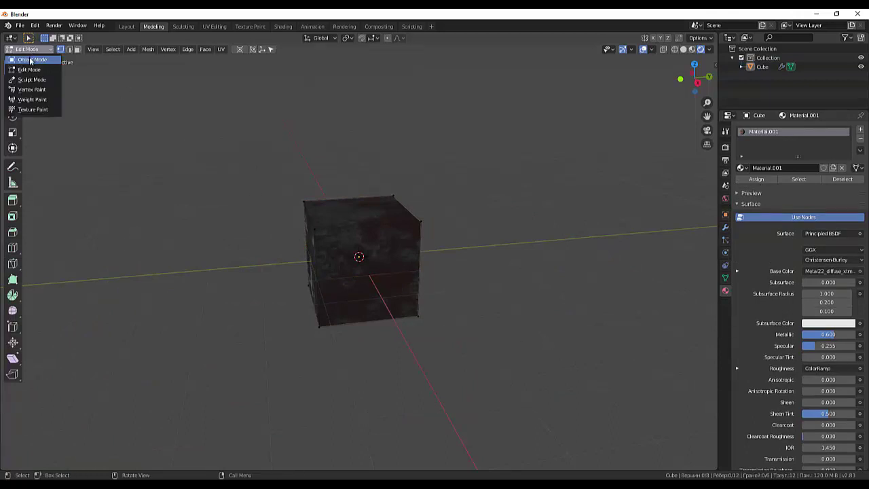
click(58, 59)
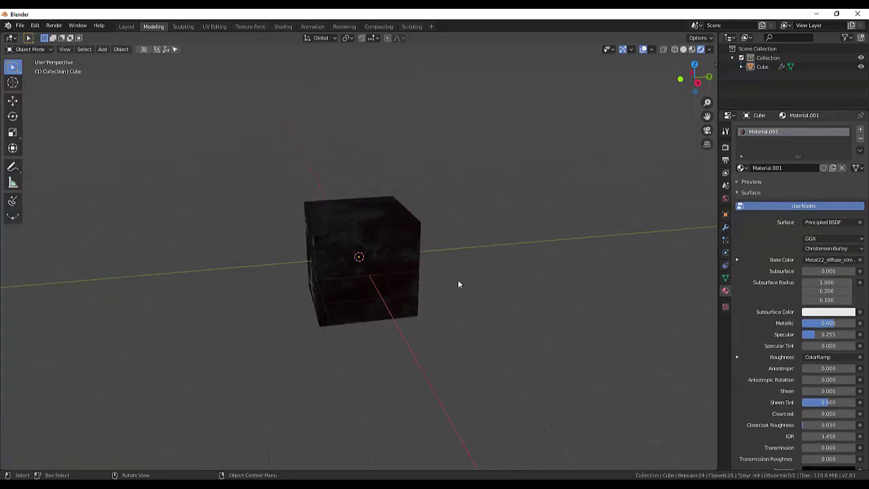
key(shift+a)
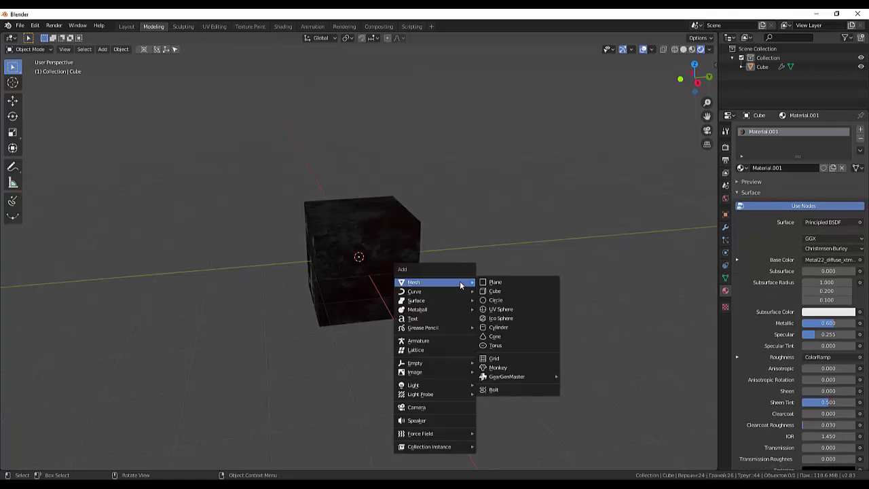
Add a separate Plane, scale it far beyond the cube, and move it down beneath it
click(492, 281)
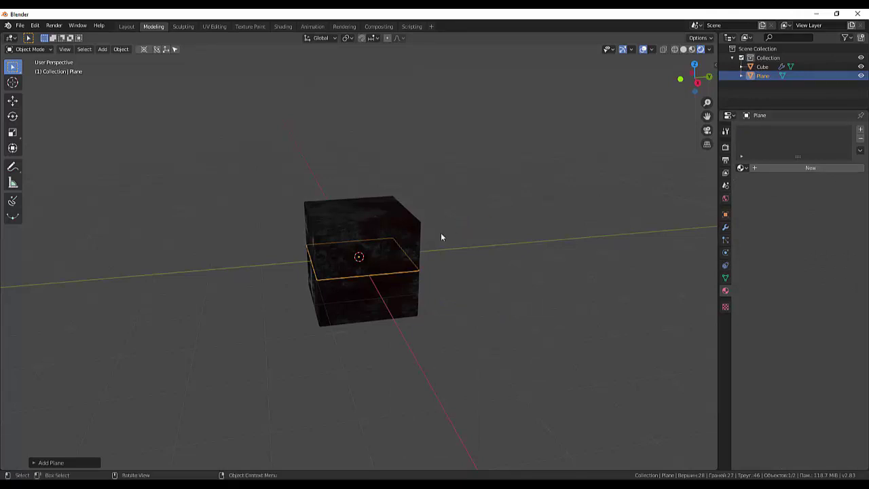
key(s)
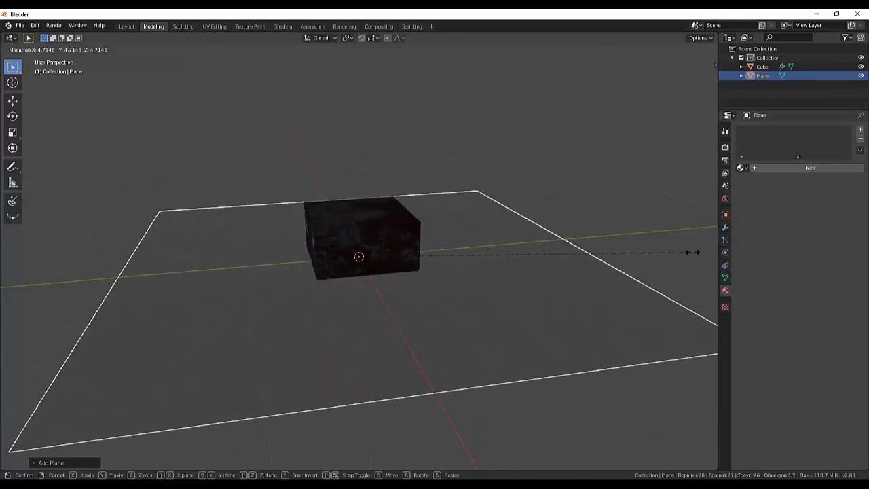
click(716, 255)
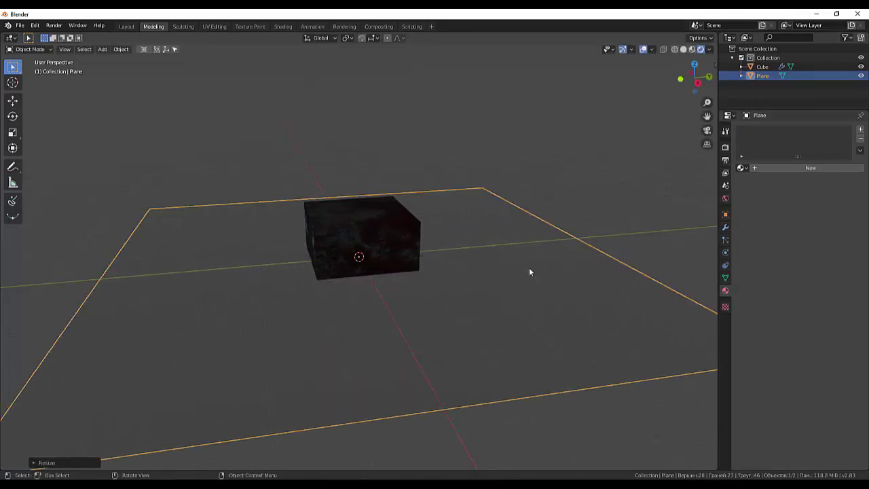
key(s)
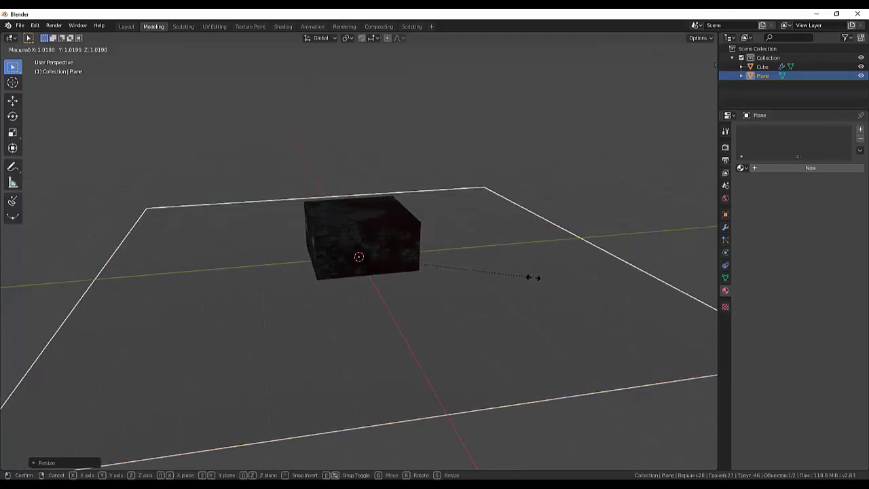
click(596, 293)
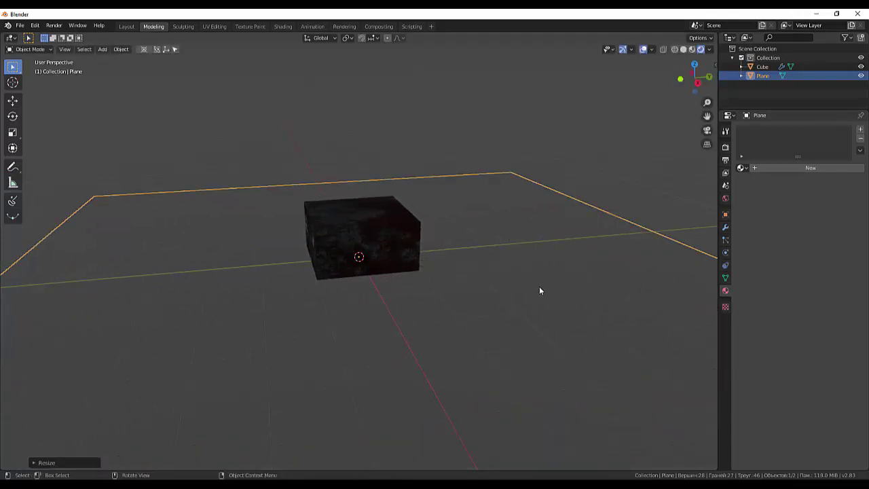
key(g)
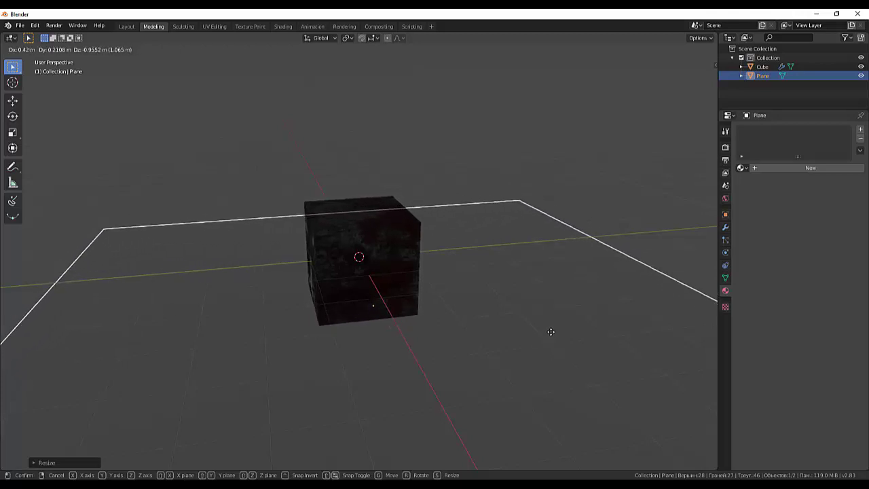
click(551, 333)
key(shift+a)
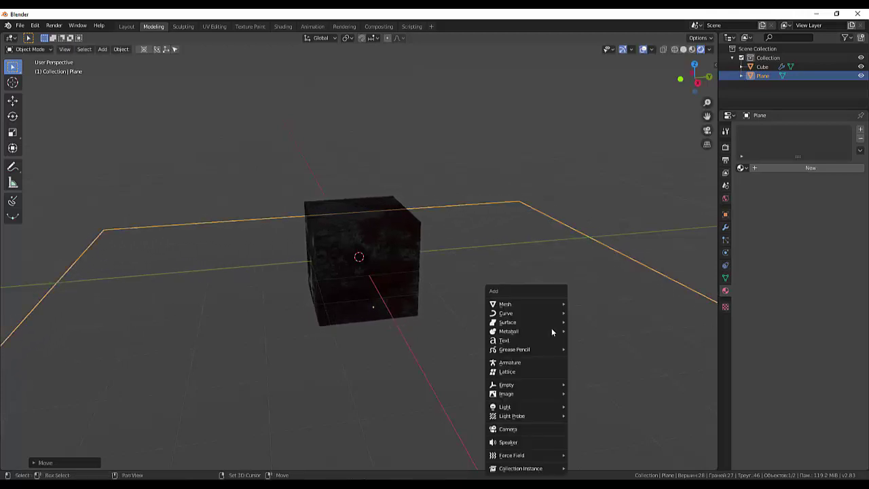
Add a camera, enable Lock Camera to View in the sidebar's View tab, and look through it
click(509, 430)
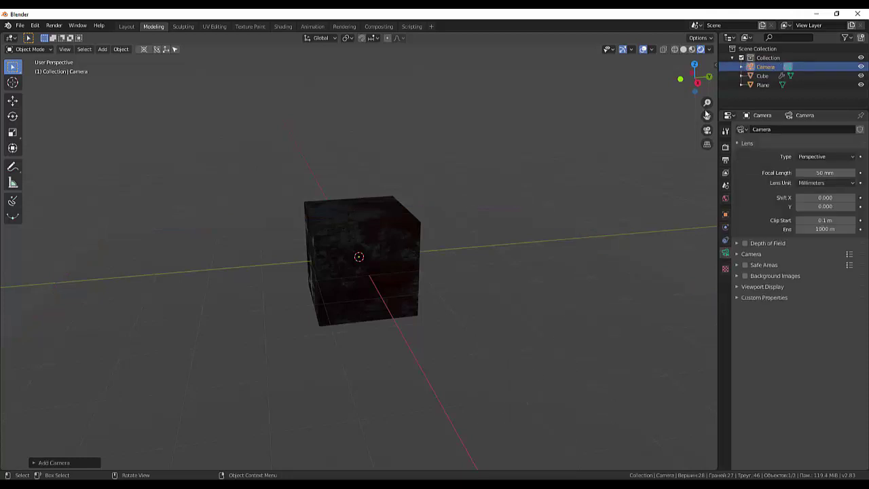
click(717, 66)
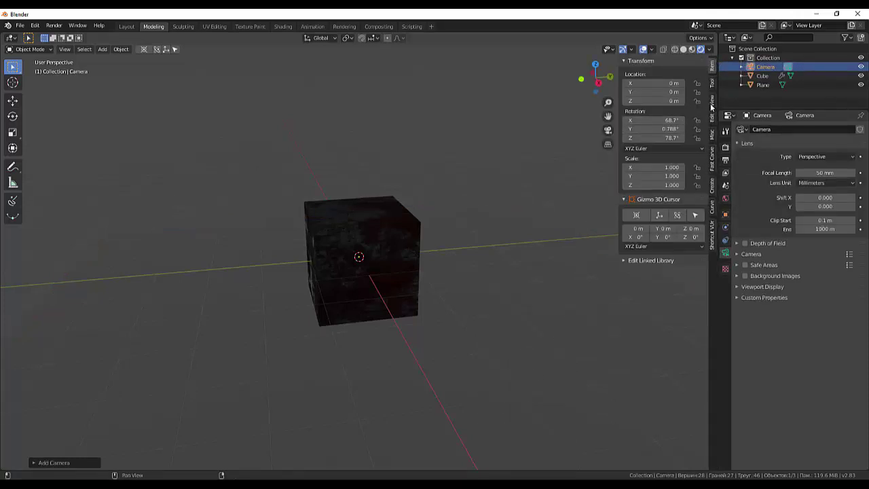
click(711, 106)
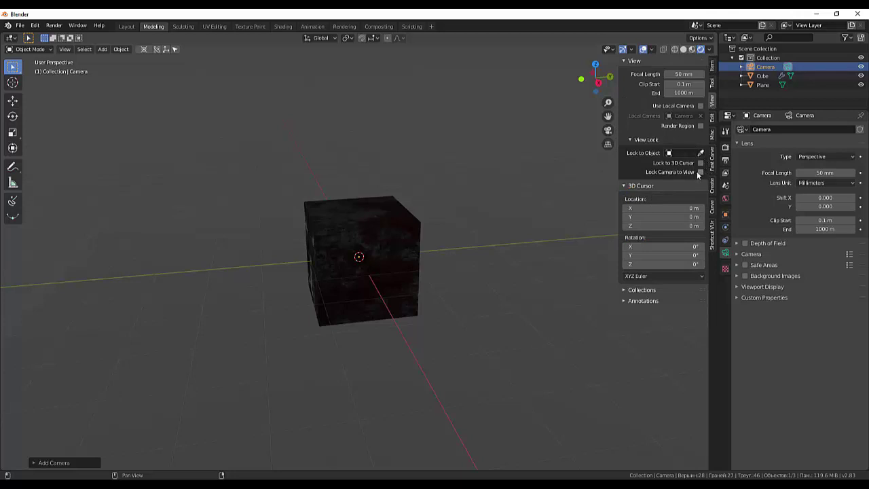
click(698, 172)
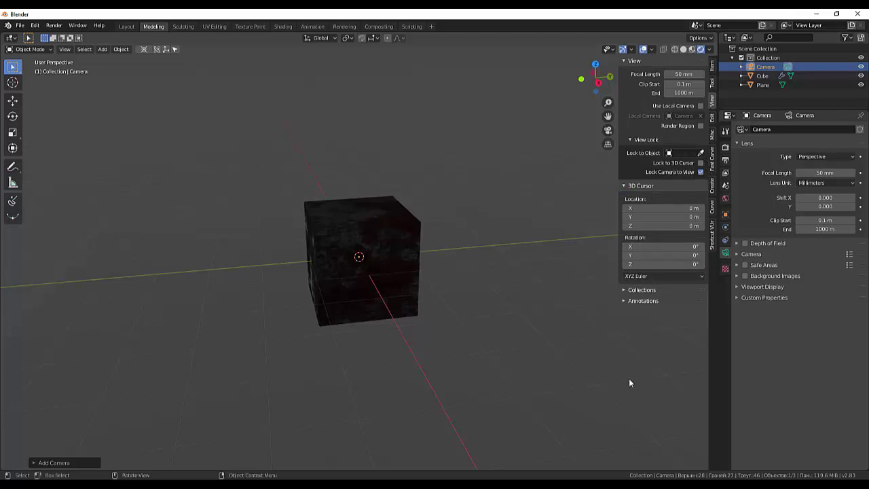
key(KP_0)
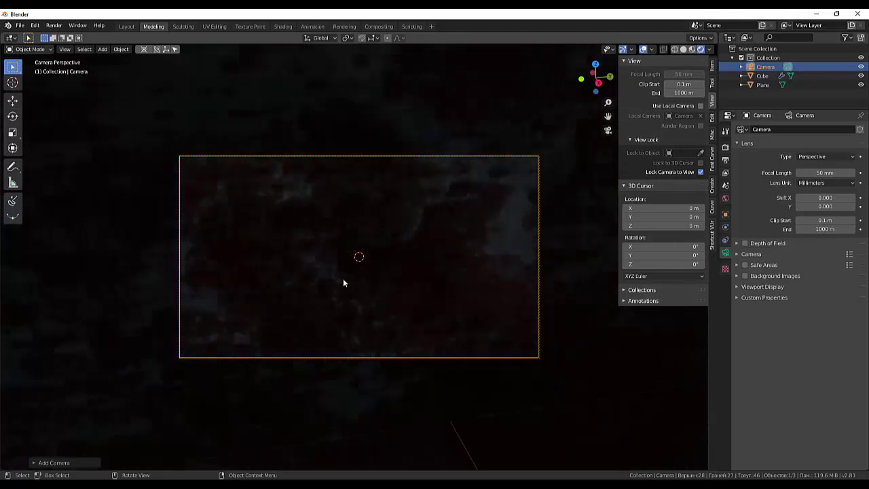
Zoom and orbit the locked camera to frame the cube, then select the floor plane
scroll(341, 276, down, 5)
scroll(341, 280, up, 1)
scroll(341, 280, up, 1)
scroll(341, 280, down, 2)
scroll(341, 279, up, 2)
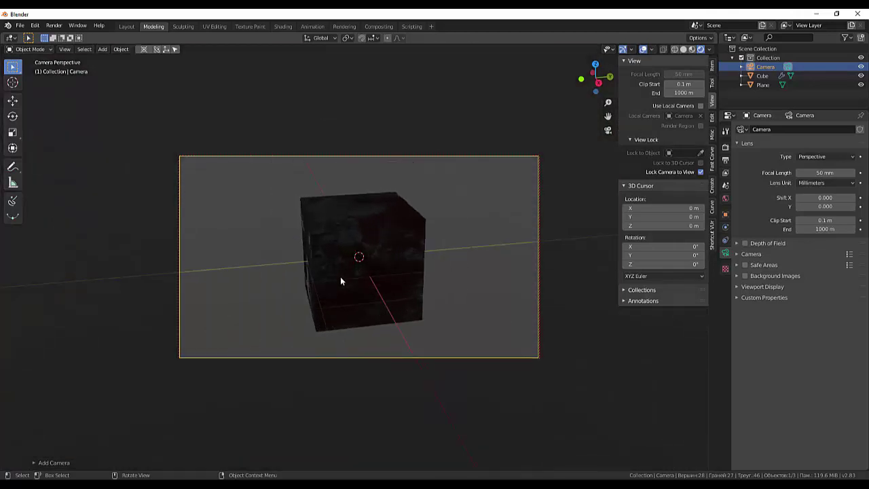
scroll(341, 279, down, 1)
middle_drag(372, 275, 392, 263)
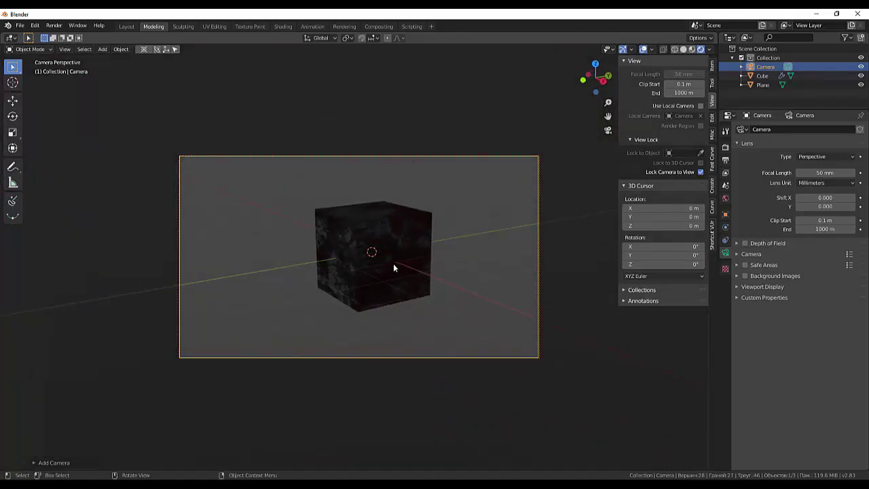
scroll(388, 266, down, 2)
scroll(388, 265, up, 2)
scroll(389, 266, down, 2)
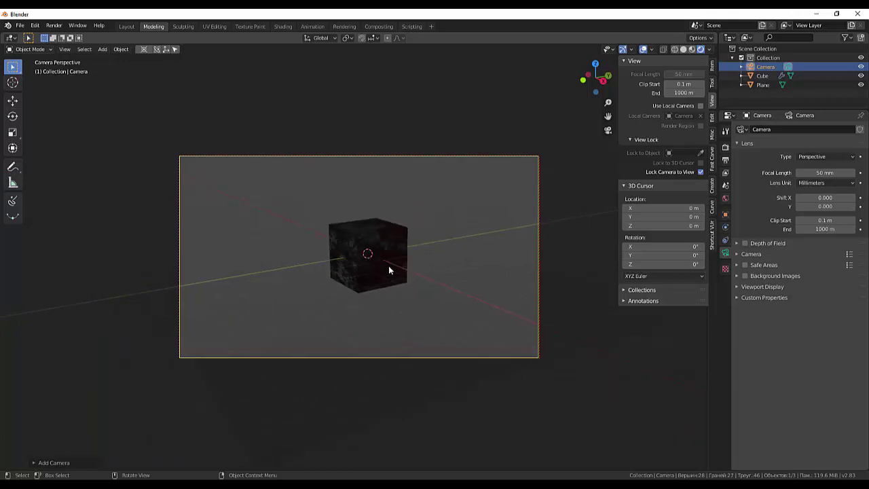
click(754, 85)
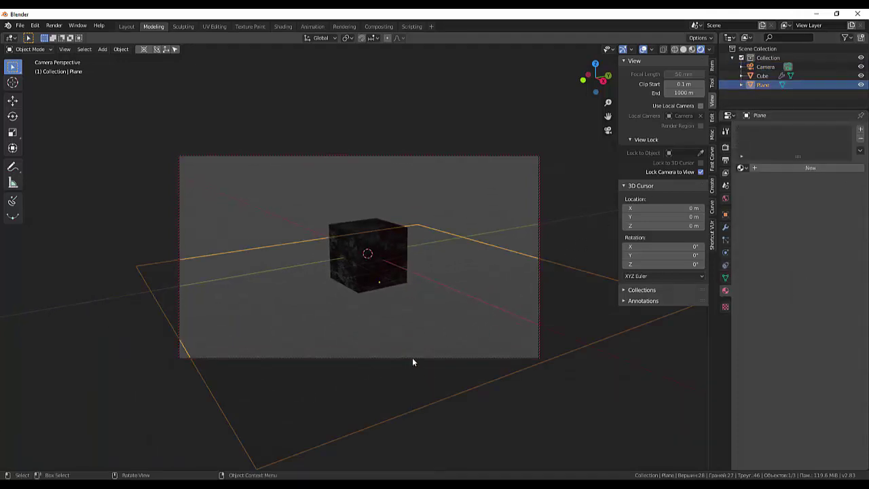
Reposition the floor plane twice and enlarge it to extend past the camera frame
mouse_move(425, 324)
middle_down()
mouse_move(429, 332)
mouse_move(440, 308)
mouse_move(442, 327)
mouse_move(431, 315)
middle_up()
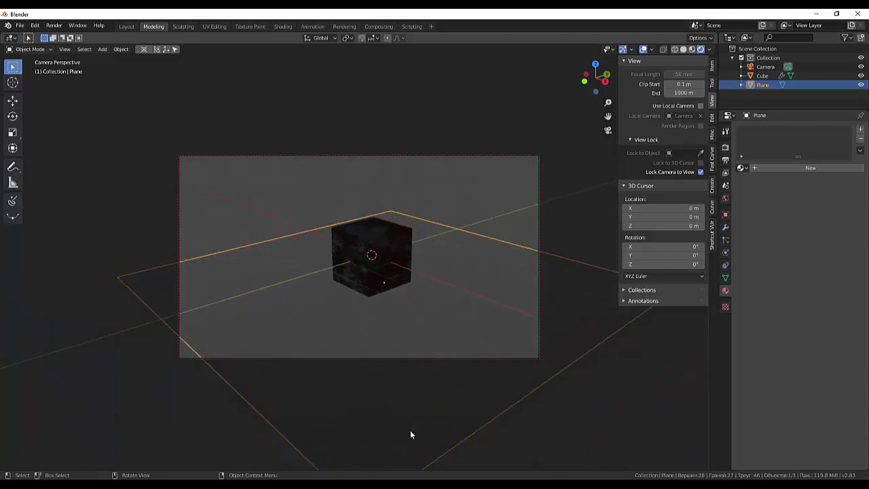
key(g)
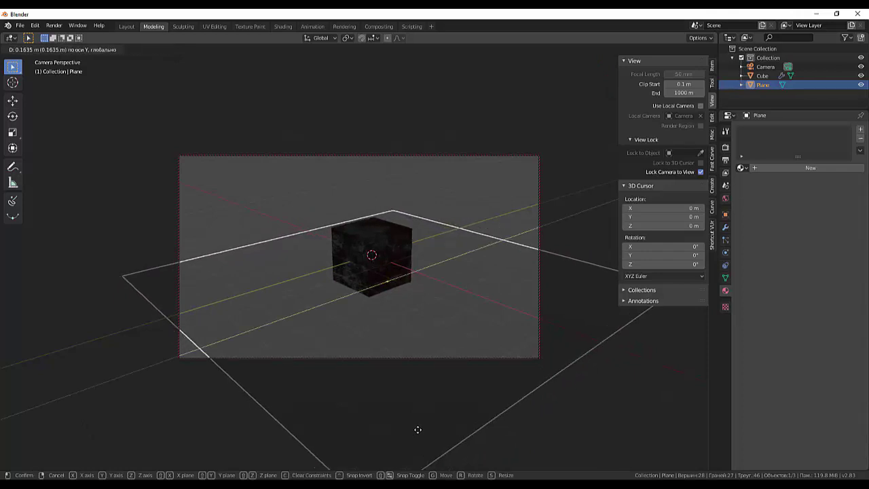
click(453, 383)
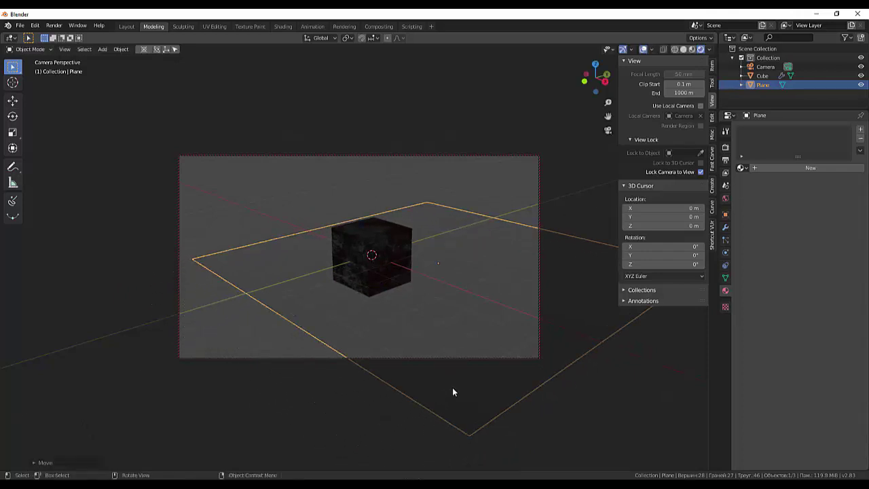
key(g)
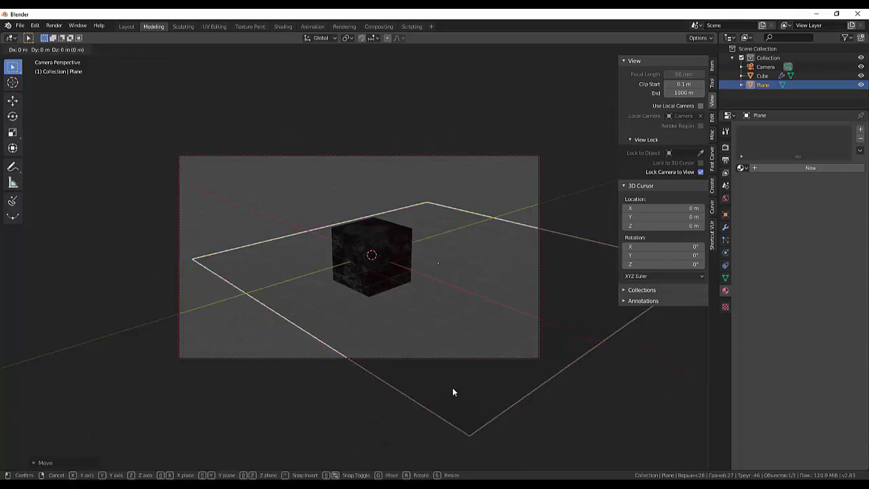
click(384, 379)
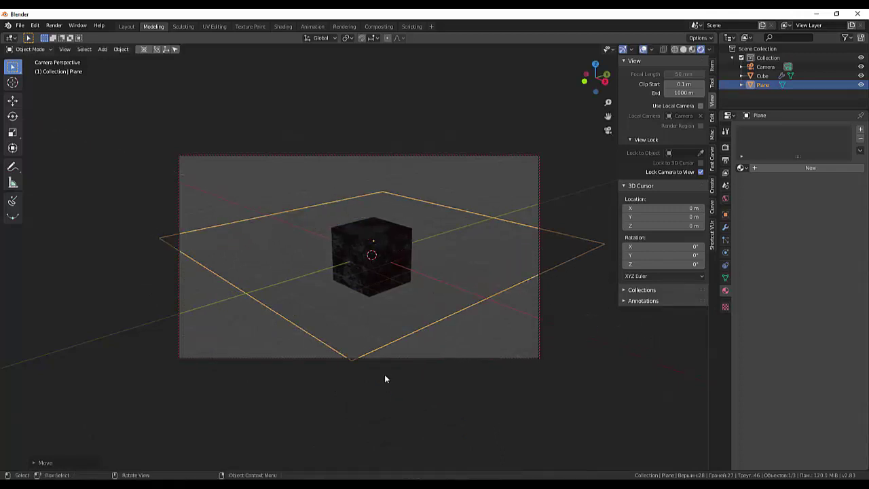
key(s)
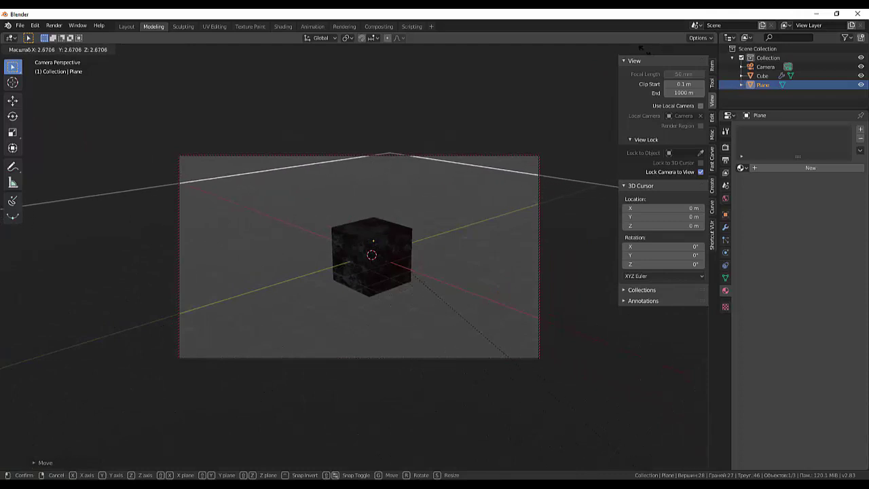
click(566, 451)
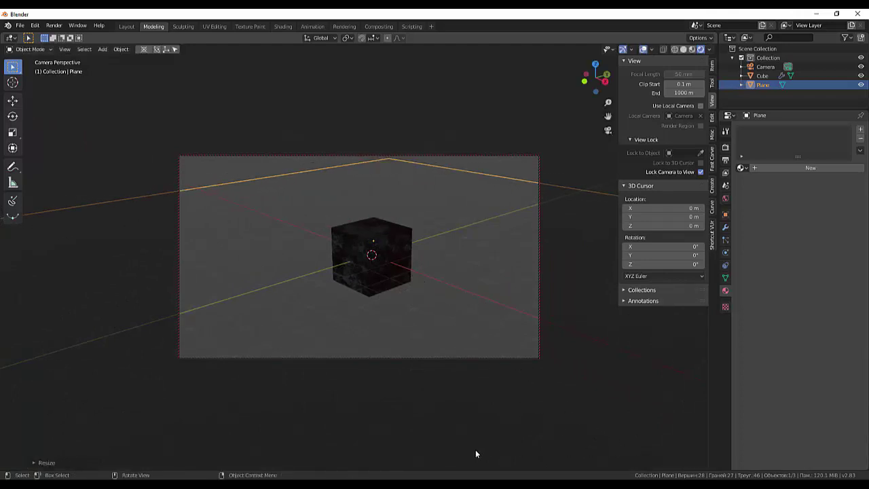
Check the scene from top view, then return to camera view and frame the cube closely
key(KP_7)
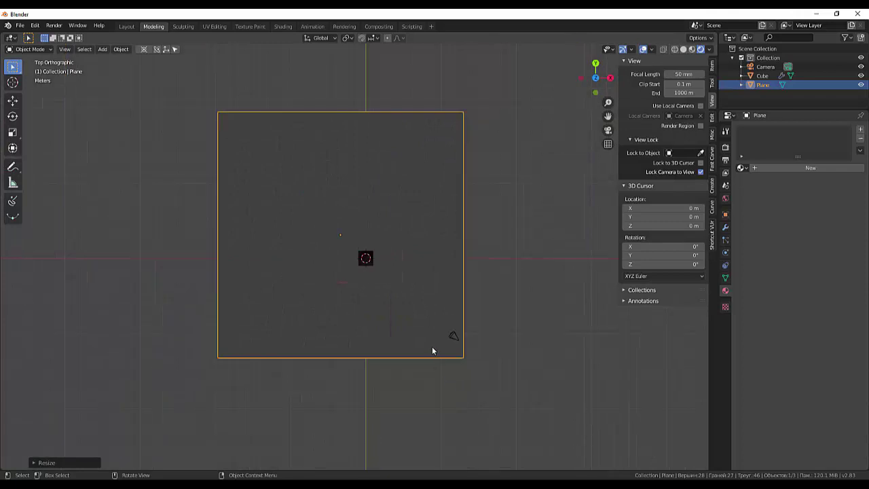
middle_drag(429, 345, 431, 343)
click(531, 394)
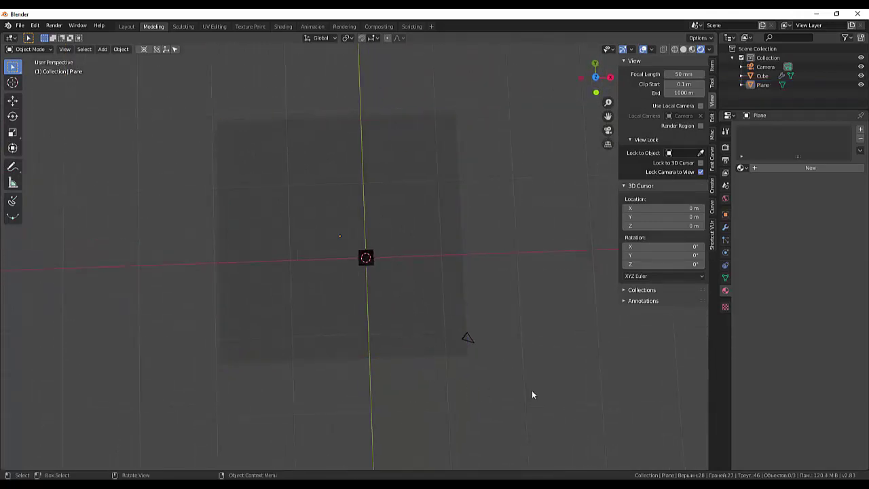
mouse_move(520, 389)
middle_down()
mouse_move(510, 306)
mouse_move(492, 308)
middle_up()
scroll(492, 308, up, 1)
key(KP_0)
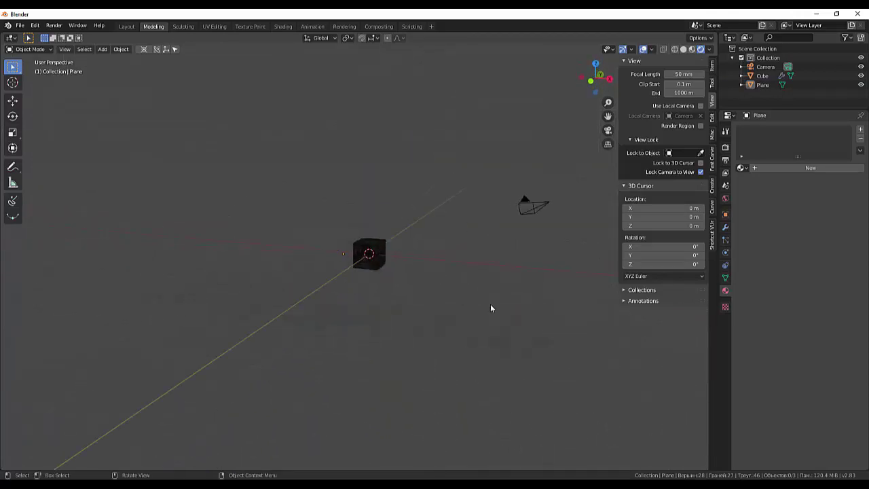
scroll(468, 313, up, 1)
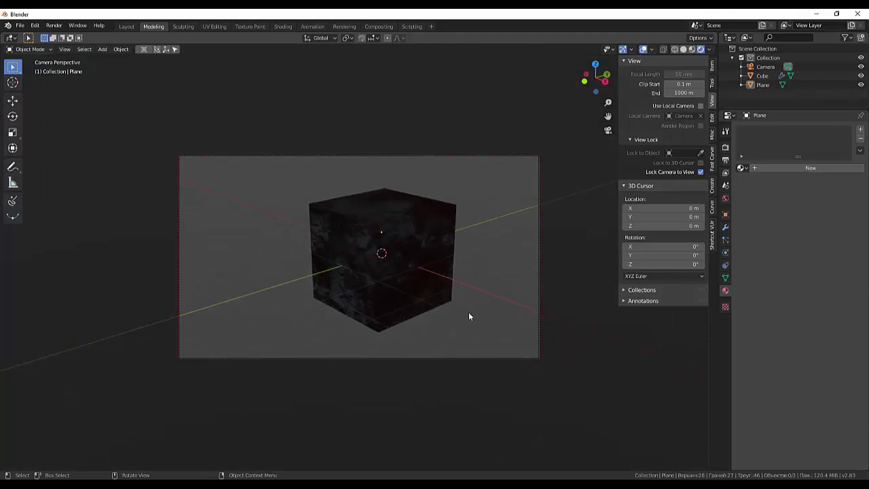
mouse_move(475, 302)
shift+middle_down()
mouse_move(456, 298)
mouse_move(470, 290)
shift+middle_up()
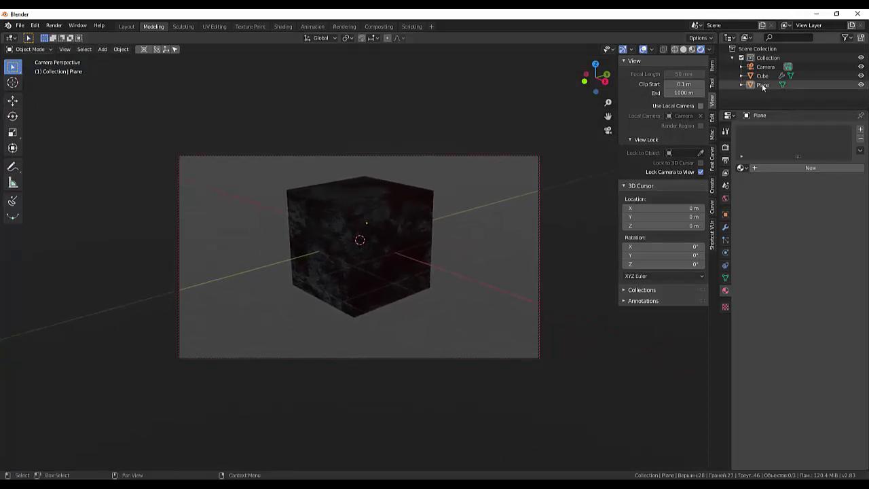
click(762, 85)
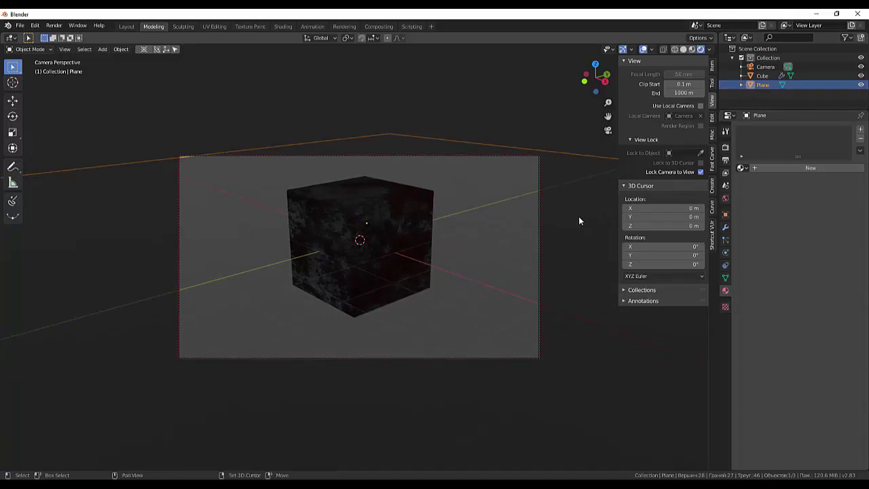
Add a Point light raised above the cube with 1 m radius and 764.9 W power
key(shift+a)
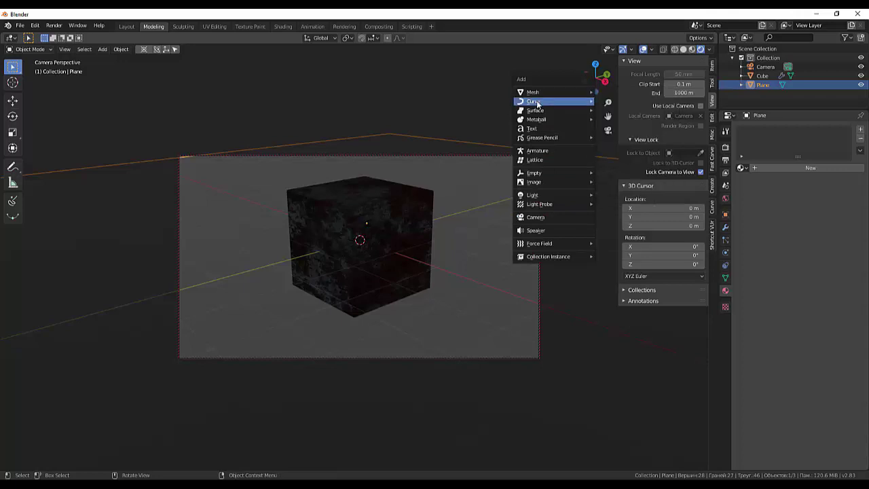
mouse_move(543, 195)
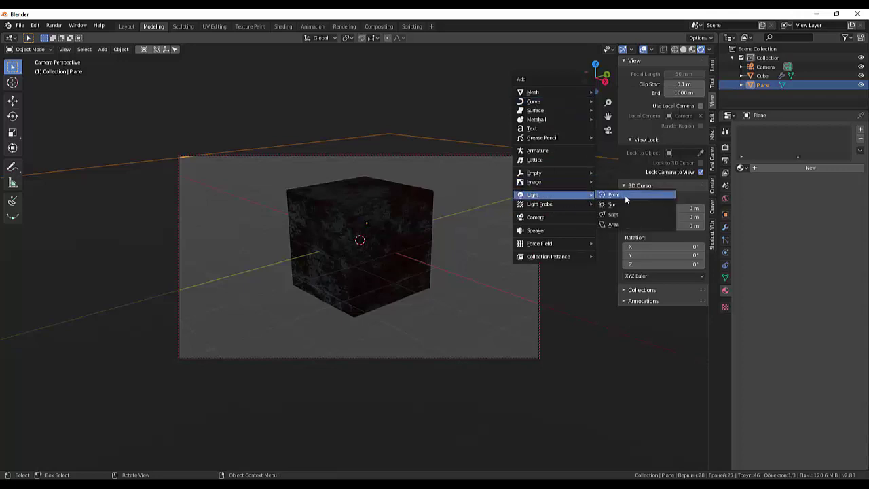
click(623, 196)
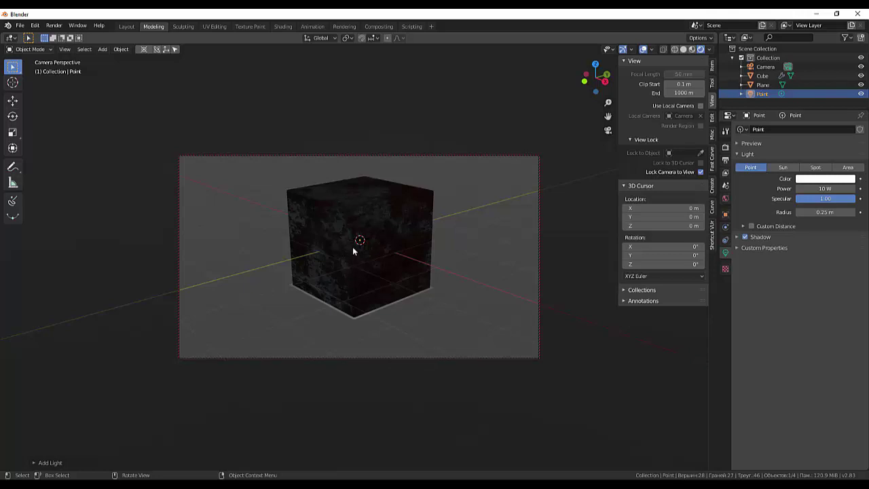
key(g)
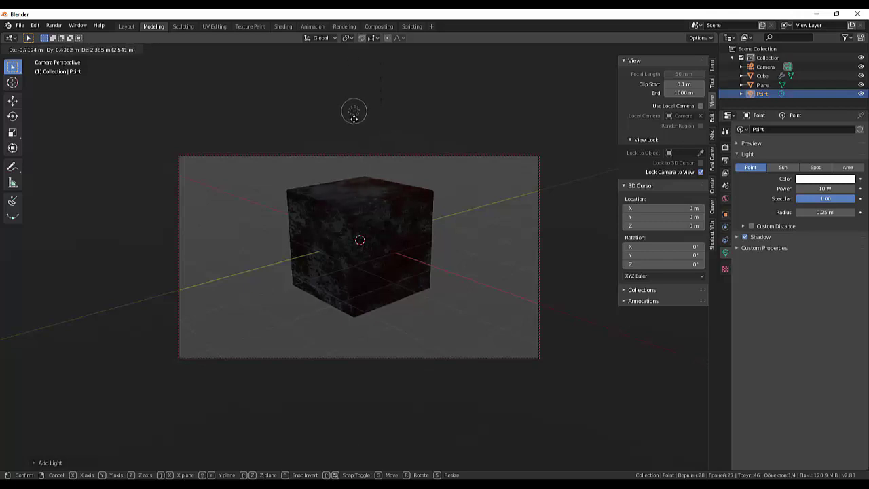
click(354, 115)
drag(832, 213, 849, 212)
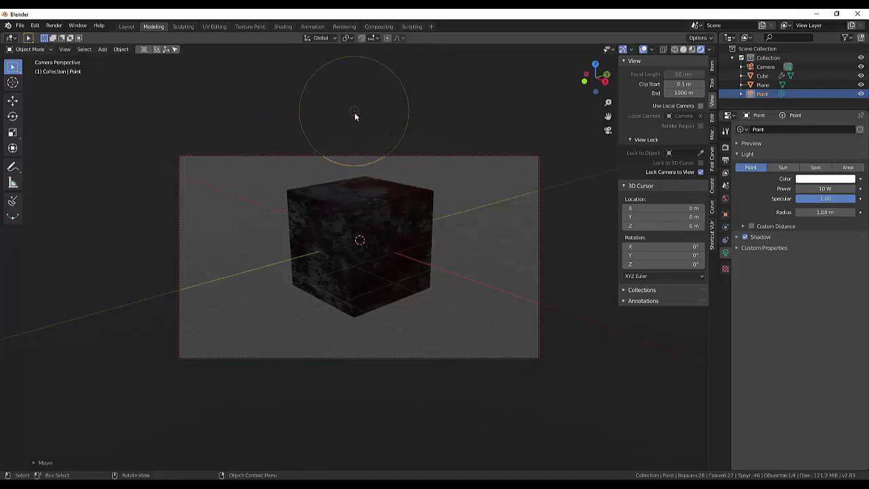
scroll(359, 112, down, 2)
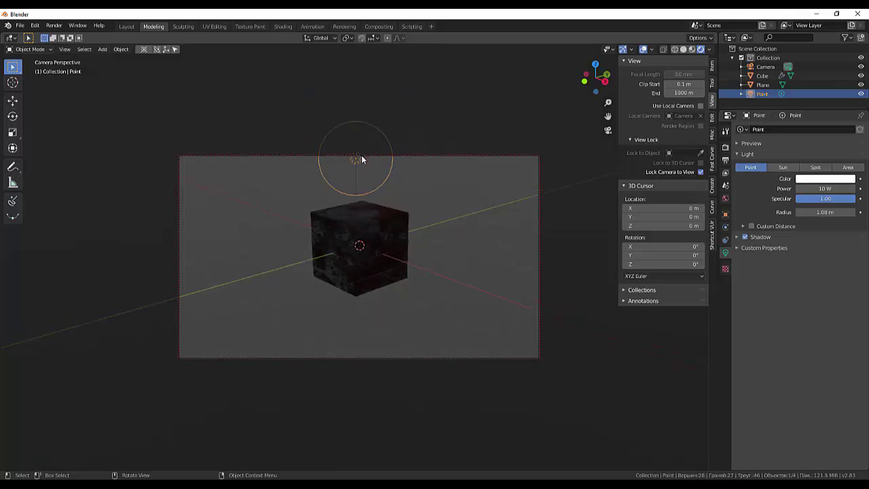
key(g)
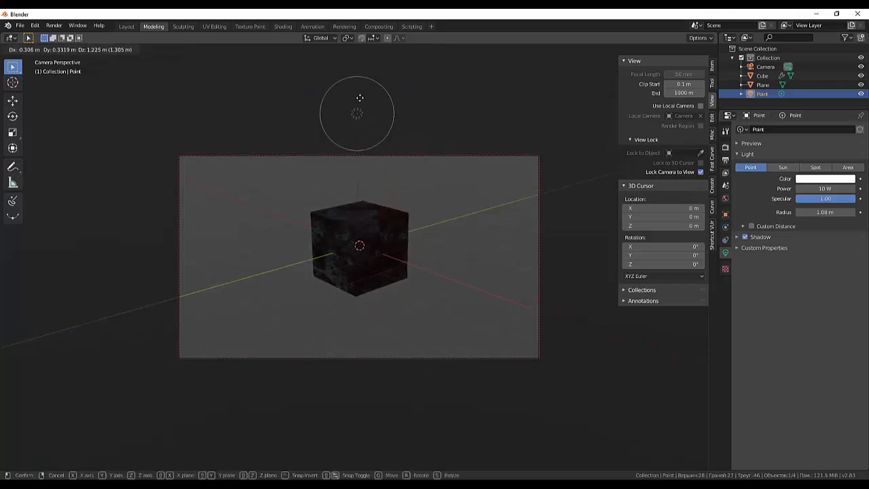
click(463, 110)
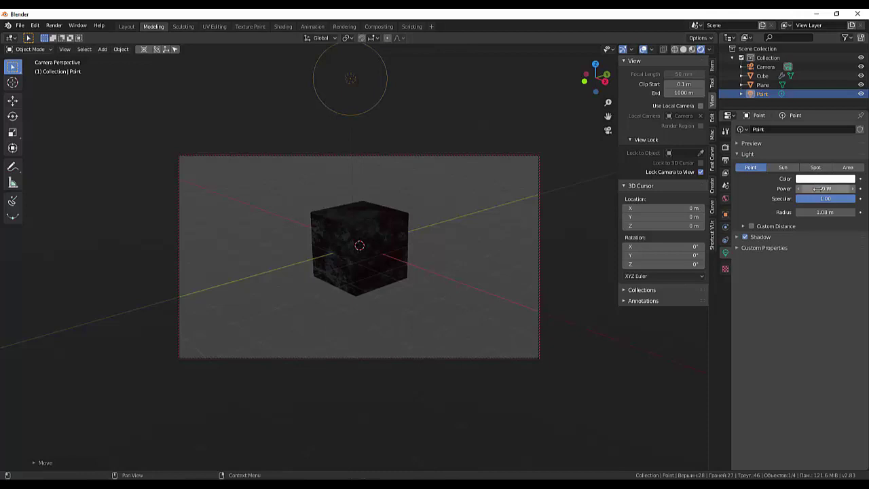
mouse_move(825, 188)
mouse_down()
mouse_move(858, 188)
mouse_move(845, 188)
mouse_up()
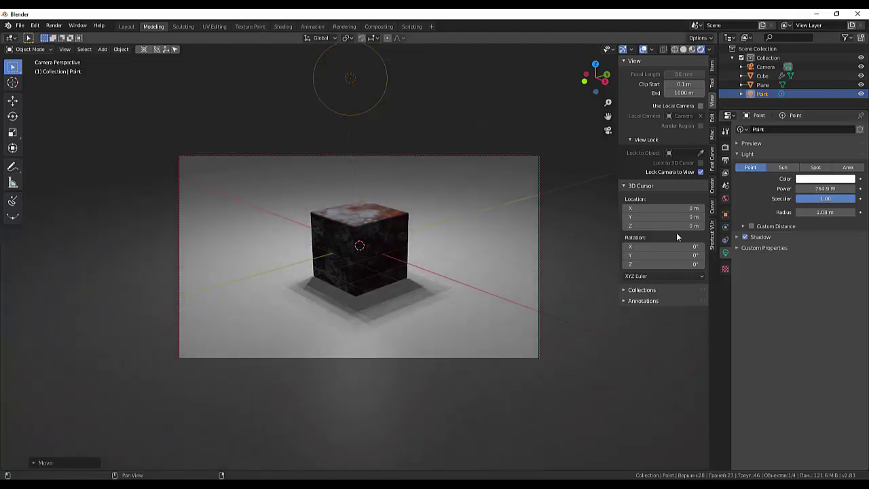
Select the cube and move it straight down along Z onto the floor plane
click(382, 272)
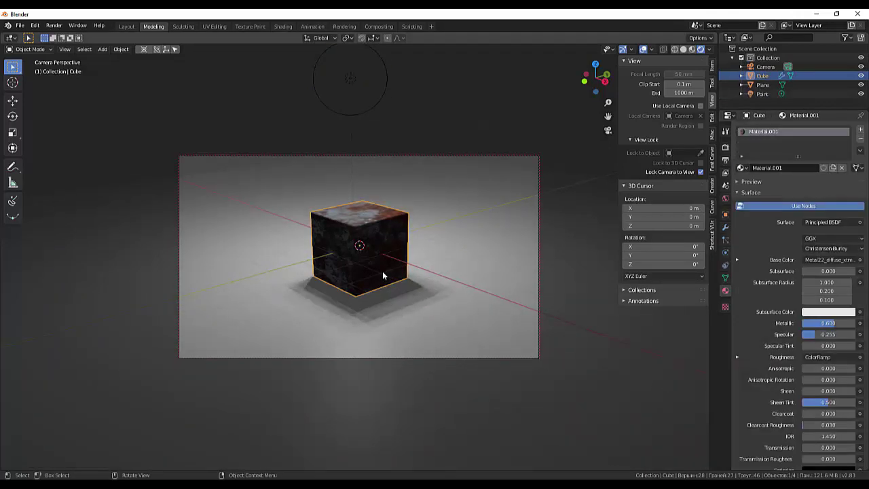
key(g)
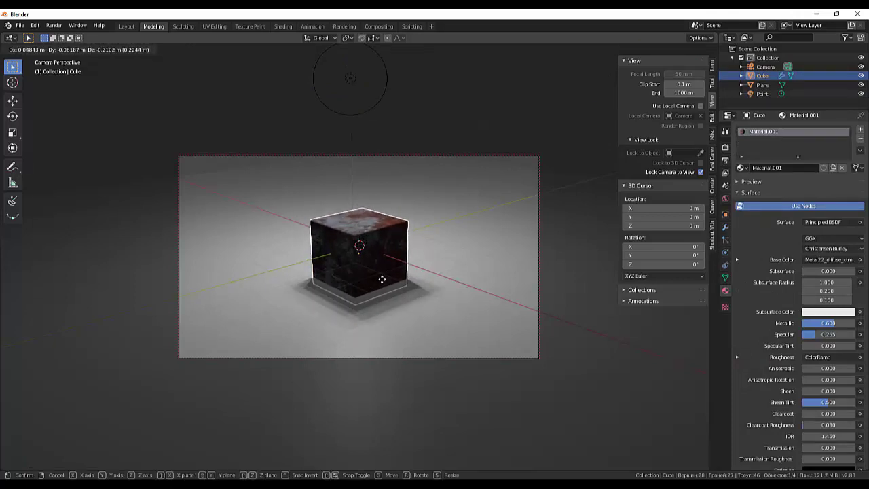
key(z)
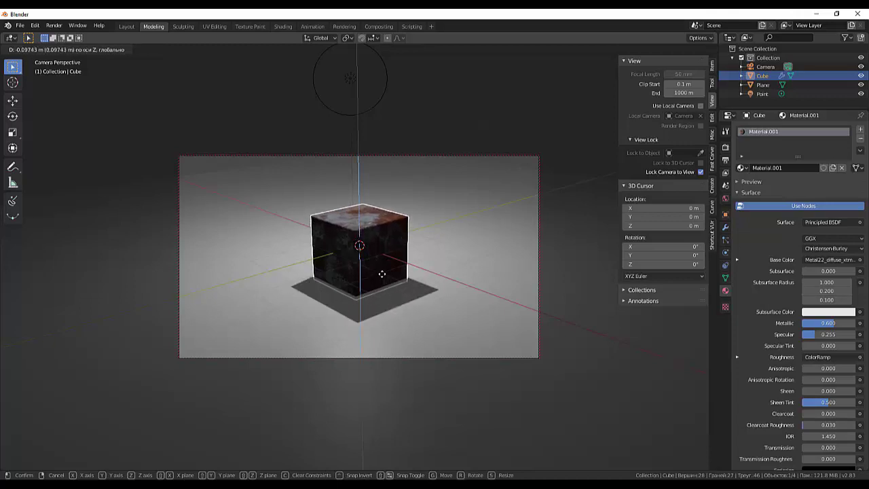
click(381, 272)
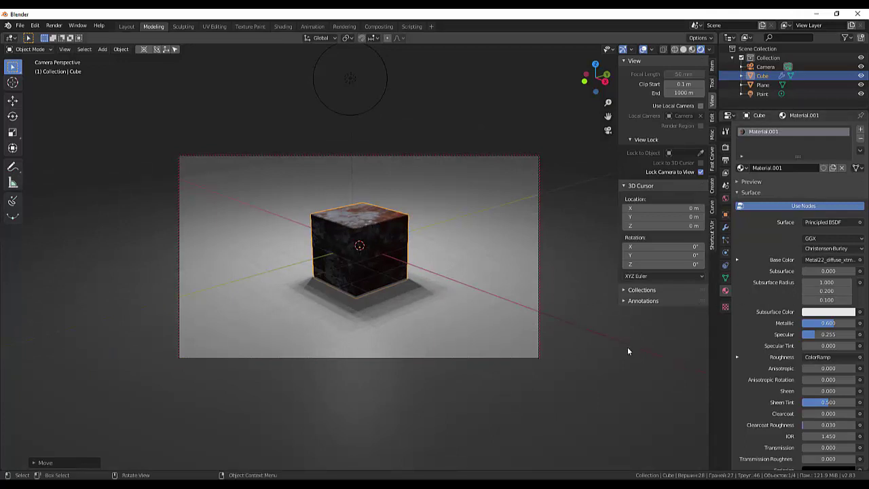
Run a test render, then set the render engine to Cycles with GPU Compute as the device
key(F12)
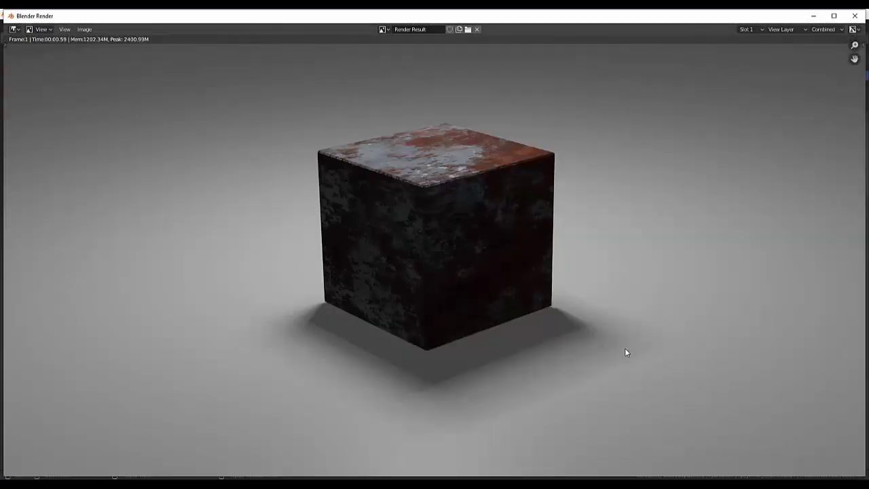
click(854, 15)
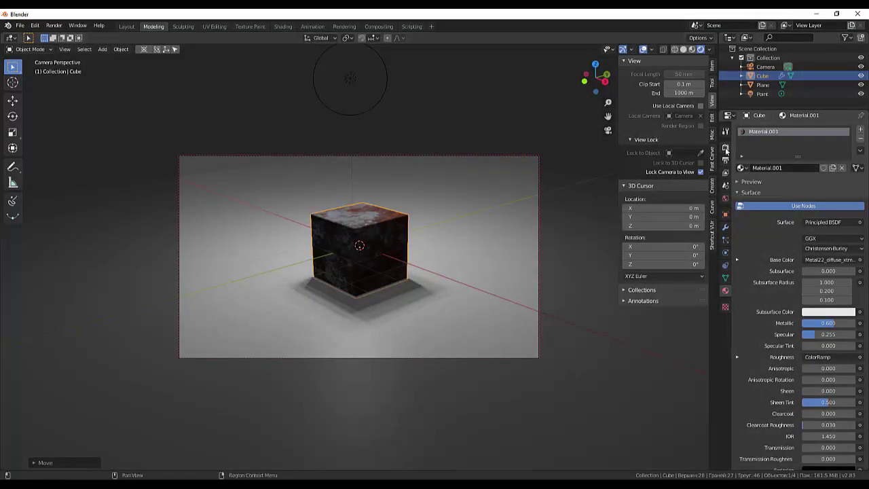
click(727, 148)
click(817, 129)
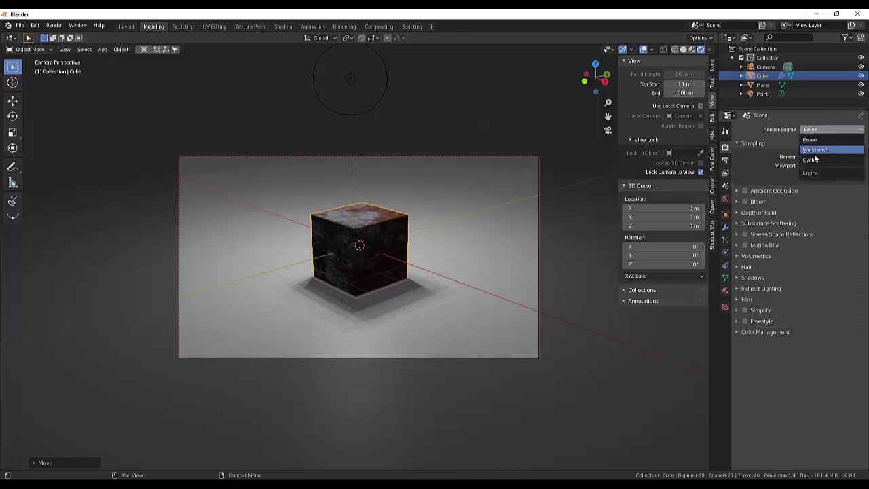
click(813, 159)
click(815, 152)
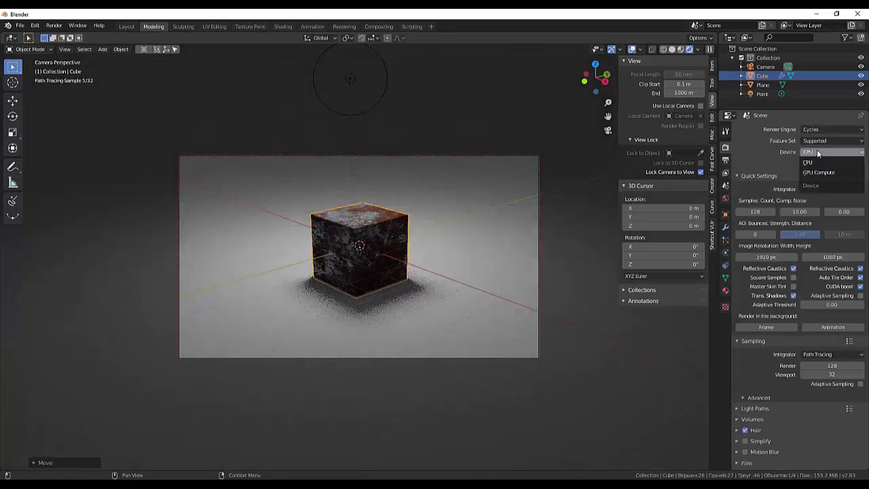
click(816, 173)
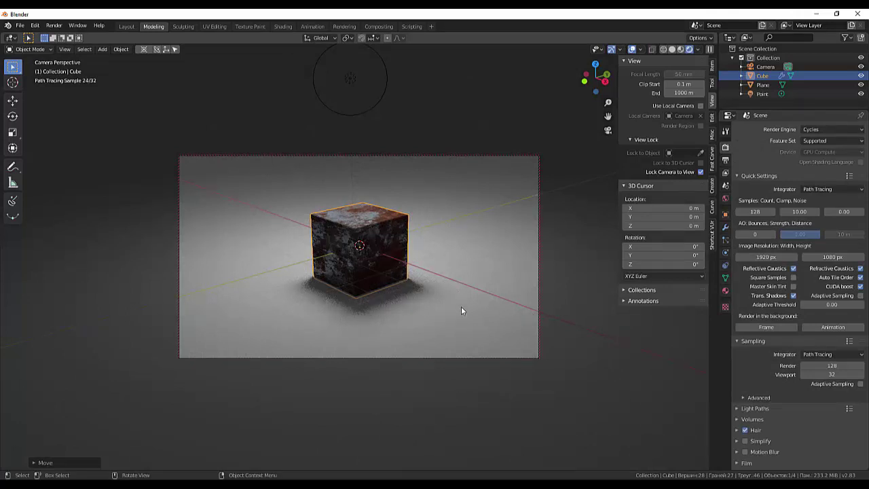
click(725, 291)
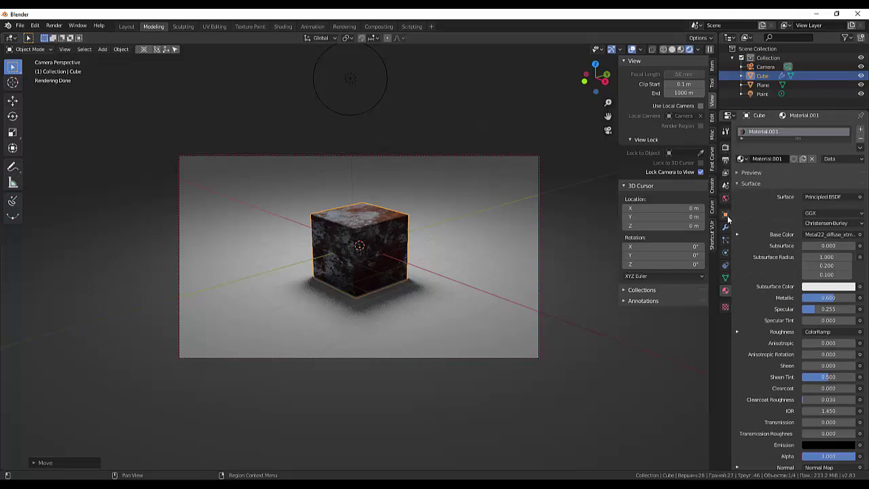
click(726, 162)
Set the output resolution to 1000 × 750 px
click(825, 140)
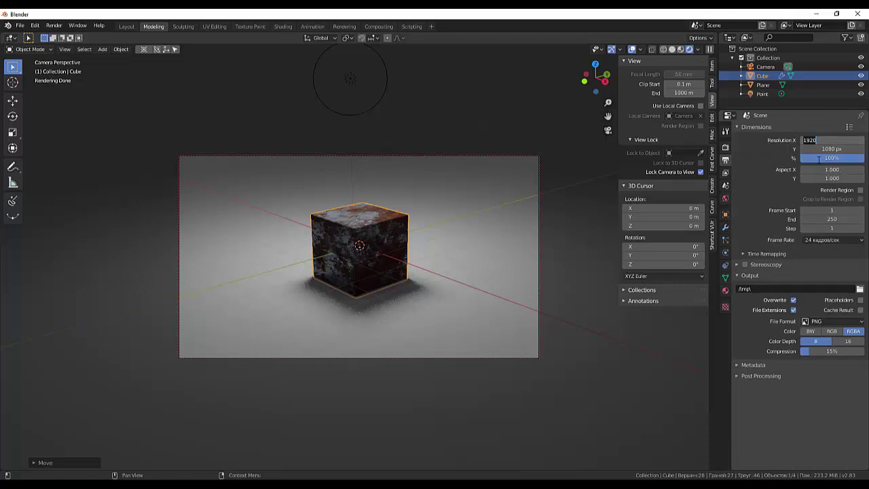
text(8)
text(00)
double_click(805, 140)
text(1)
text(00)
key(Return)
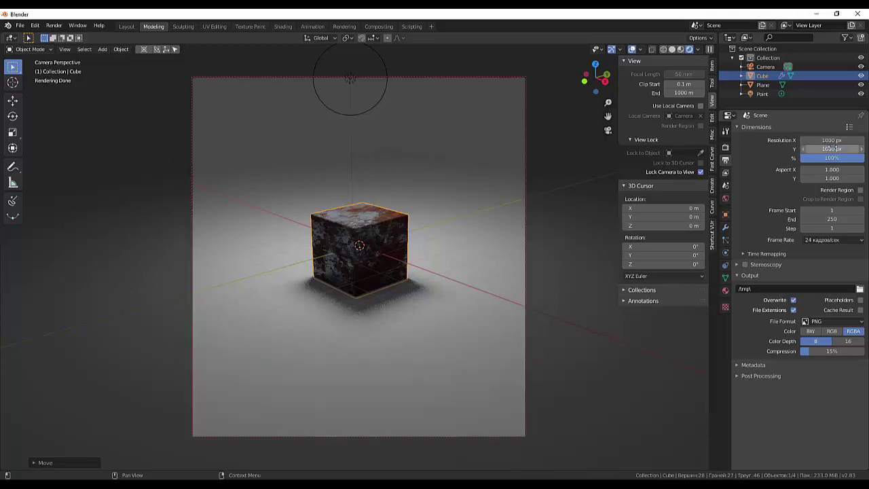
double_click(829, 149)
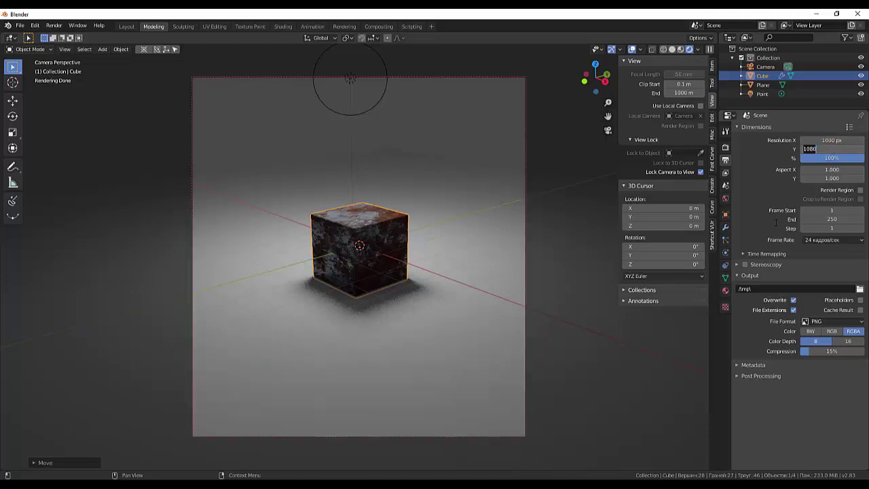
text(750)
key(Return)
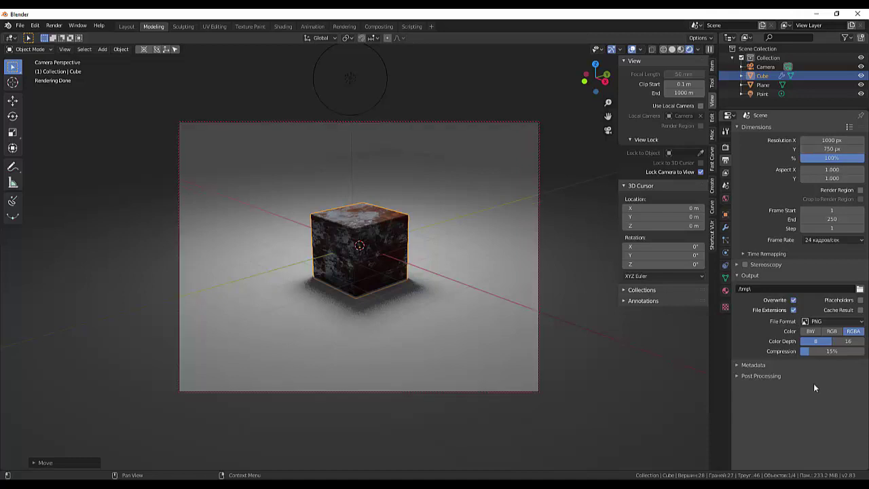
Raise the Cycles render samples from 128 to 524
click(725, 148)
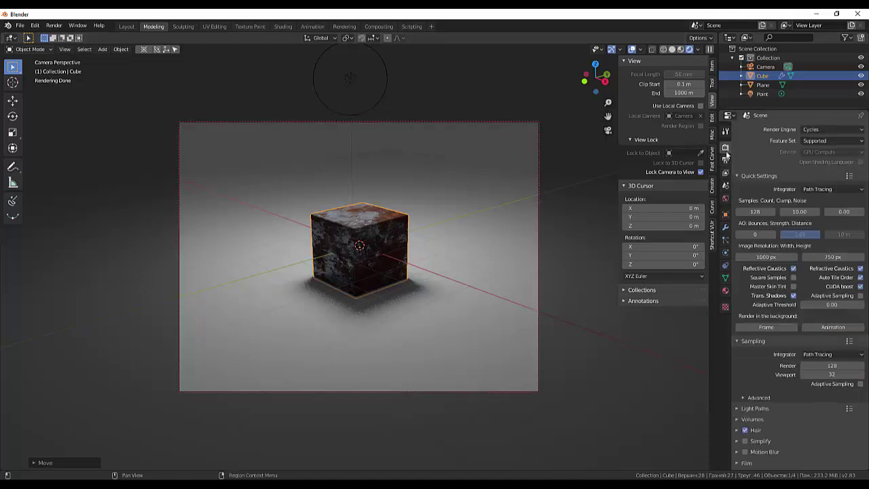
click(832, 366)
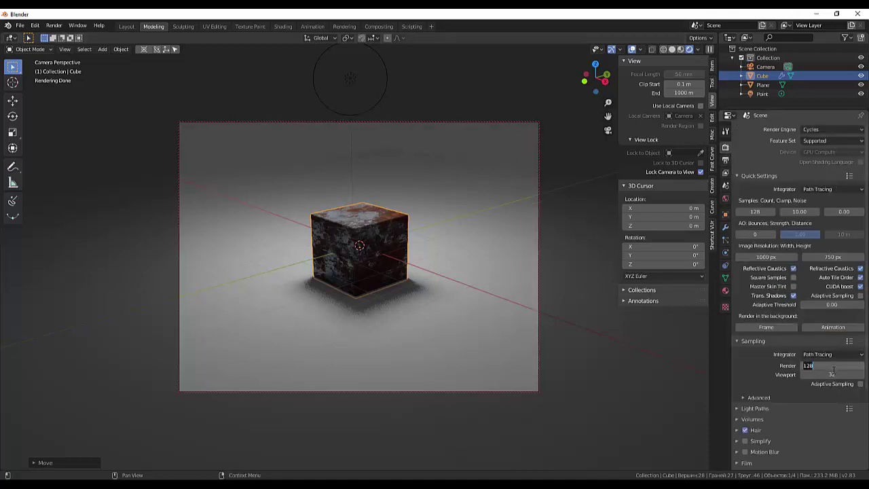
text(524)
key(Return)
click(829, 420)
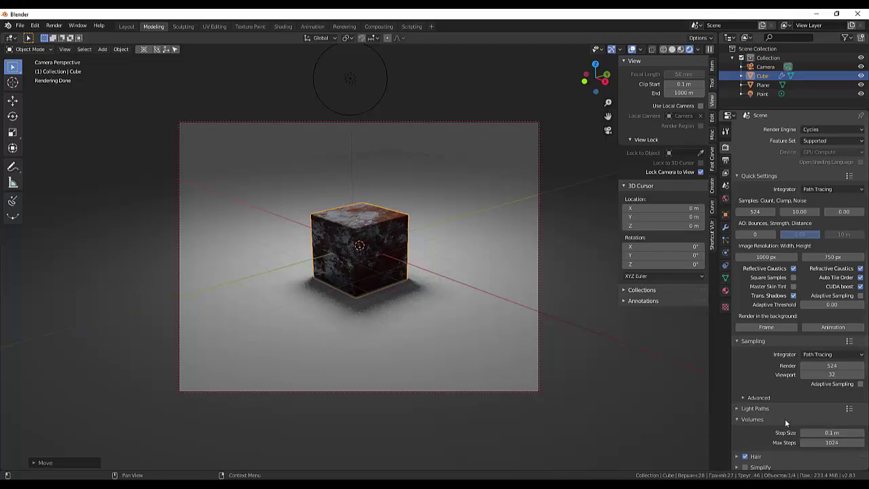
Drive the World colour with an Environment Texture and start choosing its image
click(726, 160)
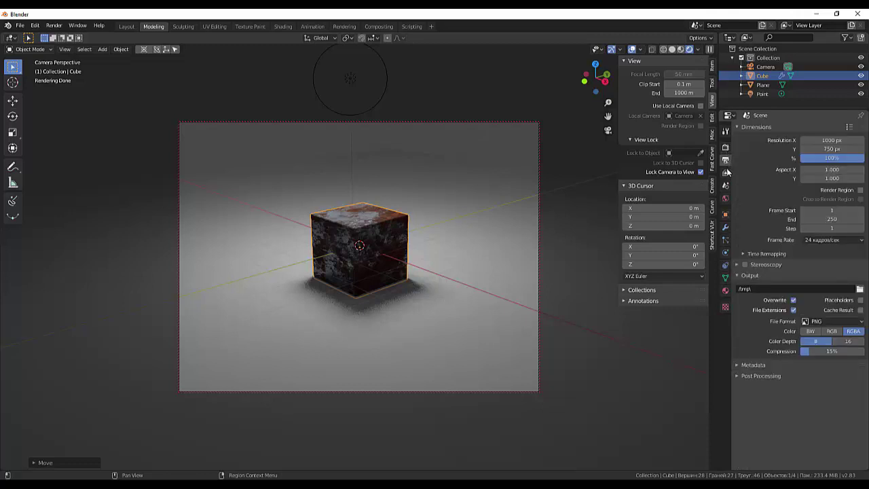
click(725, 198)
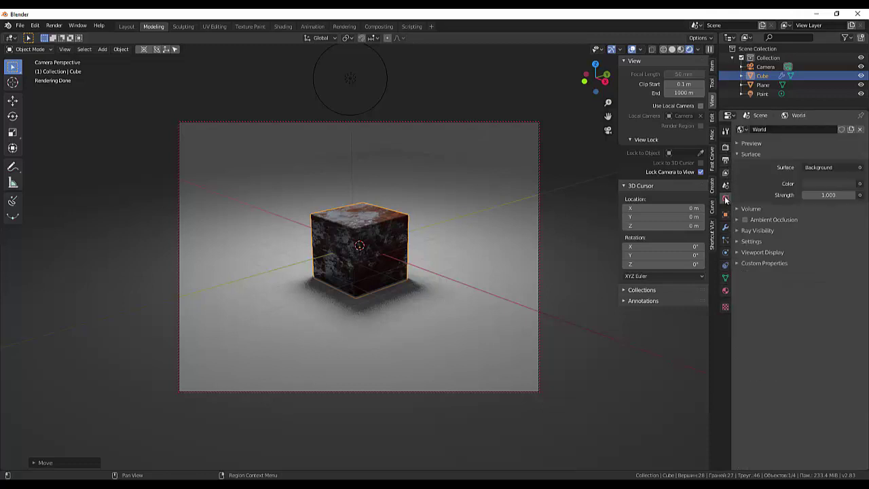
click(859, 183)
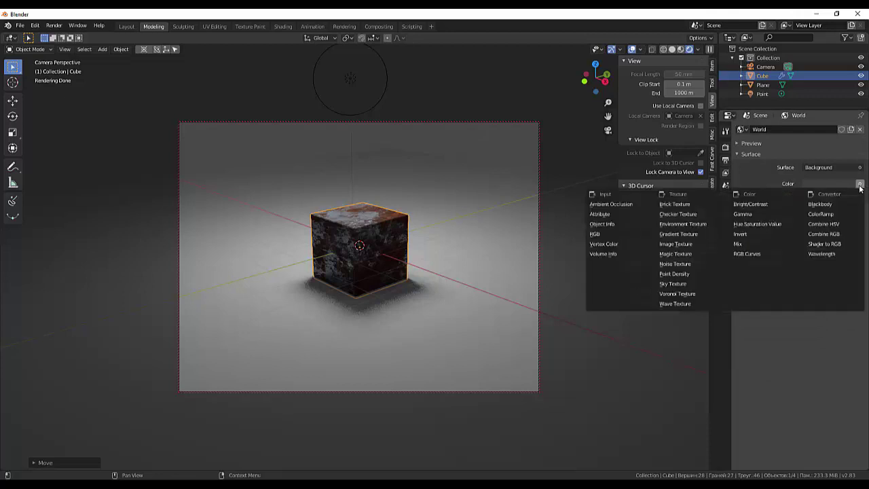
click(673, 224)
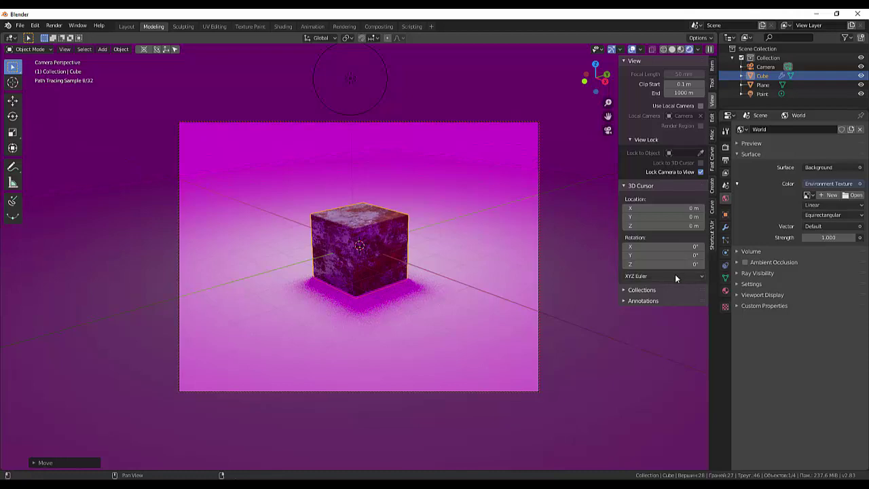
click(852, 195)
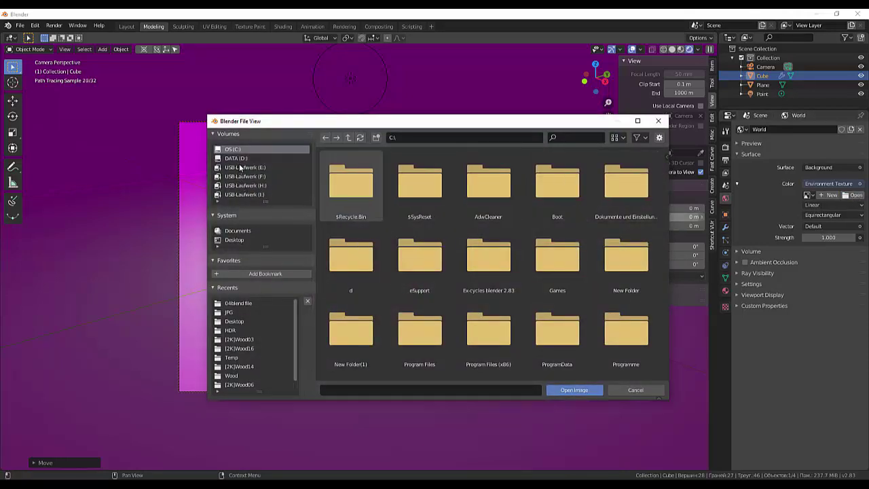
Load 1337024731.hdr from D:\Blender\05texture\HDR as the world's environment image
click(236, 158)
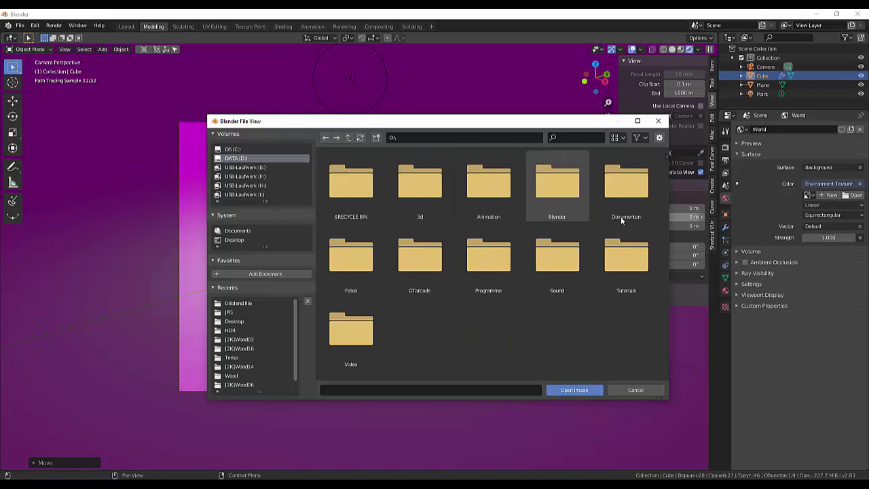
double_click(581, 196)
double_click(629, 183)
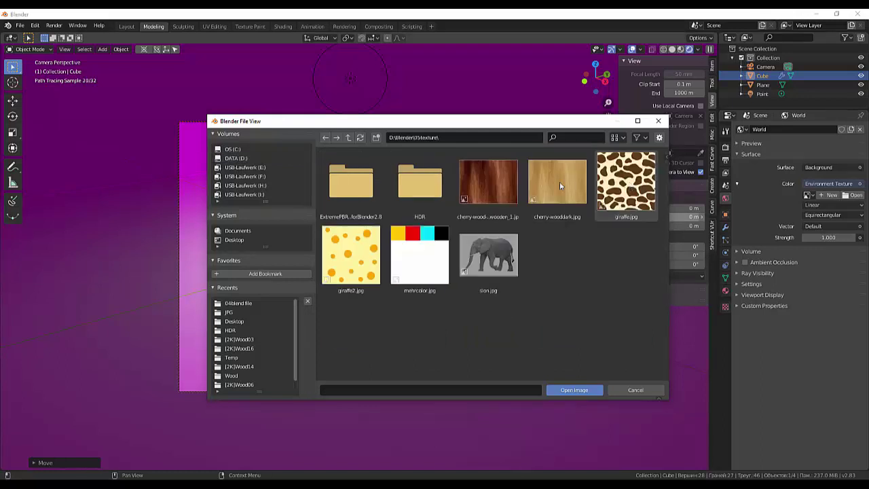
double_click(421, 182)
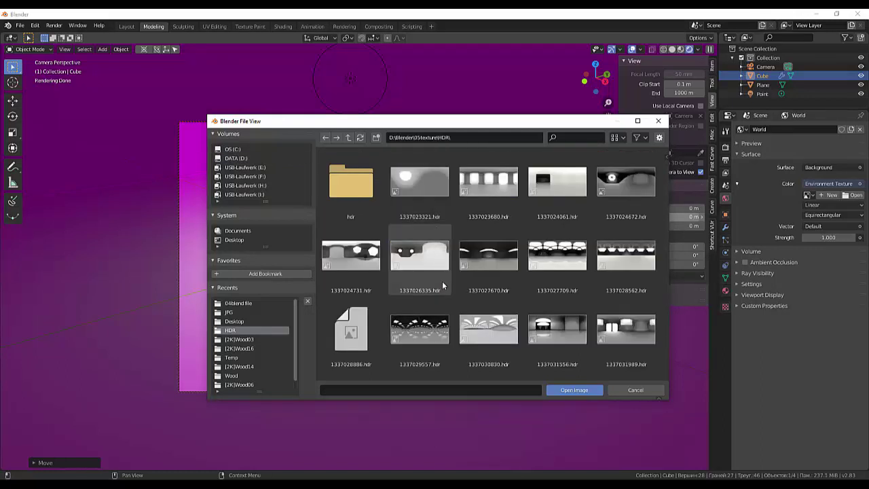
click(350, 256)
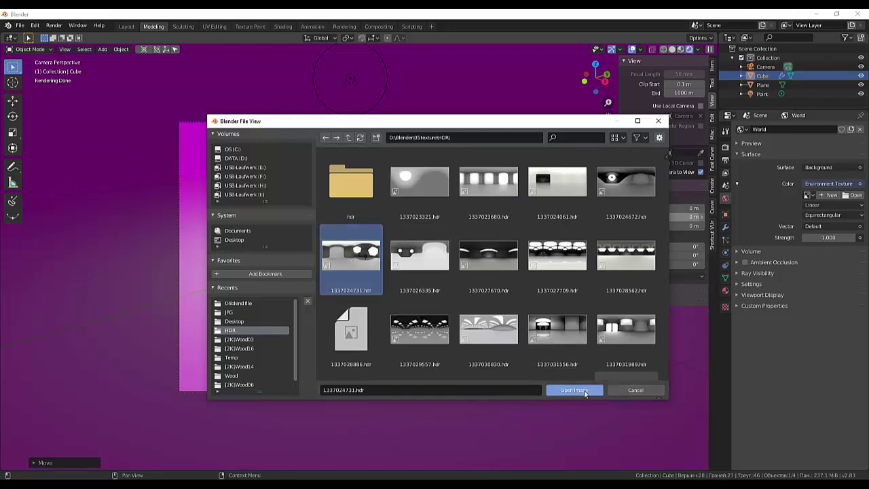
click(584, 390)
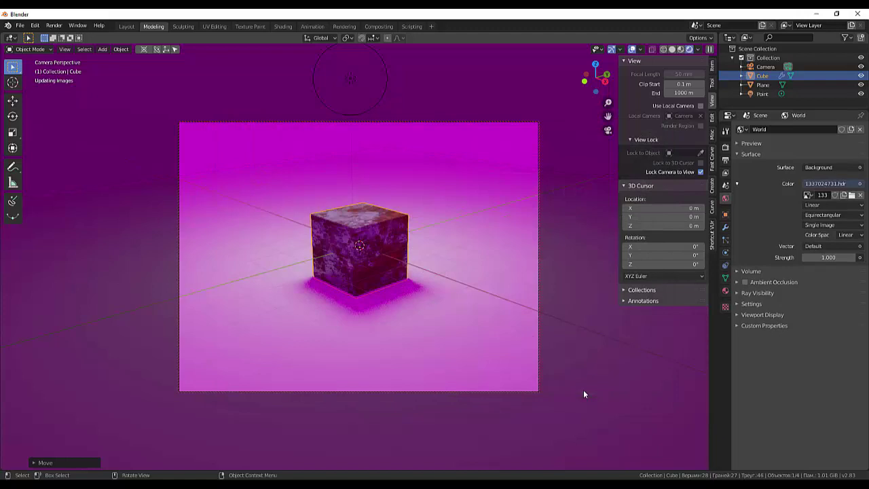
Select the floor Plane and toggle its visibility to compare the scene with and without it
click(607, 374)
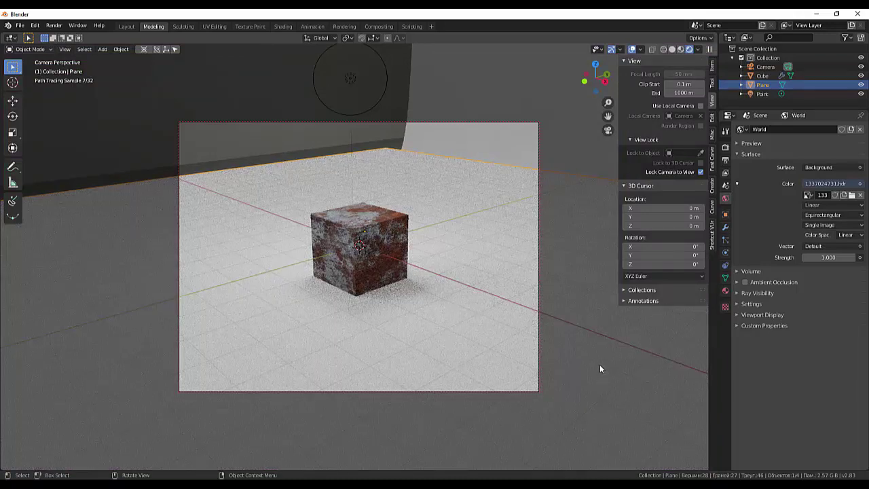
mouse_move(599, 353)
middle_down()
mouse_move(638, 353)
mouse_move(538, 331)
mouse_move(510, 286)
mouse_move(495, 305)
middle_up()
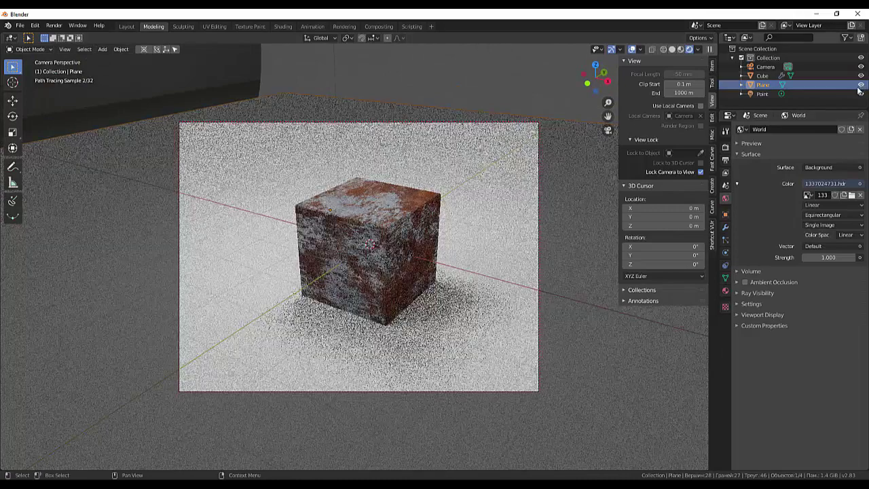
click(860, 85)
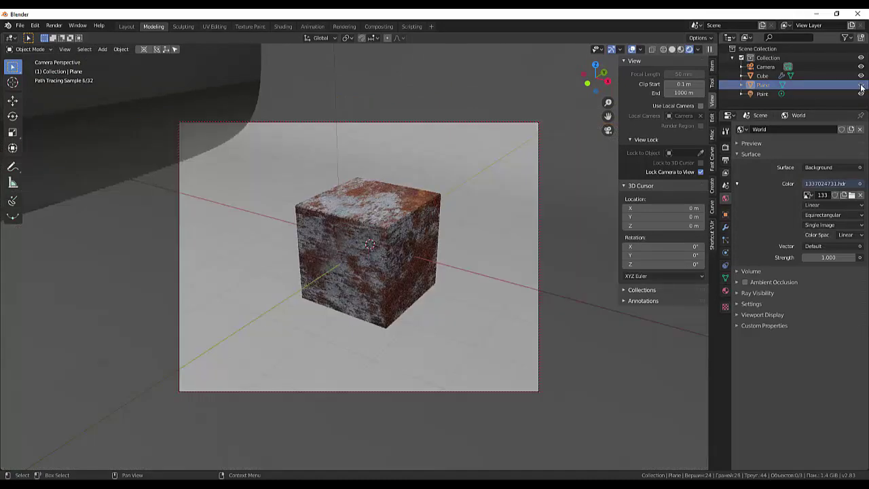
click(861, 85)
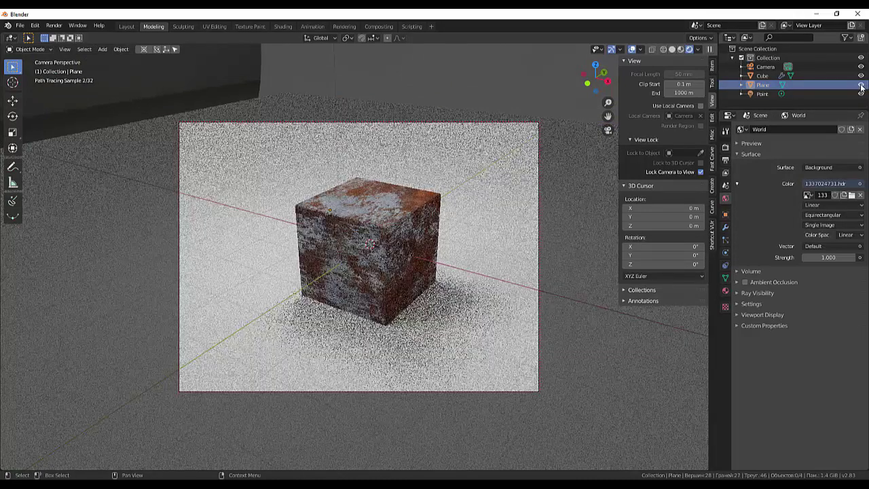
click(861, 85)
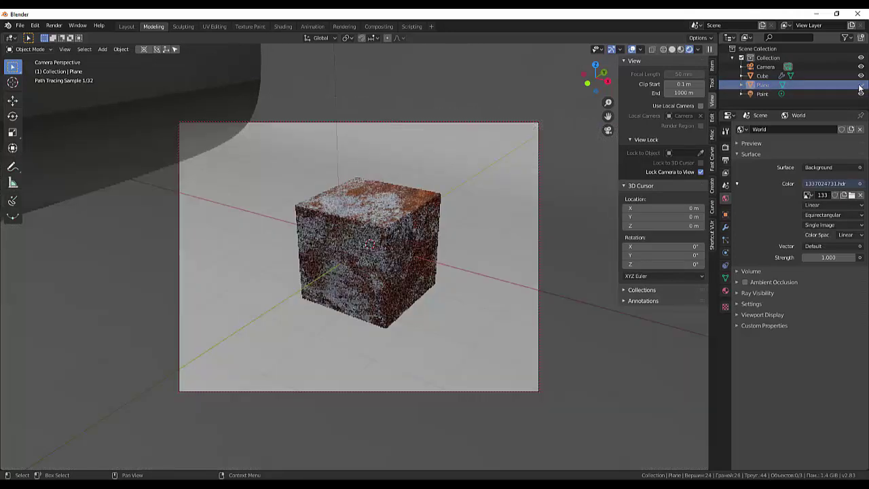
Delete the Plane and orbit the view to see the cube alone
right_click(757, 87)
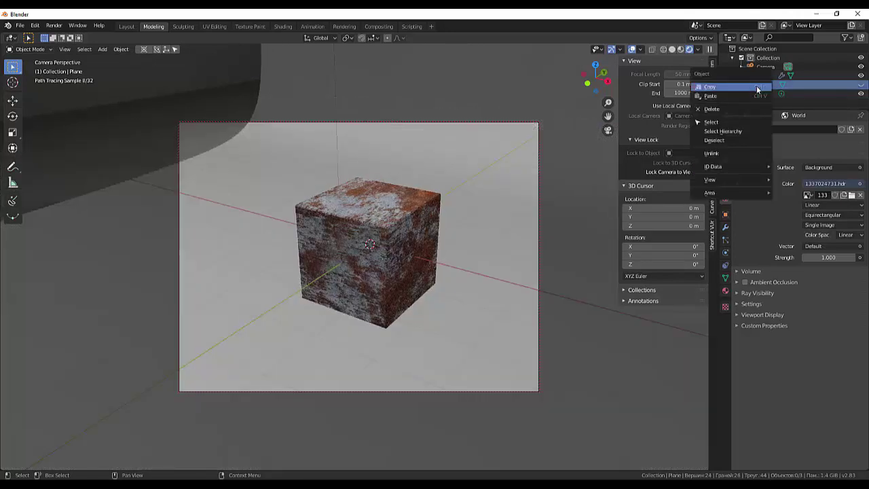
click(711, 108)
scroll(429, 279, up, 3)
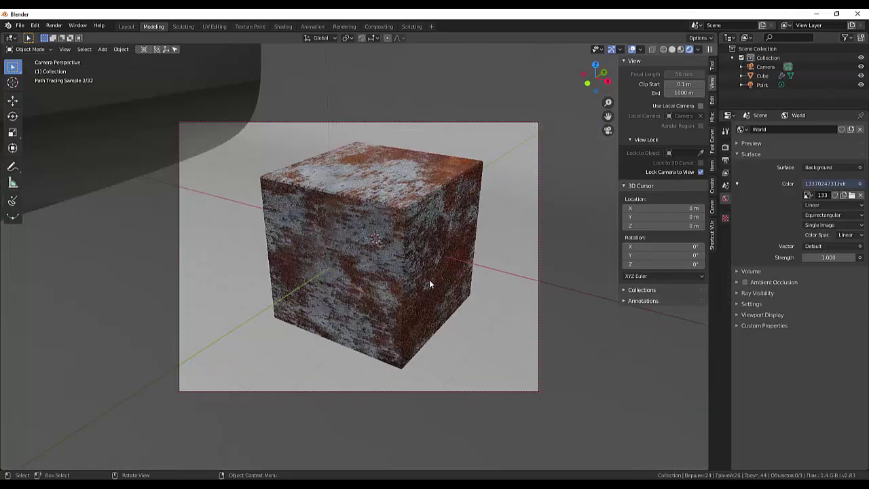
scroll(429, 279, down, 2)
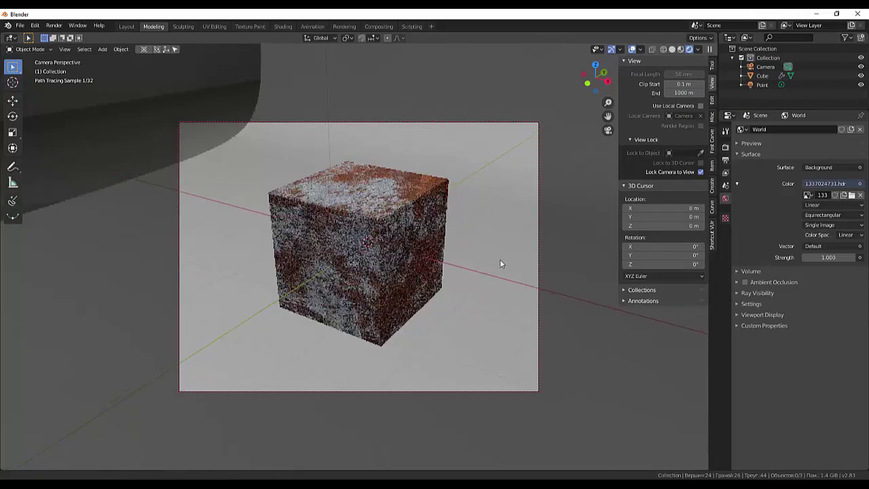
mouse_move(504, 261)
middle_down()
mouse_move(485, 259)
mouse_move(569, 256)
middle_up()
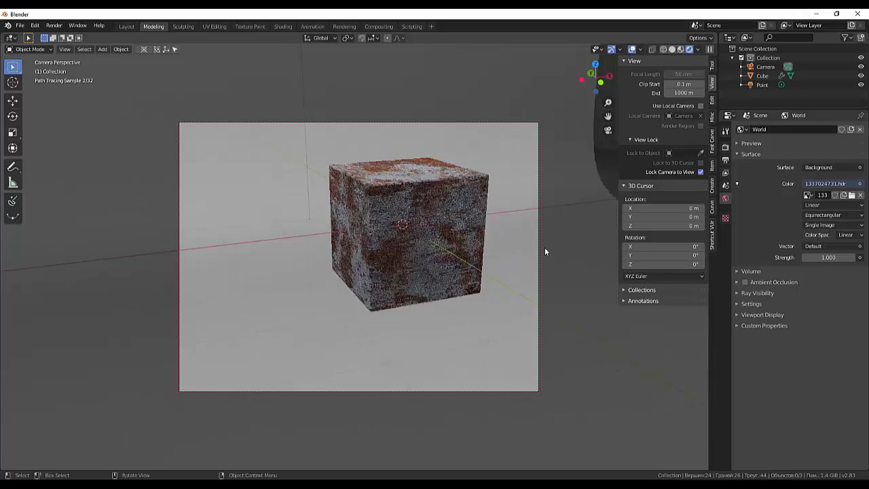
Orbit the camera to a new angle on the cube and render a test frame
mouse_move(481, 248)
middle_down()
mouse_move(446, 273)
mouse_move(470, 272)
mouse_move(452, 261)
middle_up()
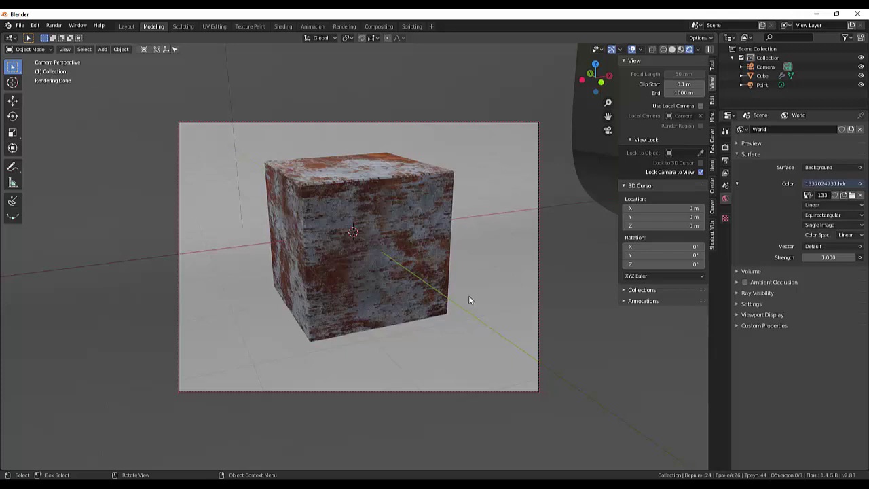
key(F12)
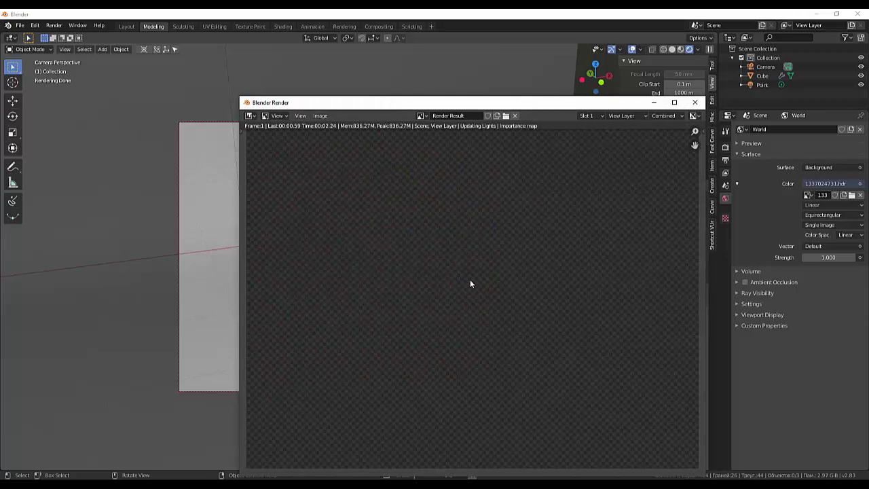
drag(544, 103, 471, 53)
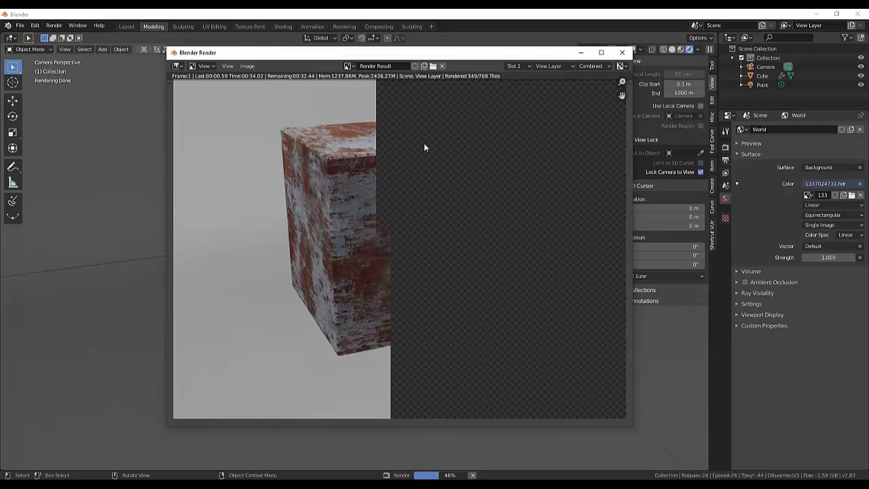
Close the test render, delete the Point light, and render the final frame
click(621, 52)
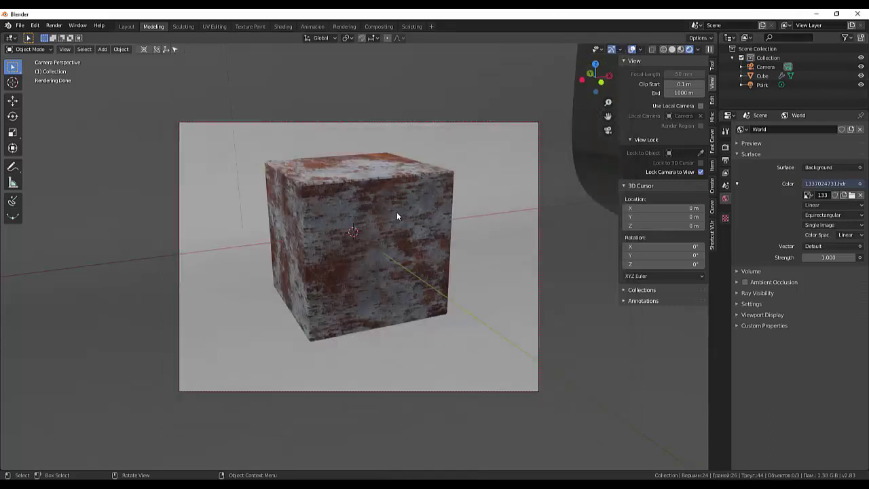
click(763, 85)
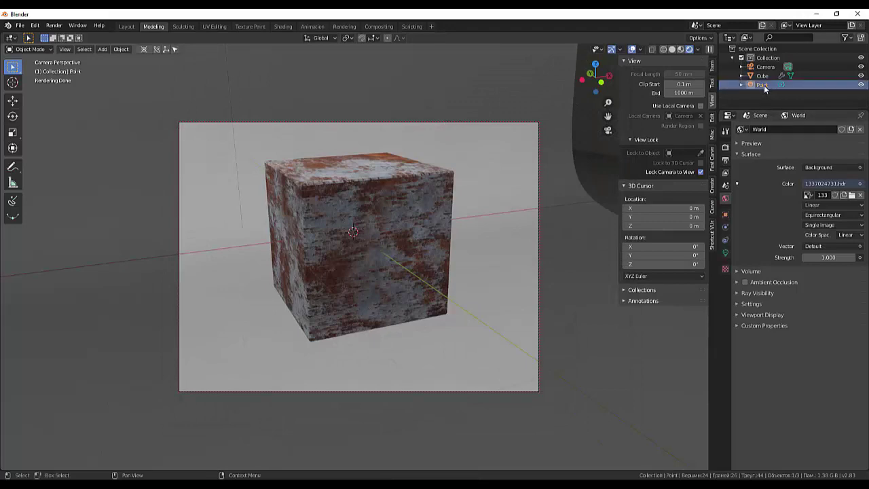
right_click(763, 84)
click(717, 91)
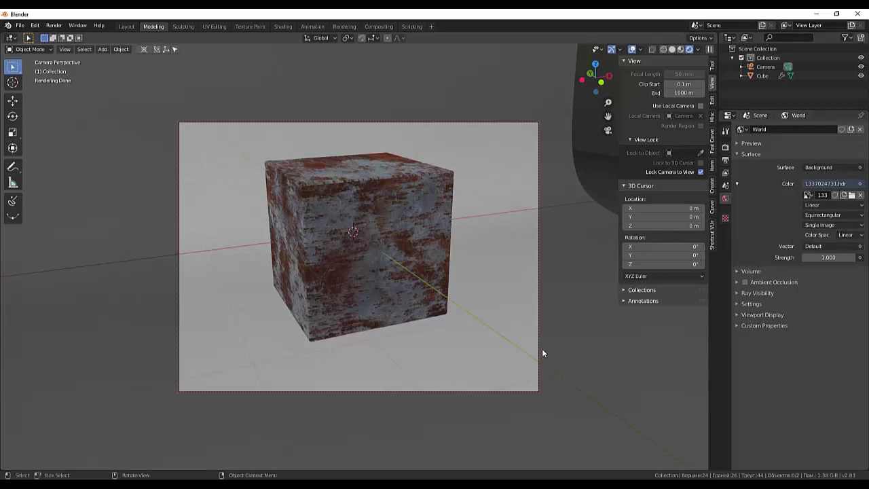
key(F12)
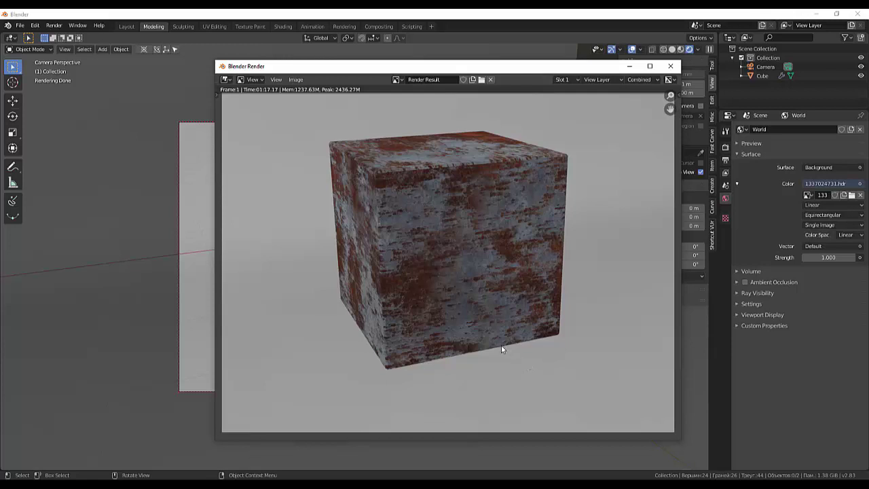
Choose Image > Save As in the render window
click(278, 80)
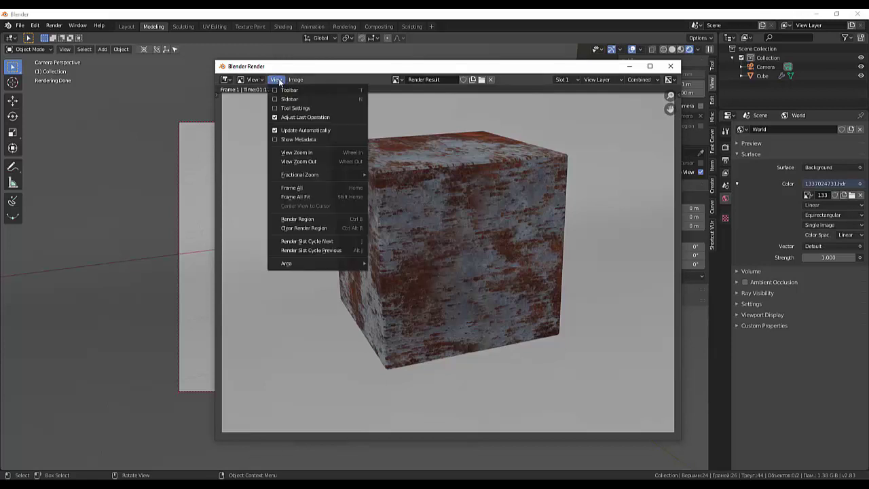
click(278, 80)
click(278, 80)
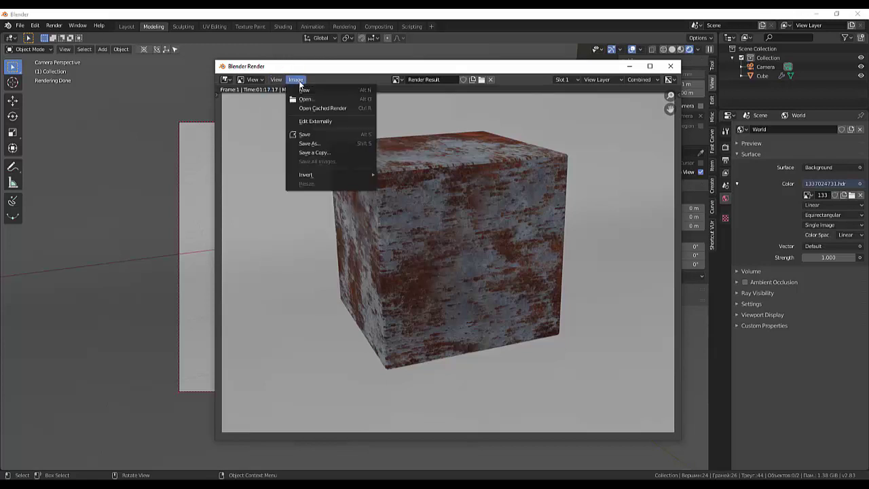
click(316, 134)
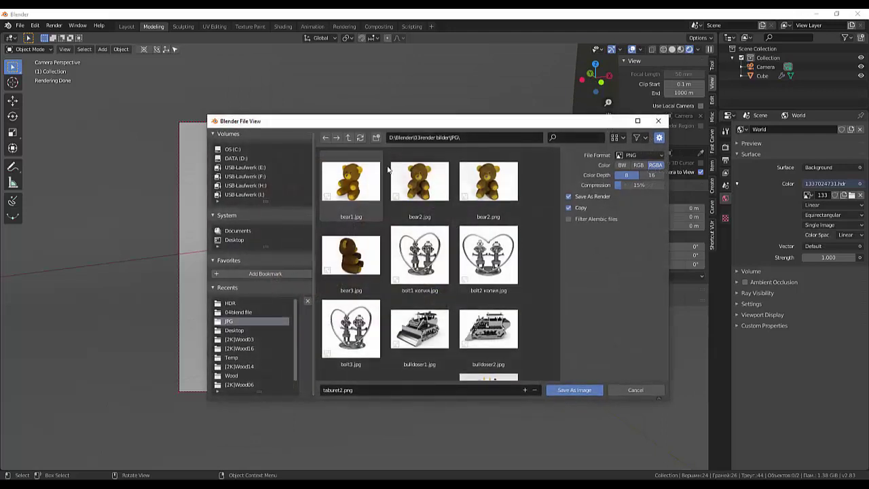
Set the format to JPEG, target the Desktop folder, and rename the file to cube
click(629, 156)
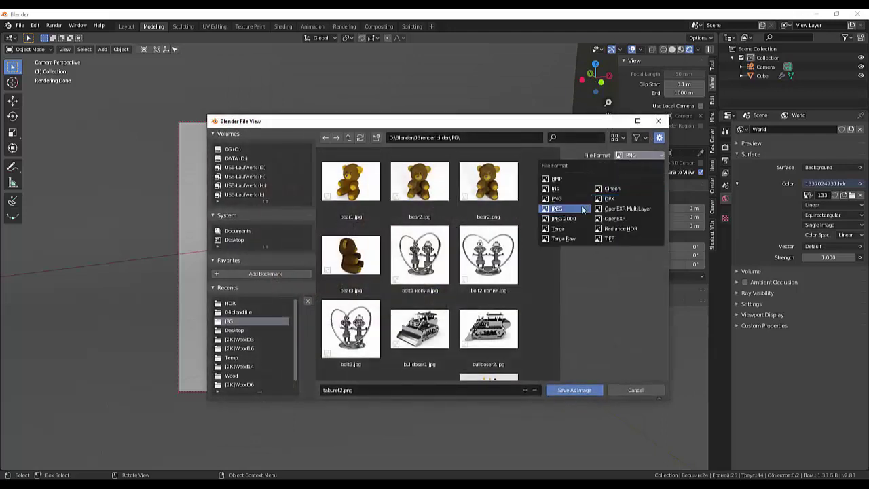
click(558, 210)
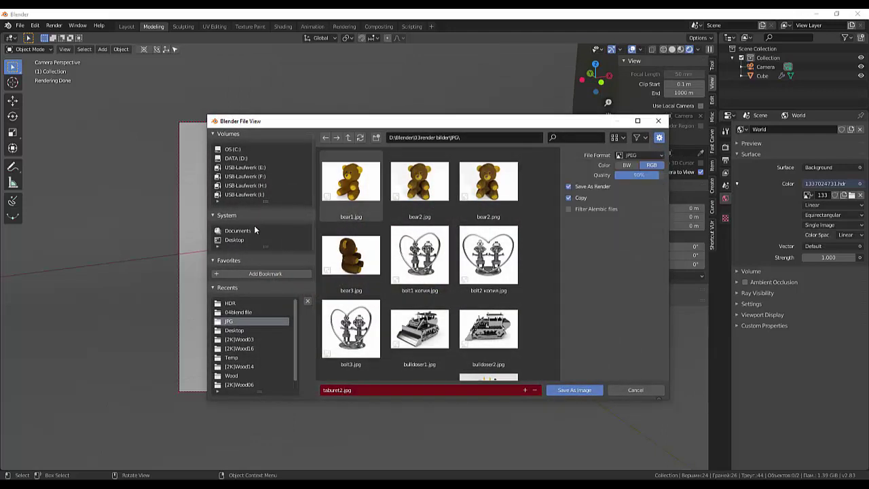
click(238, 243)
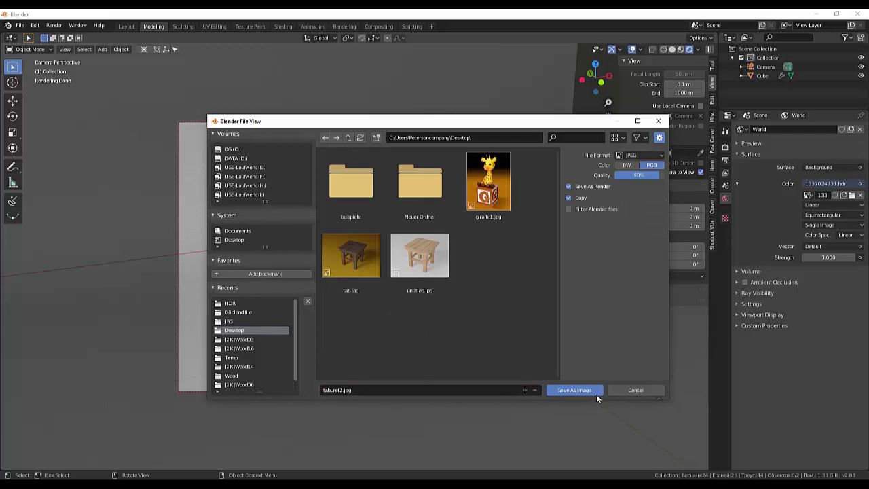
click(340, 390)
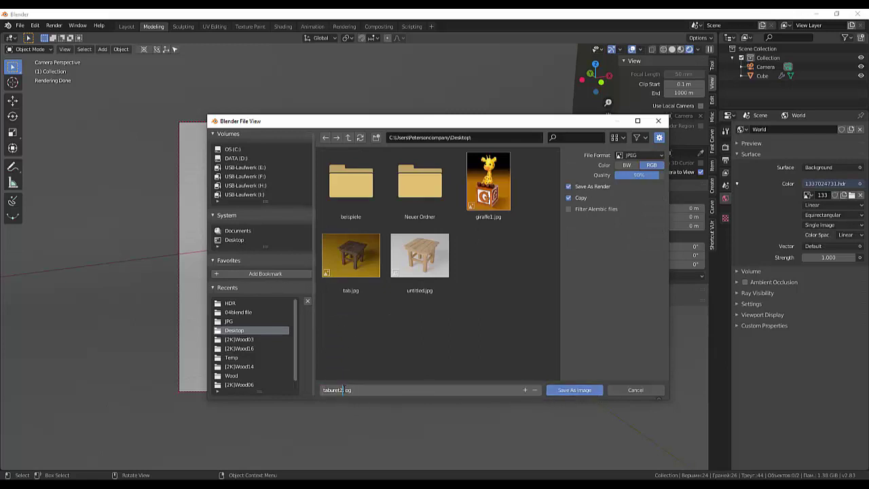
drag(342, 389, 314, 389)
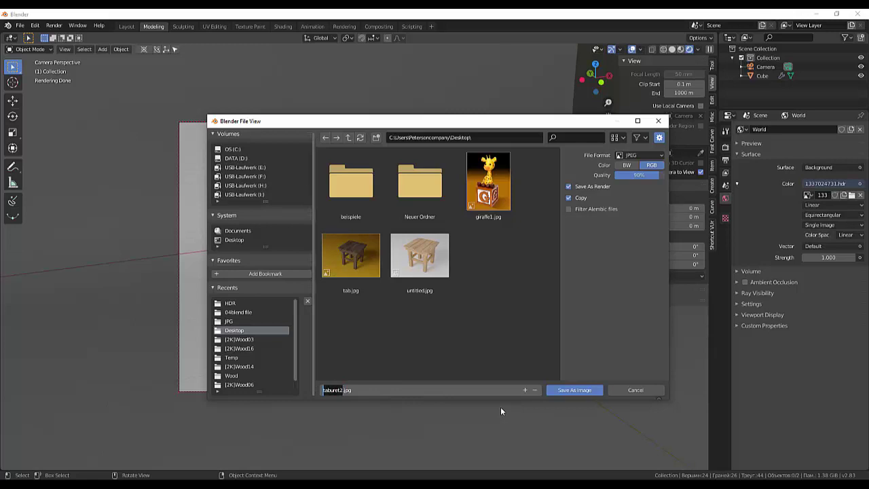
text(cub)
text(e)
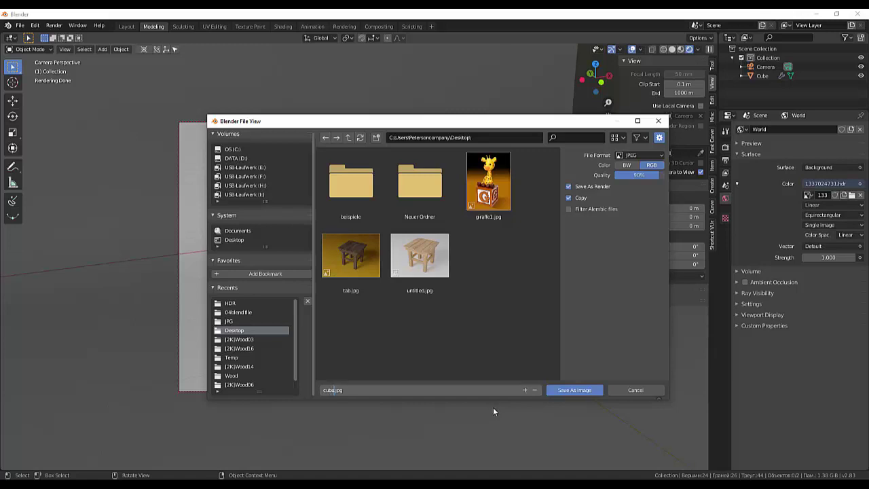